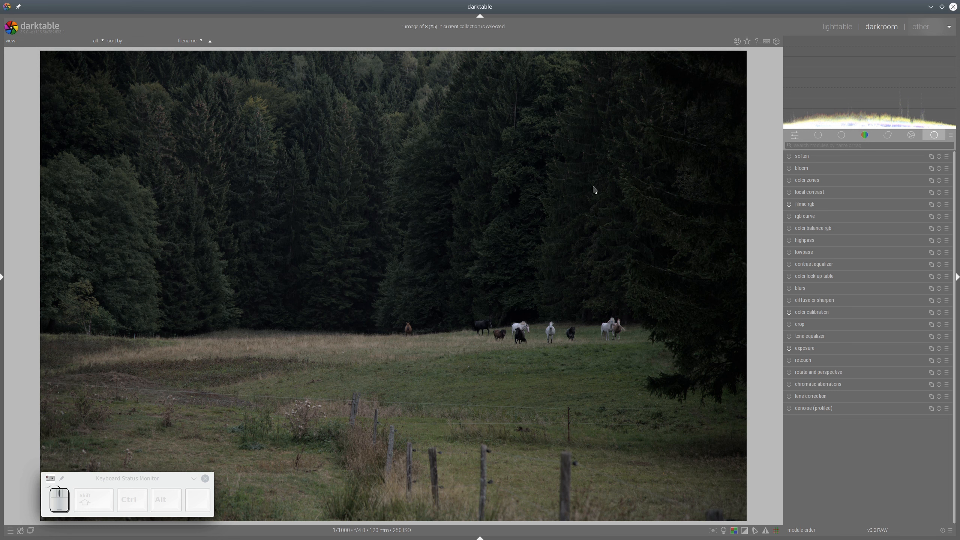
- Crop the photo to a 2:1 frame aligned with its upper edge, and raise the exposure to about 0.85 EV
left_click(863, 309)
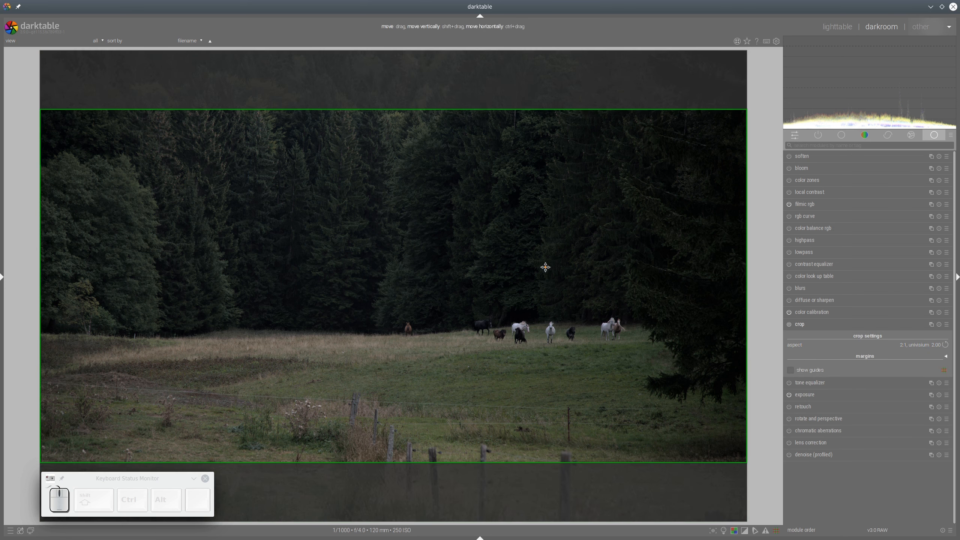
left_click_drag(545, 268, 513, 130)
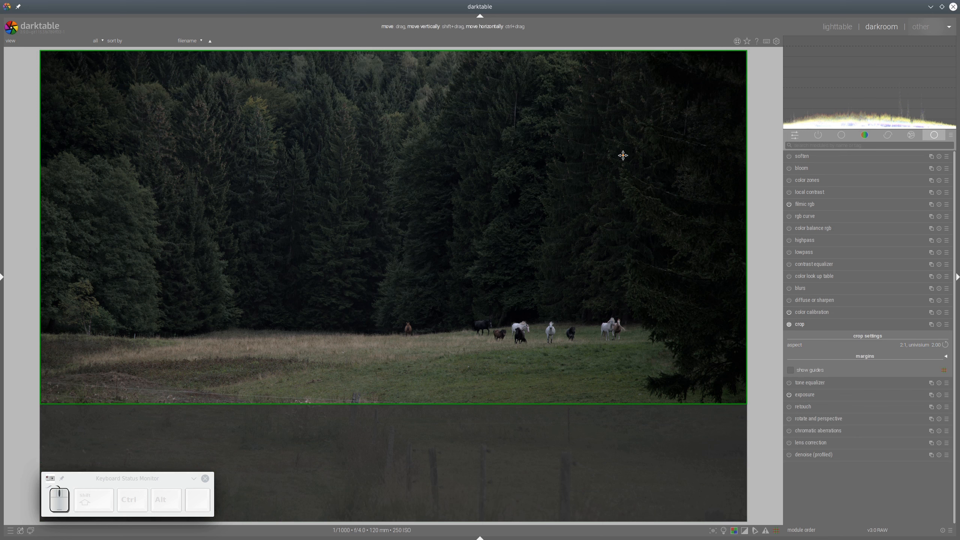
left_click(822, 325)
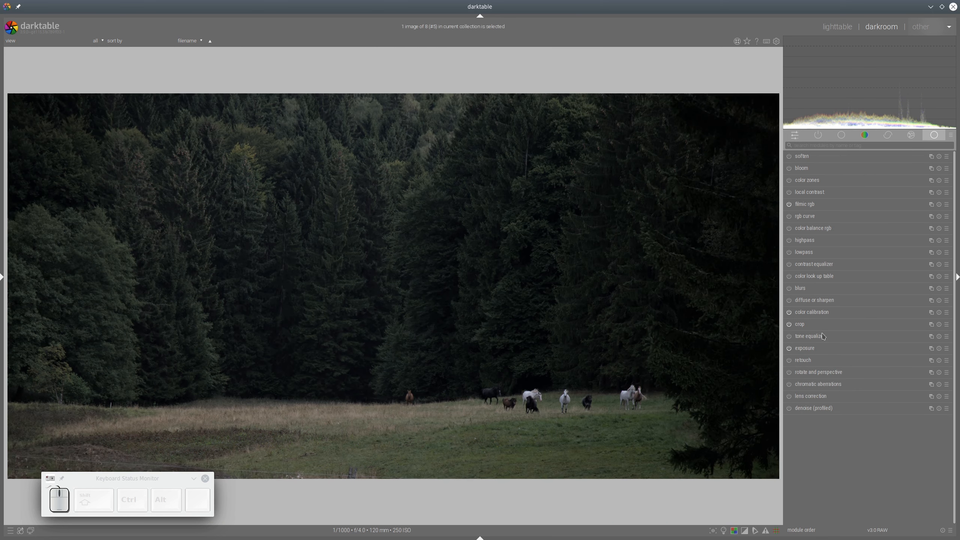
left_click(819, 349)
left_click(873, 387)
- In color balance rgb, set global vibrance to about 26%, global chroma to 30.44%, and saturation to 18.40% for shadows and 6.54% for mid-tones
left_click(824, 230)
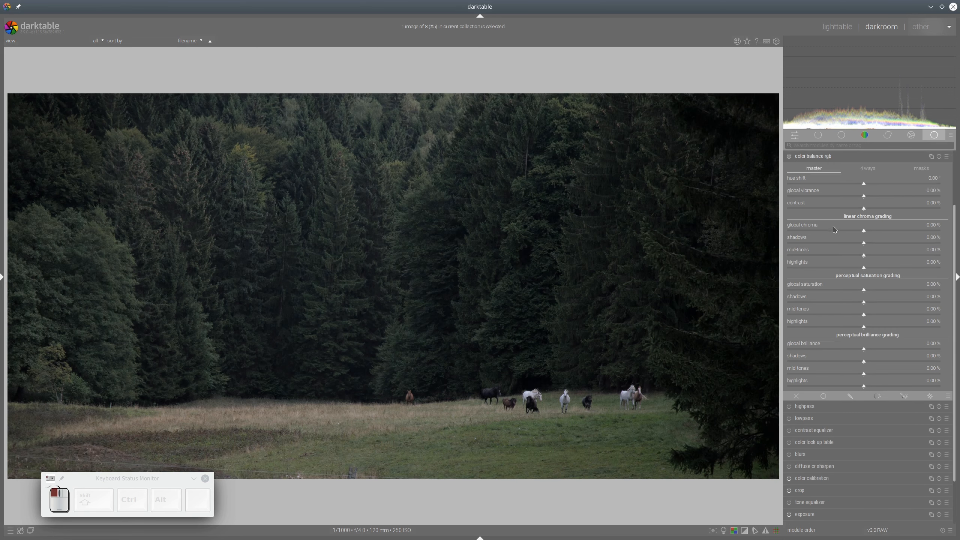
left_click(904, 195)
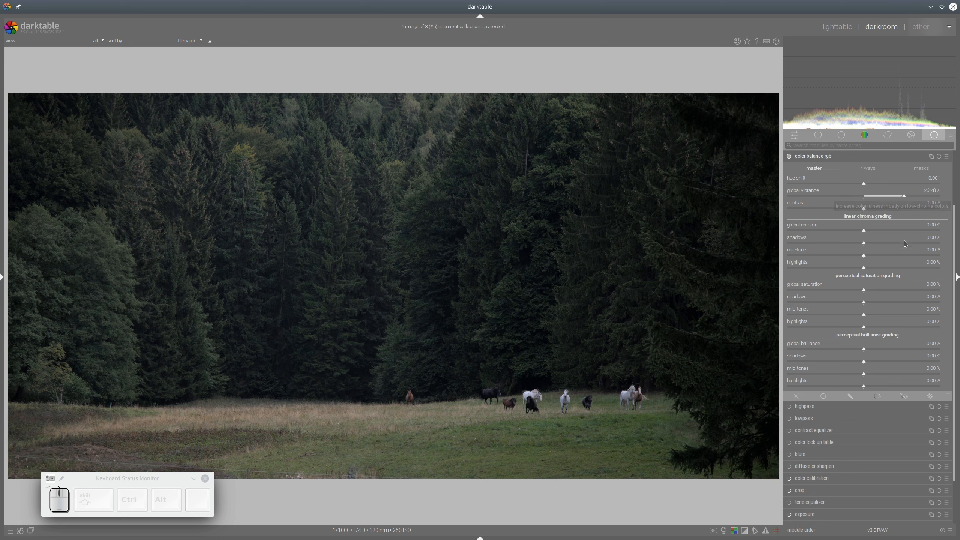
left_click(911, 231)
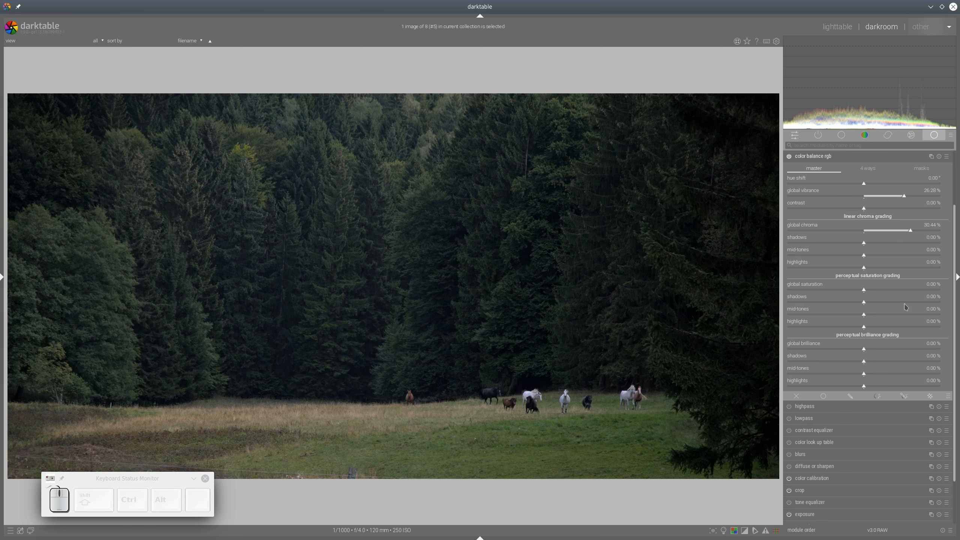
left_click(920, 302)
left_click(883, 315)
- In color balance rgb, set highlights brilliance to about 12.7% and global brilliance to about -8.6%
left_click(903, 386)
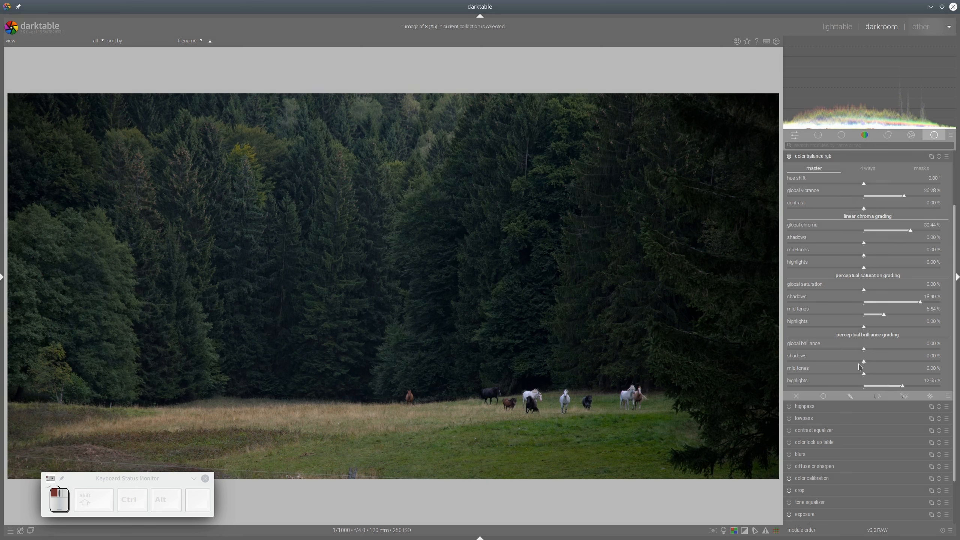
left_click(838, 349)
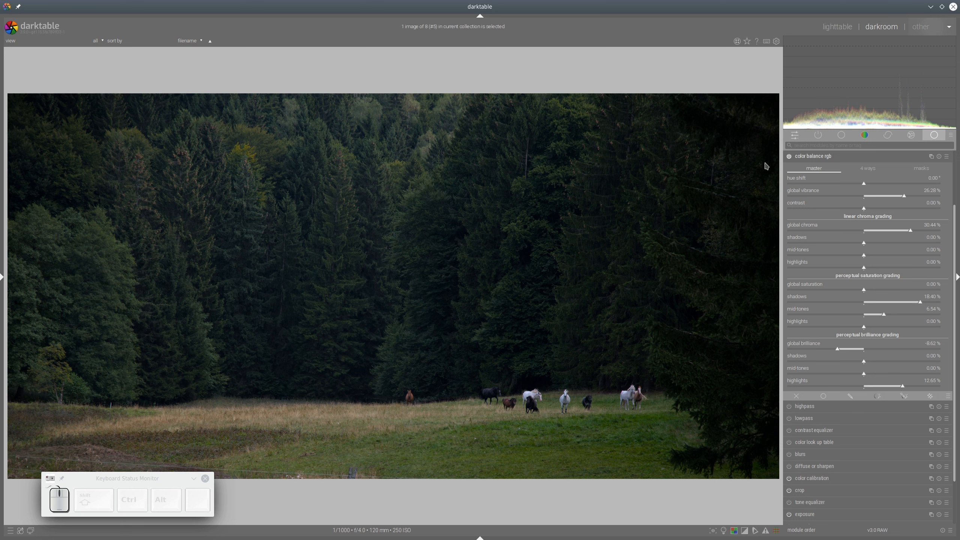
left_click(819, 158)
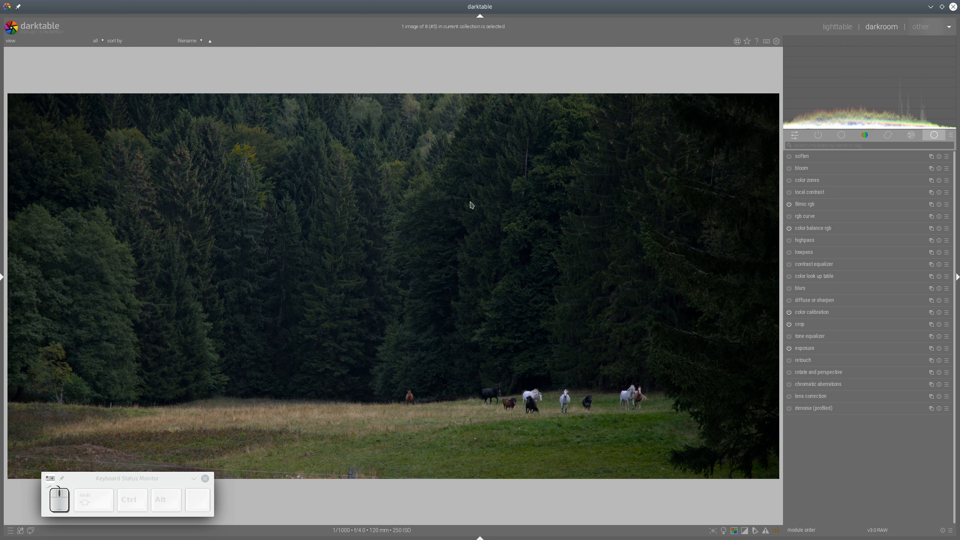
- Apply the bloom preset in diffuse or sharpen, with the radius span at about 178 px and 5 iterations
left_click(800, 302)
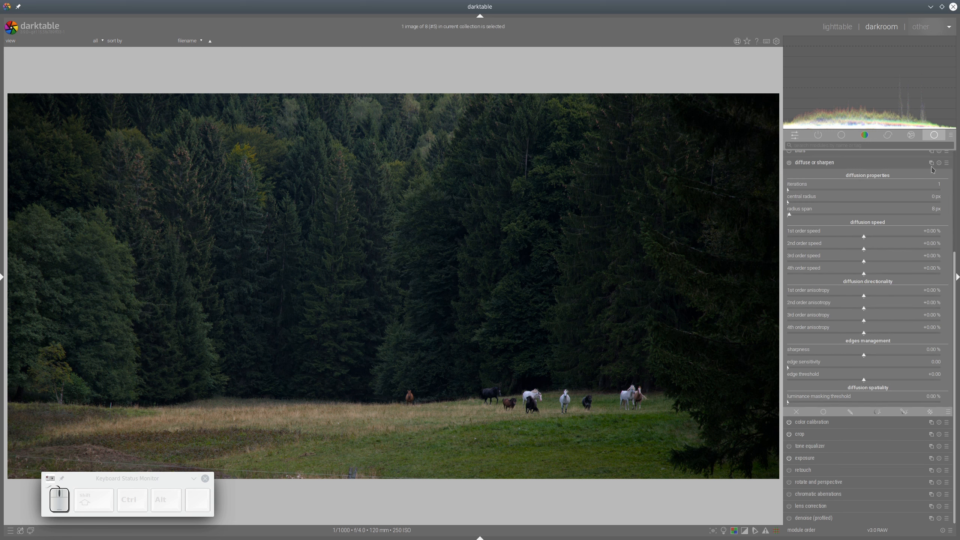
left_click(946, 164)
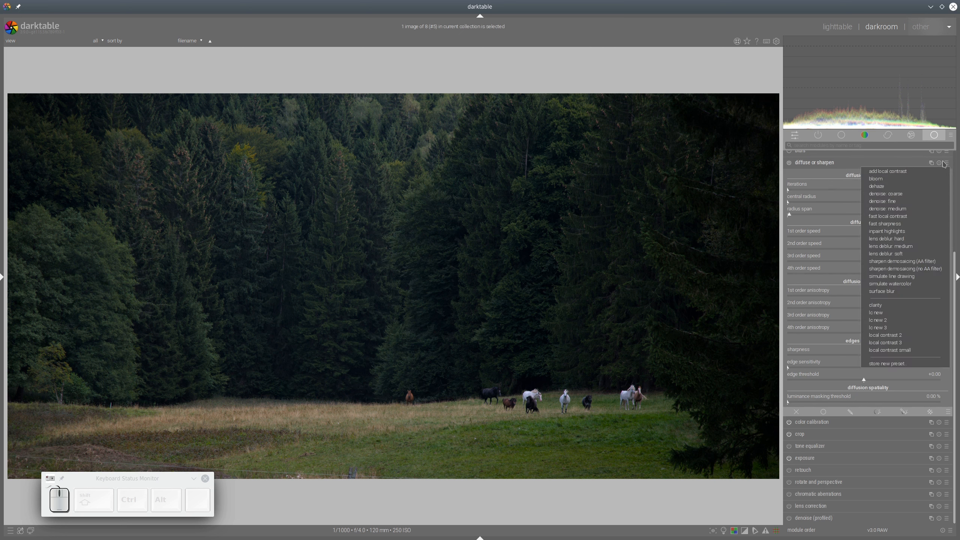
left_click(876, 178)
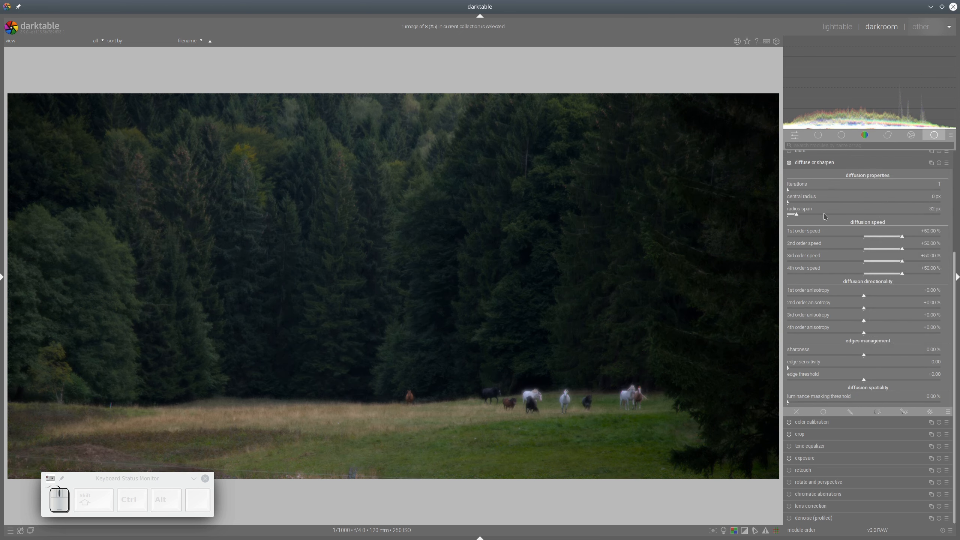
left_click_drag(833, 217, 842, 216)
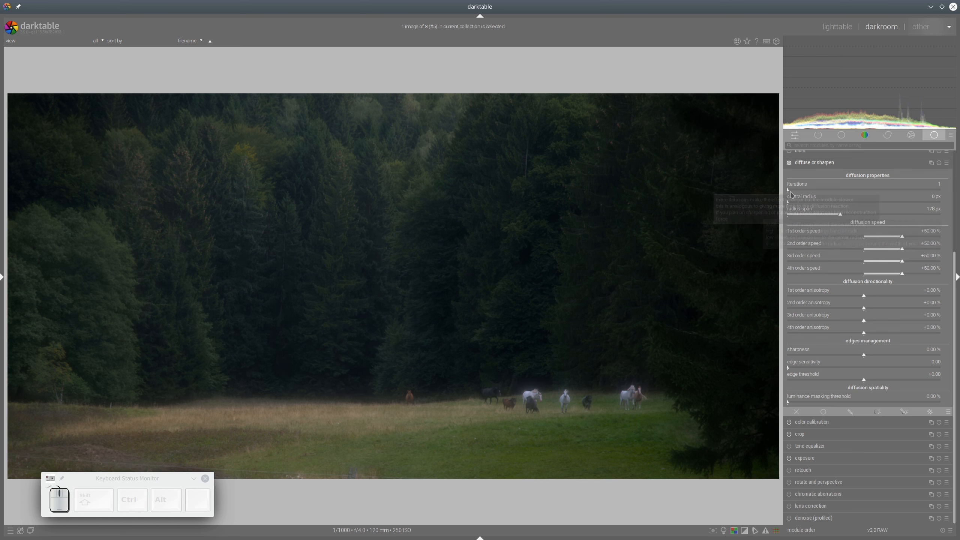
scroll(793, 193, "up", 4)
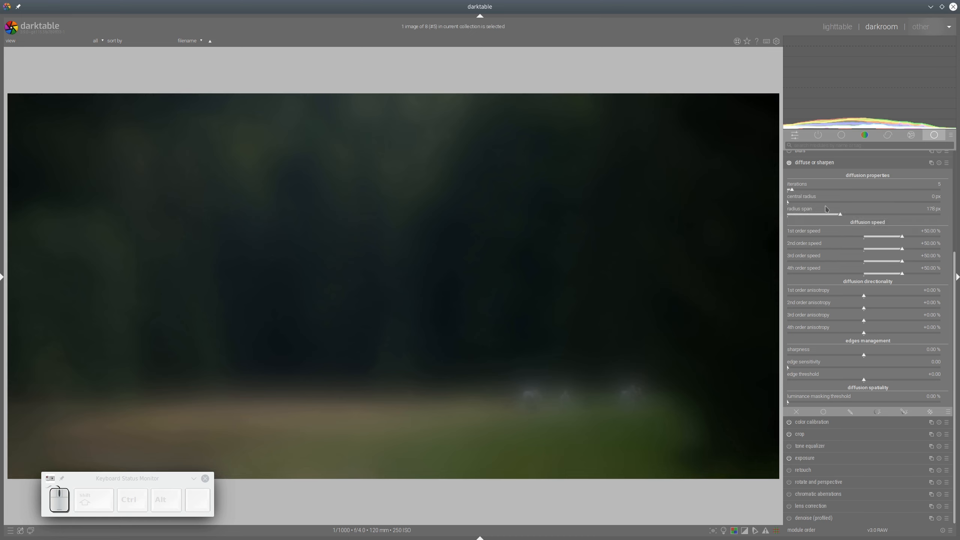
- Blend diffuse or sharpen uniformly over the image in multiply mode, with the blend fulcrum at 3.00 EV
left_click(823, 411)
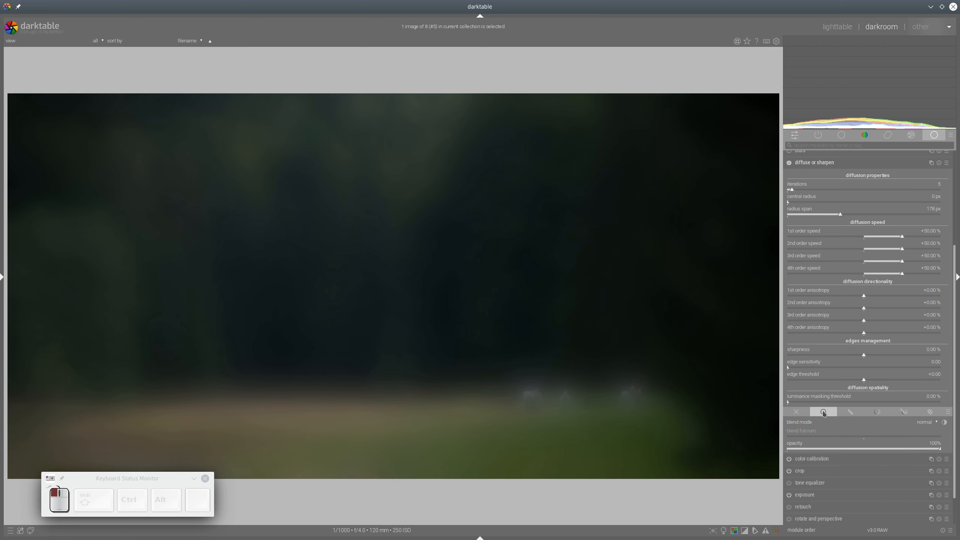
left_click(924, 424)
left_click(925, 429)
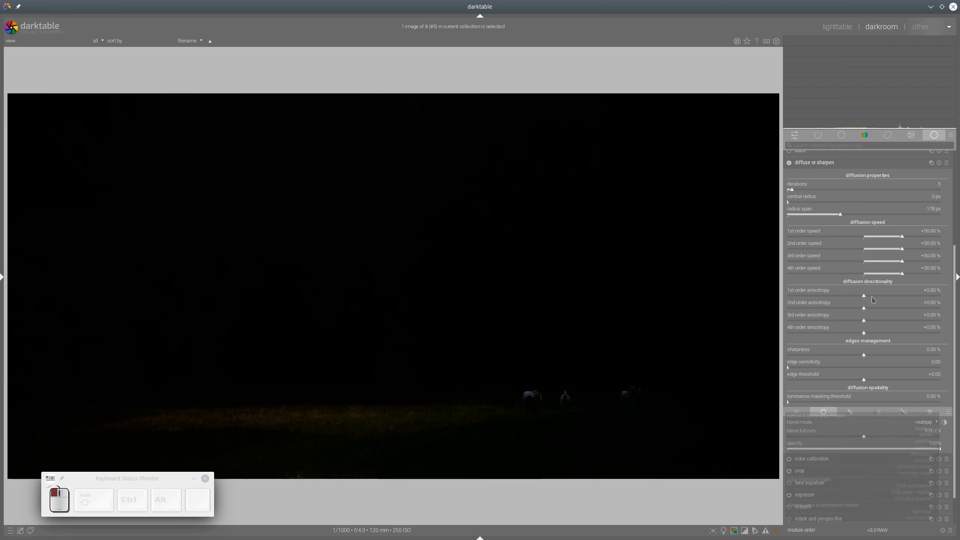
left_click(920, 438)
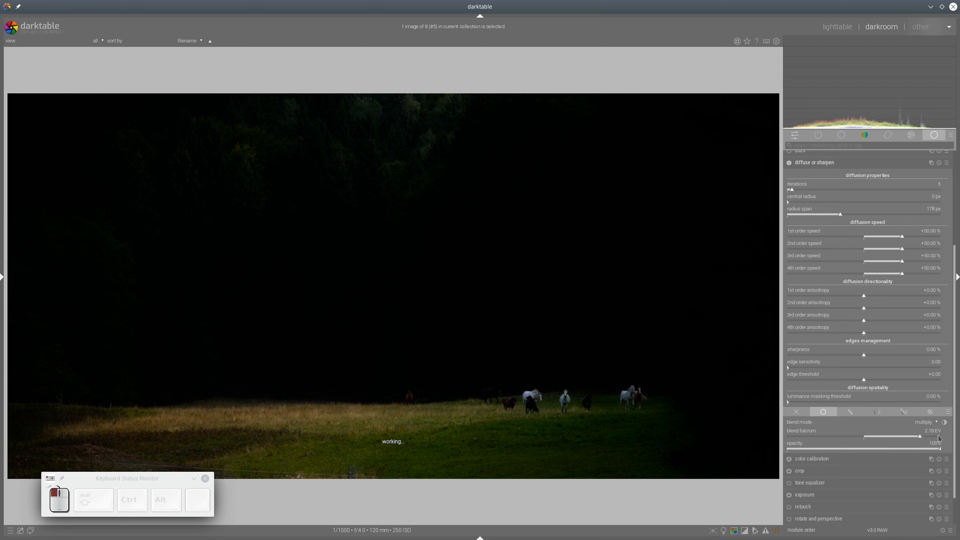
left_click_drag(919, 438, 948, 436)
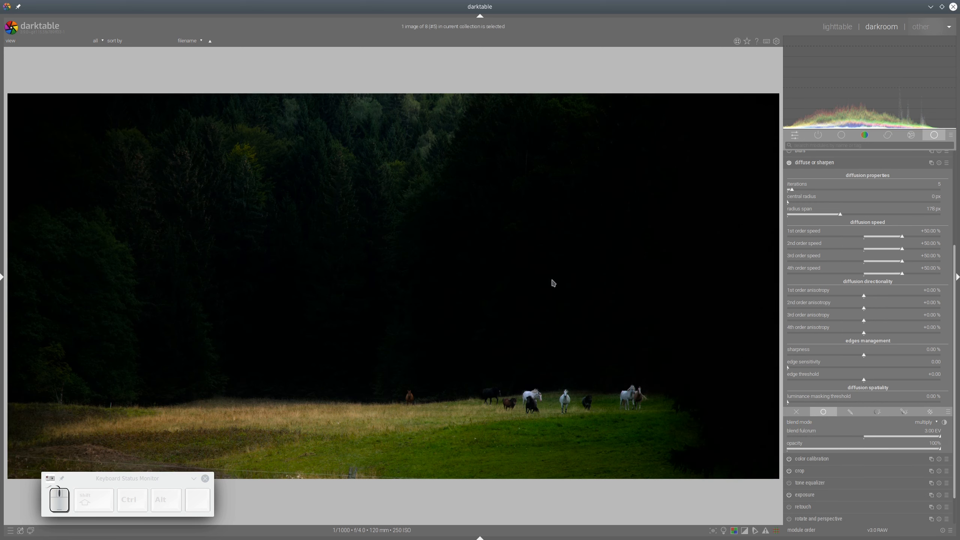
left_click(815, 164)
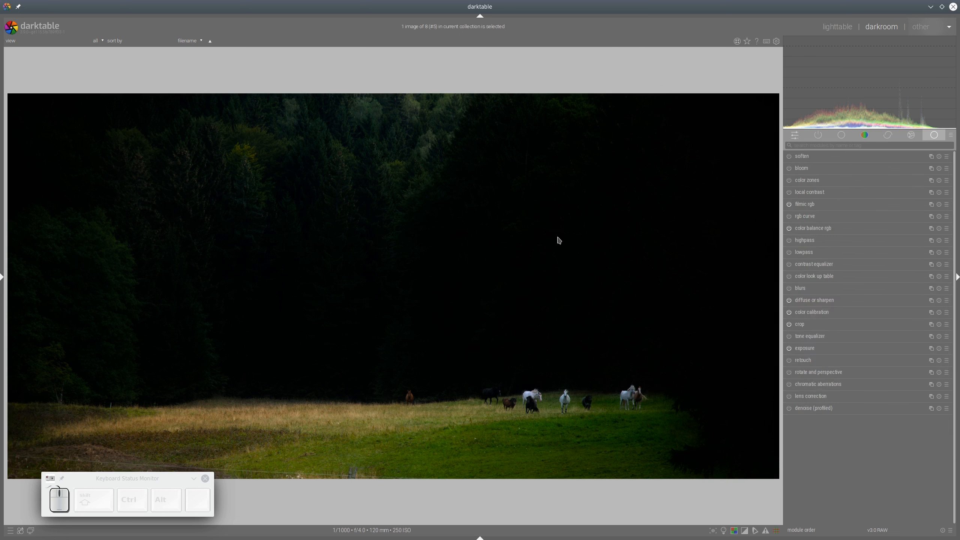
- Set the exposure to 1.07 EV
left_click(813, 349)
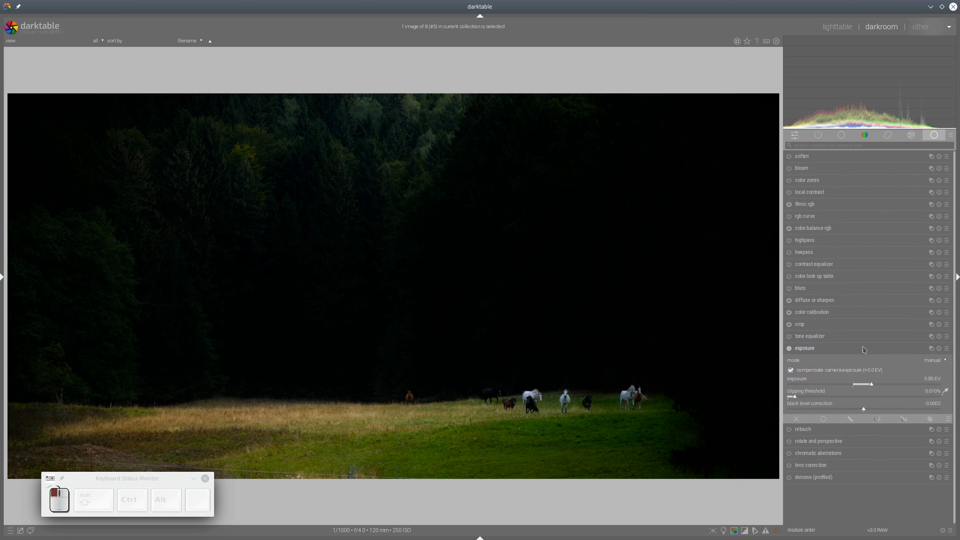
left_click(876, 388)
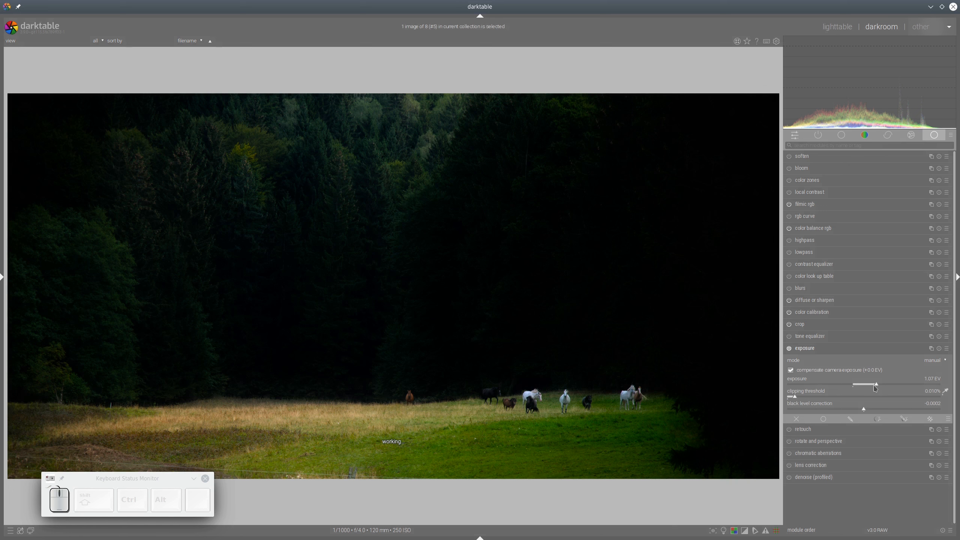
left_click(821, 349)
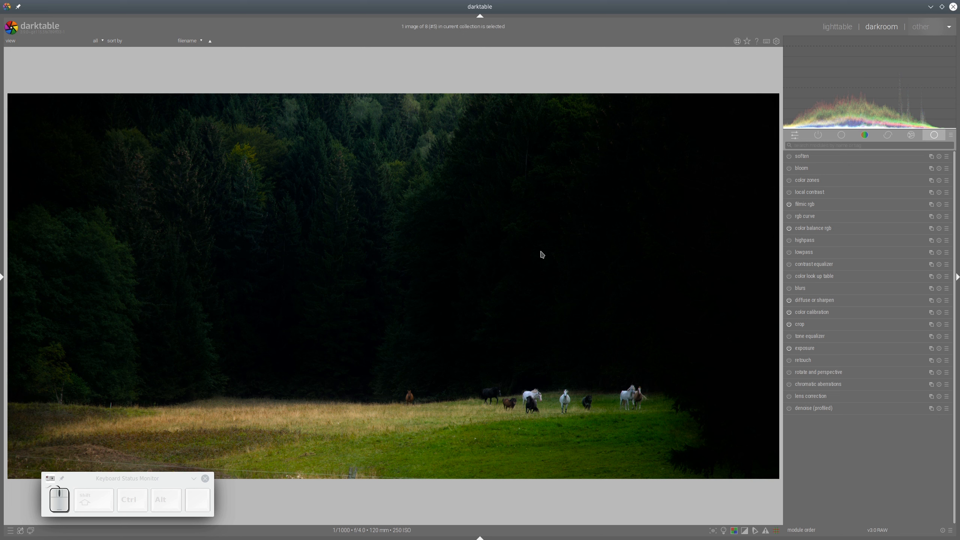
- Create a second color calibration instance and place it directly above color balance rgb in the module order
left_click(931, 313)
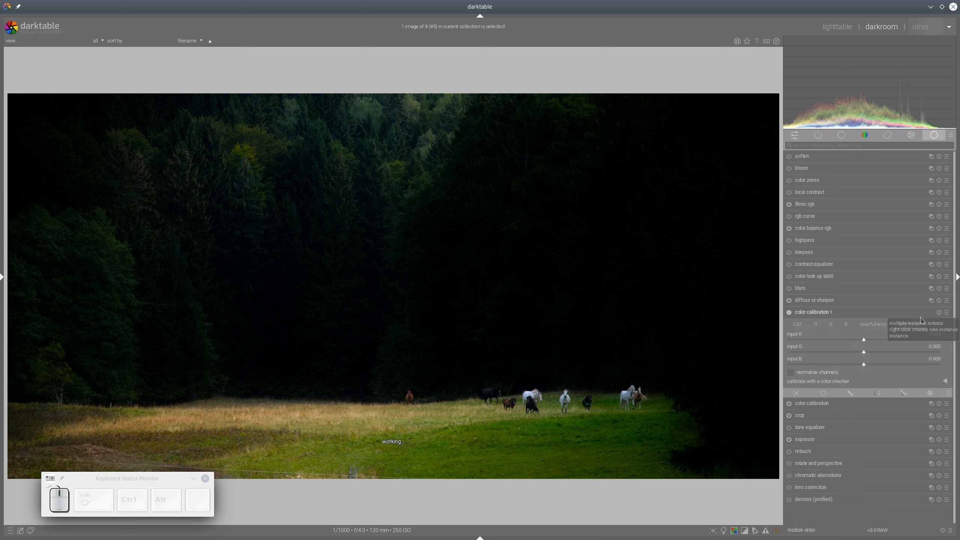
left_click(828, 318)
left_click_drag(824, 316, 837, 230)
left_click(836, 230)
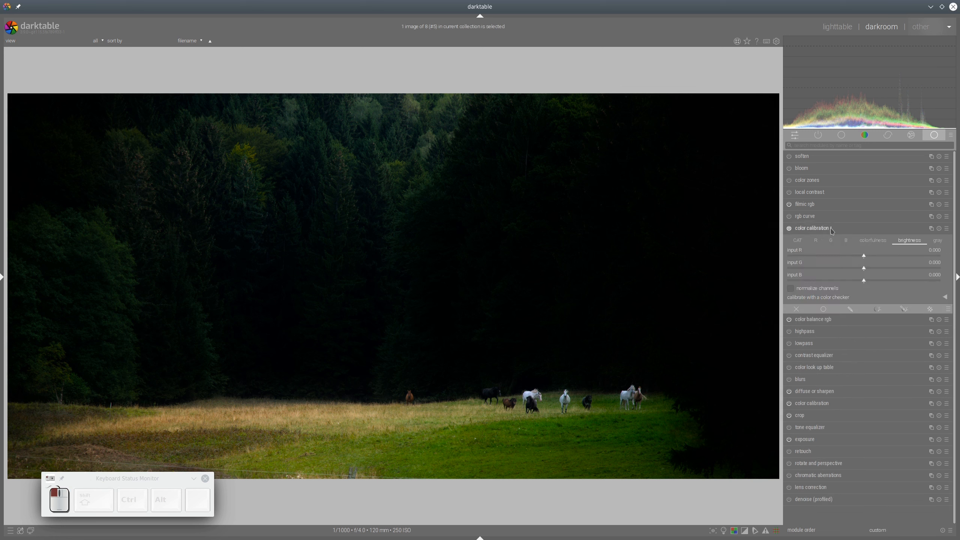
- Convert the photo to black and white in the new color calibration instance, setting the gray mix's input R to about 0.85
left_click(938, 240)
left_click(893, 256)
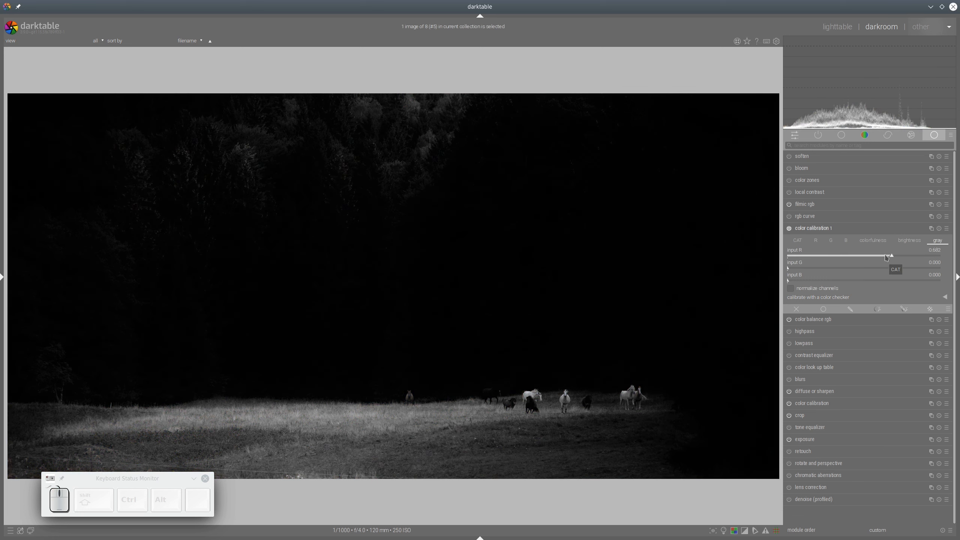
left_click(906, 256)
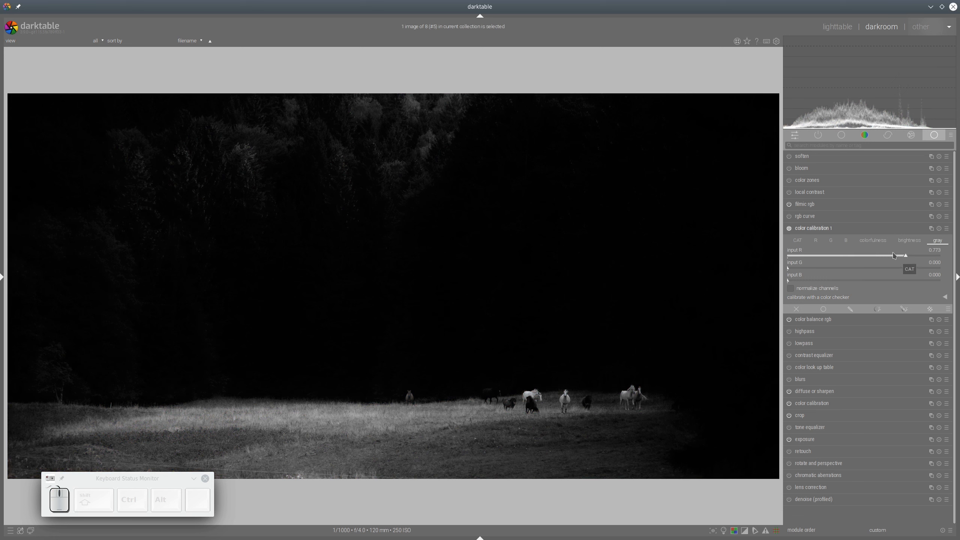
left_click(917, 256)
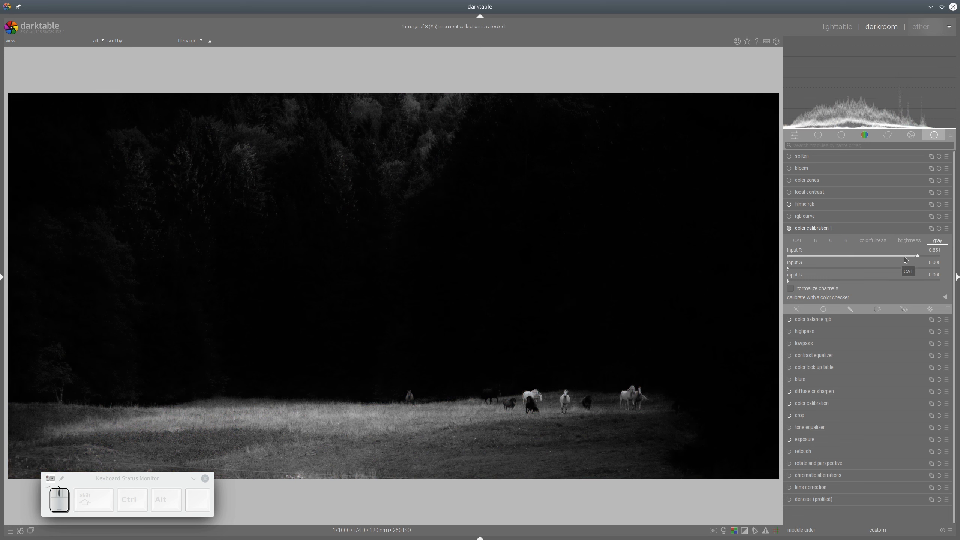
- In color calibration 1, set the brightness mix's input B to 0.208 and input G to about -0.1
left_click(909, 240)
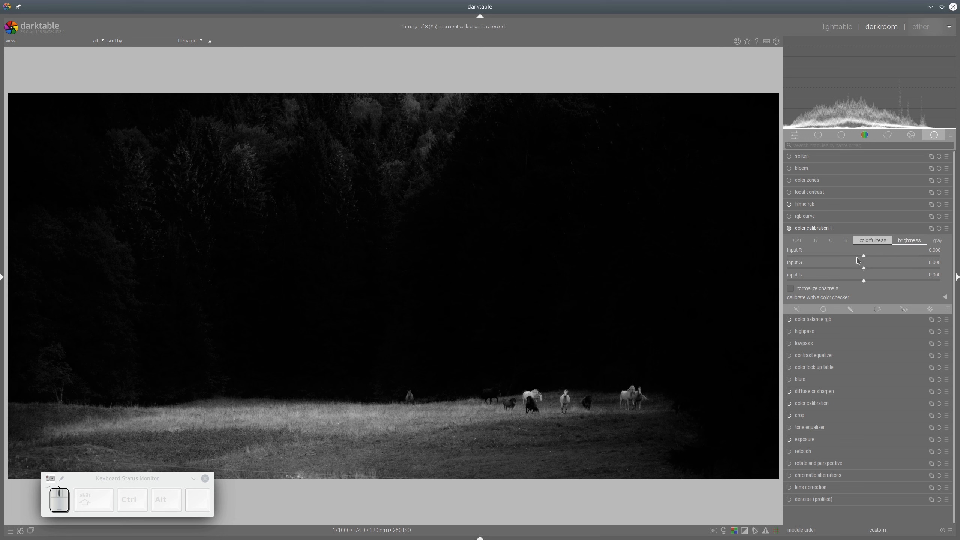
left_click(872, 281)
scroll(873, 282, "up", 5)
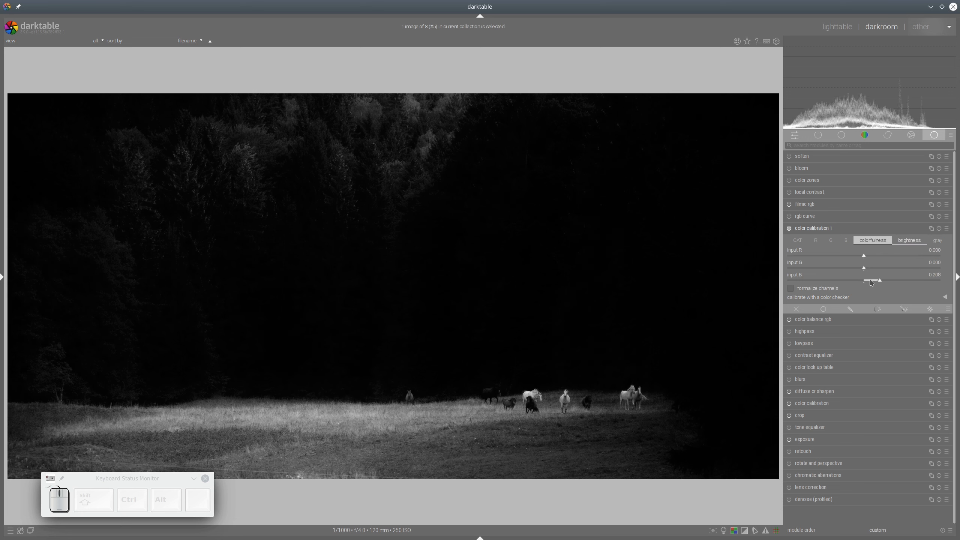
scroll(859, 264, "down", 9)
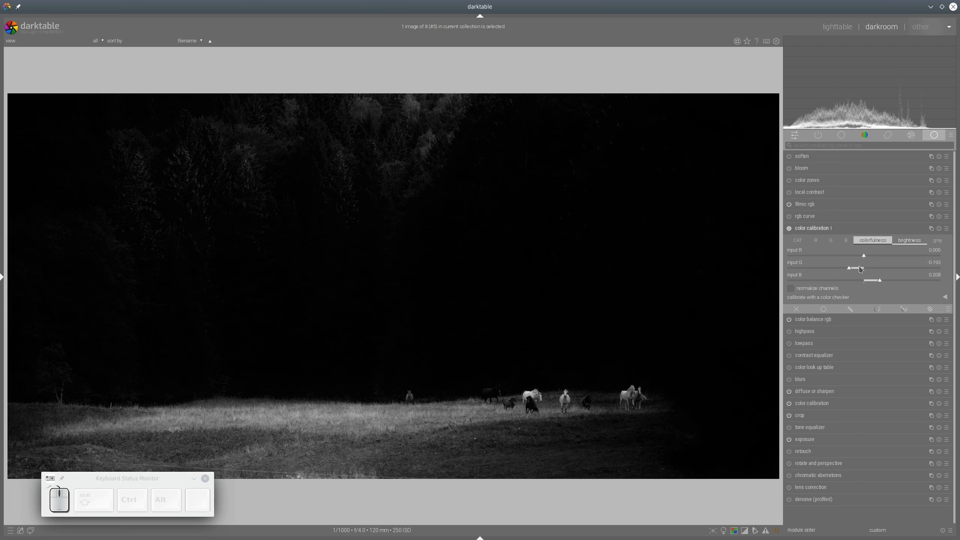
left_click(857, 269)
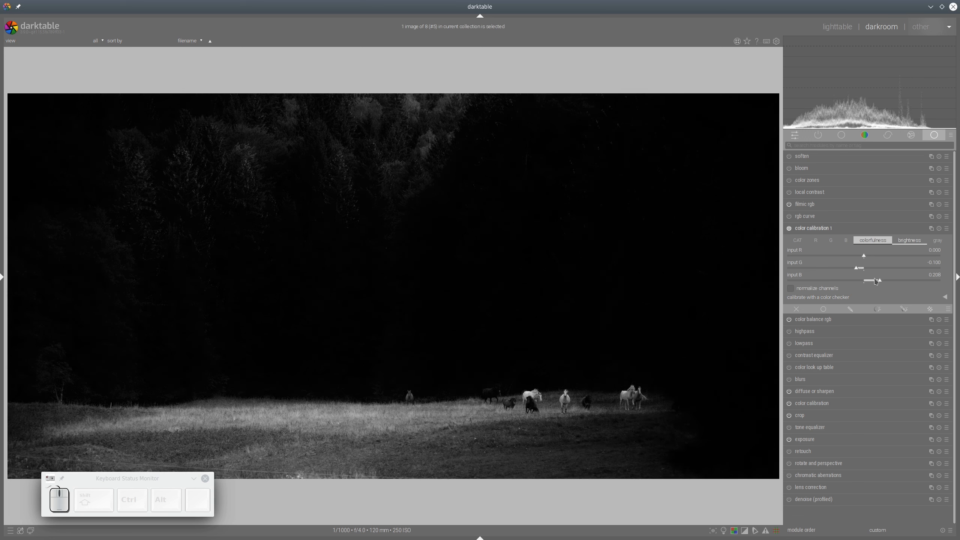
left_click(836, 229)
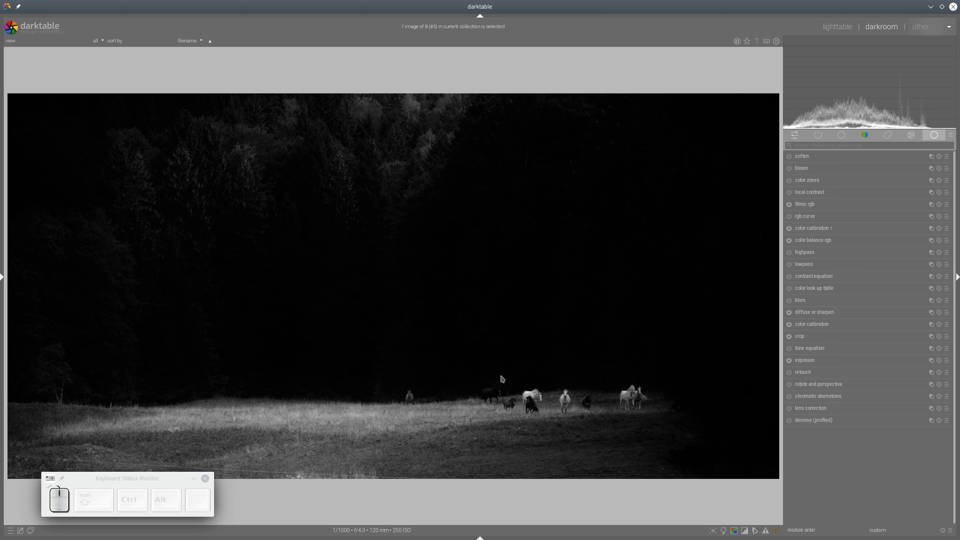
mouse_move(406, 378)
left_mouse_down()
mouse_move(547, 370)
mouse_move(697, 386)
mouse_move(585, 448)
mouse_move(376, 426)
mouse_move(384, 373)
mouse_move(638, 372)
left_mouse_up()
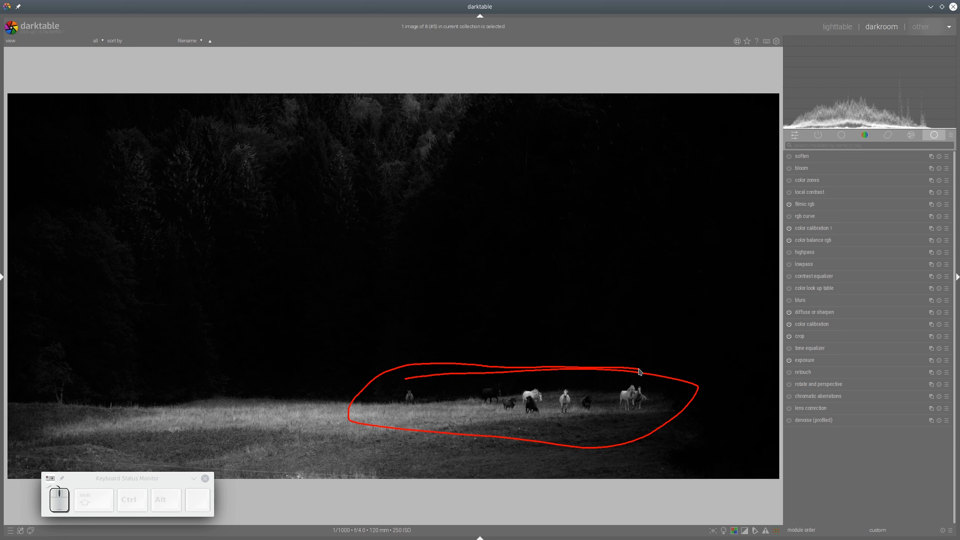
key("shift+super+F11")
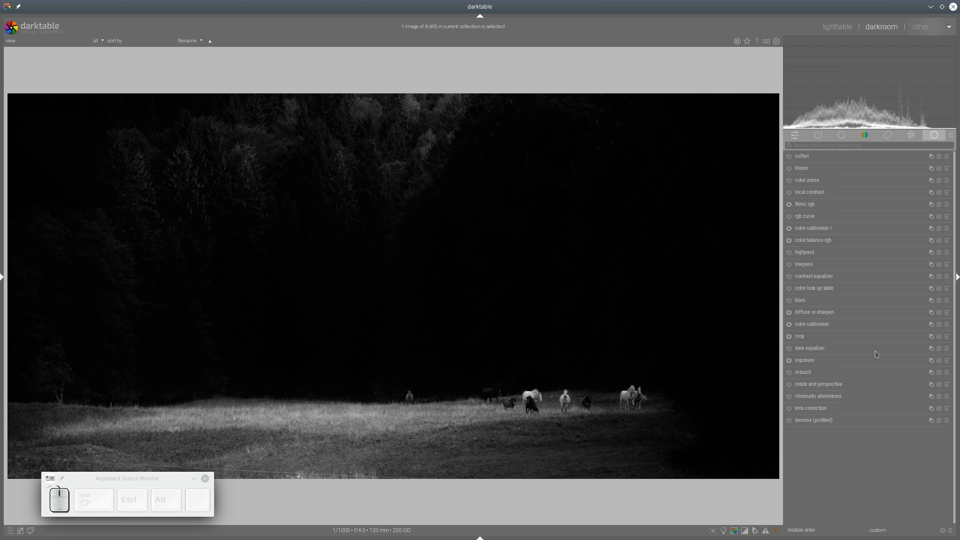
- Create a new exposure instance and enable combined drawn and parametric masking for it
left_click(819, 361)
left_click(930, 362)
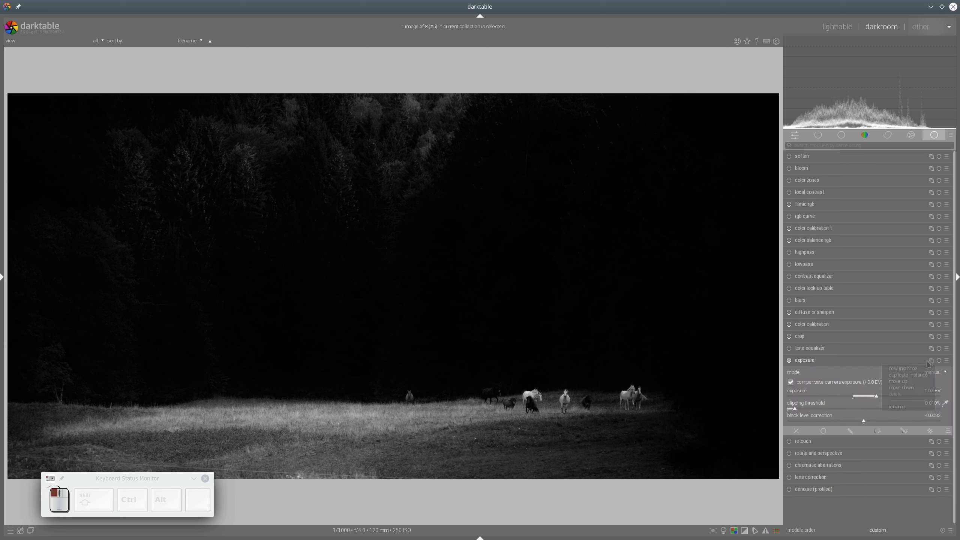
left_click(904, 368)
left_click(904, 431)
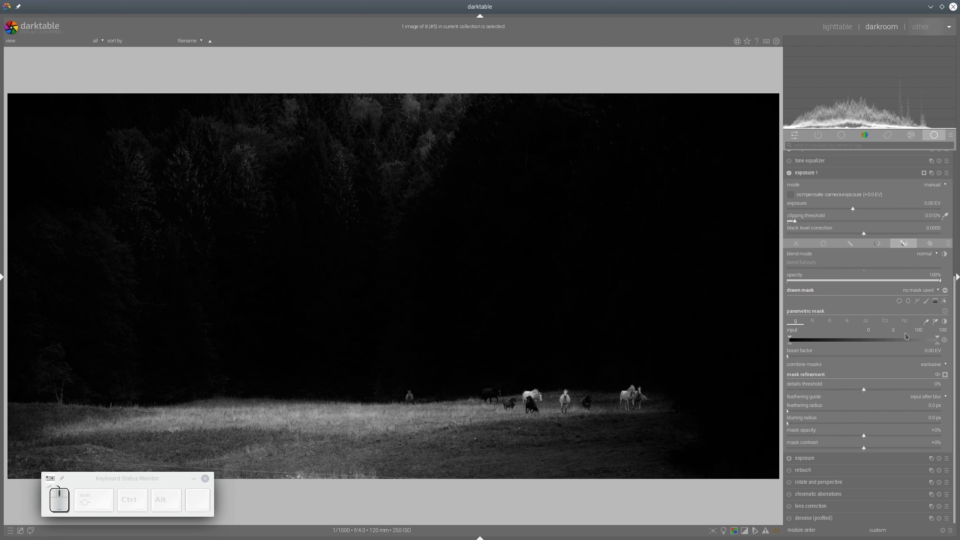
- Draw a closed four-node path mask around the main group of horses at the forest edge
left_click(917, 301)
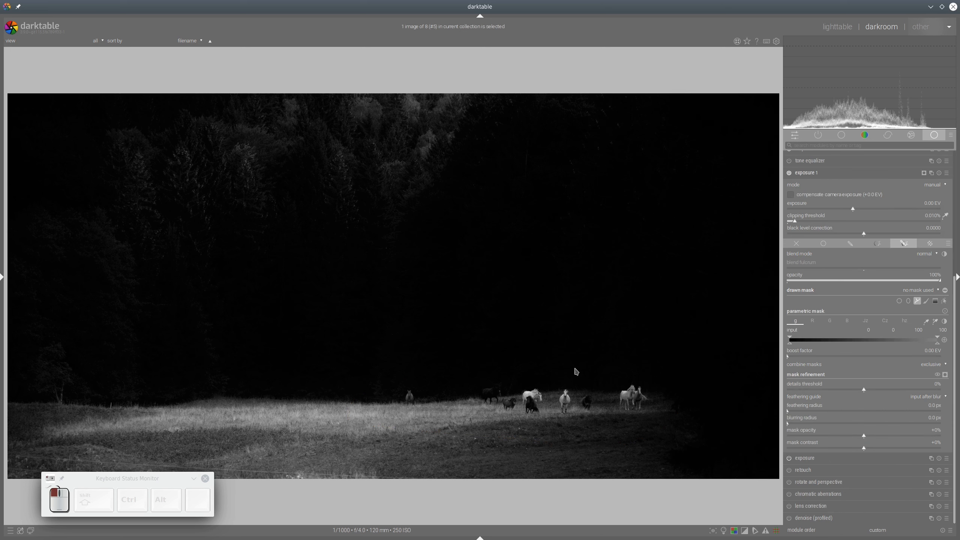
left_click(468, 394)
left_click(664, 389)
left_click(666, 412)
left_click(494, 424)
right_click(493, 424)
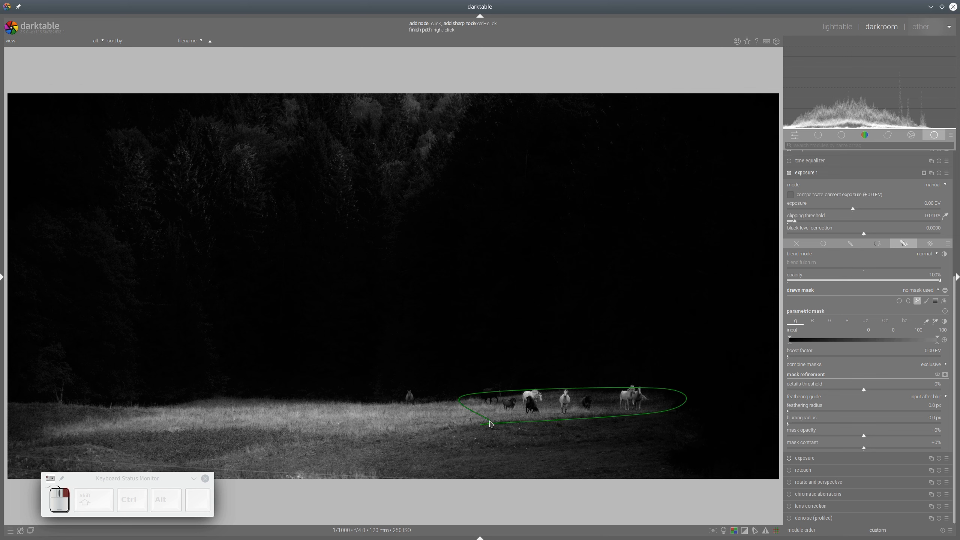
- Shift the horse group's path mask slightly down and adjust the nodes along its lower edge
left_click_drag(563, 399, 567, 408)
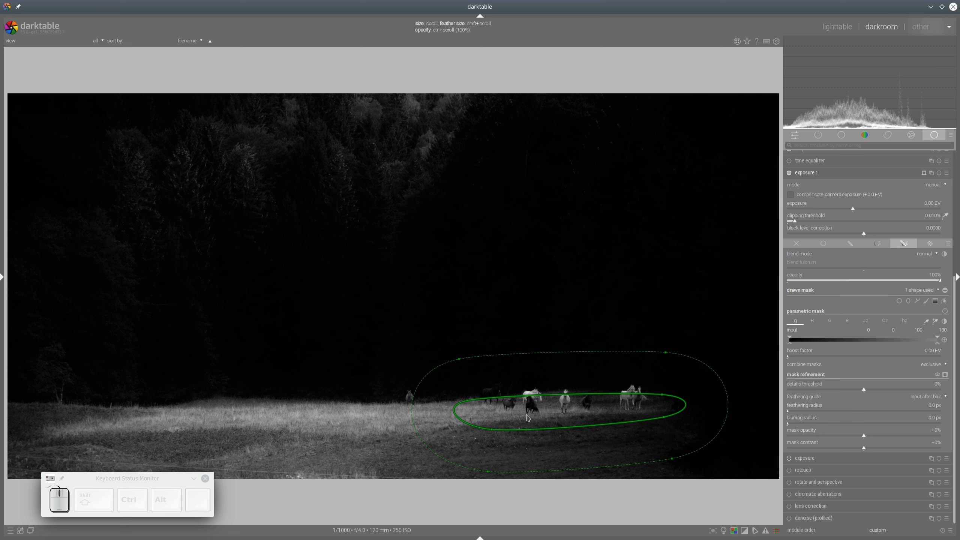
left_click_drag(492, 432, 495, 423)
left_click_drag(666, 421, 667, 424)
- Set exposure 1 to about 0.32 EV and stretch the lower-left end of its mask farther left across the meadow
left_click(864, 210)
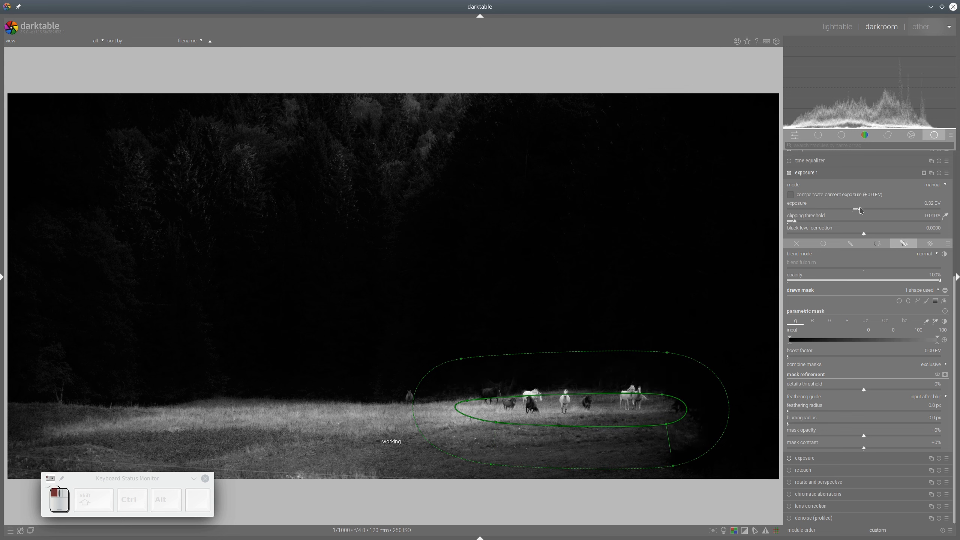
left_click(860, 209)
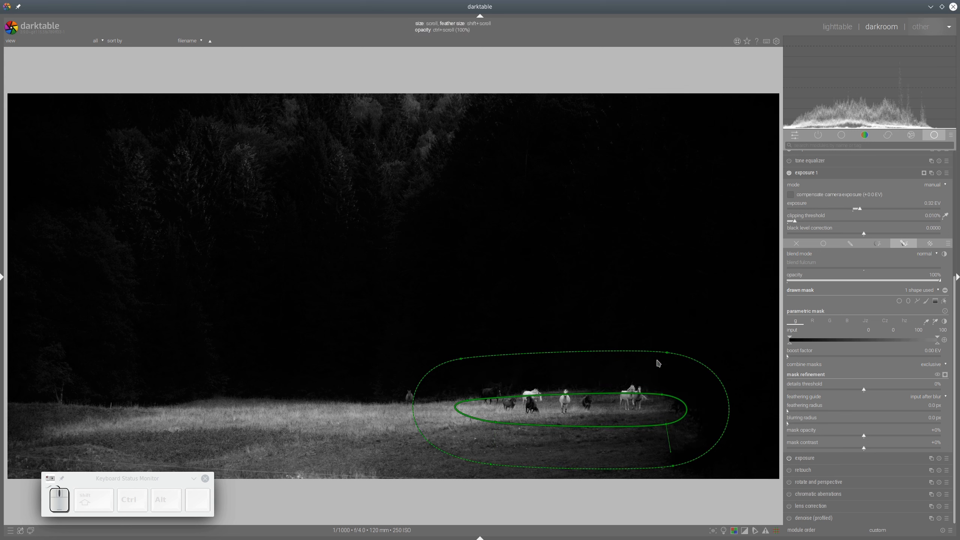
left_click_drag(495, 423, 435, 423)
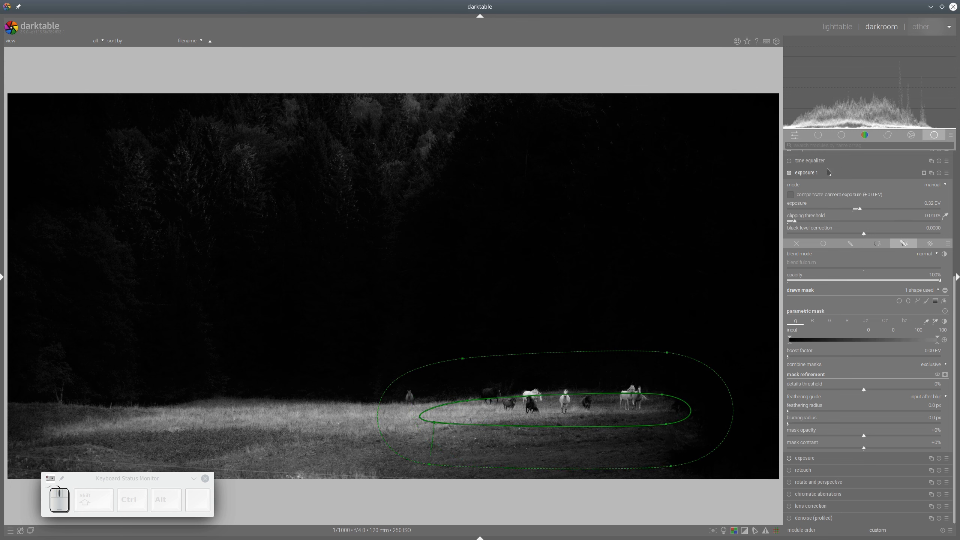
- Set the exposure 1 mask's feathering radius to about 60.8 px and compare the photo with the module off and on
left_click(825, 413)
left_click(944, 301)
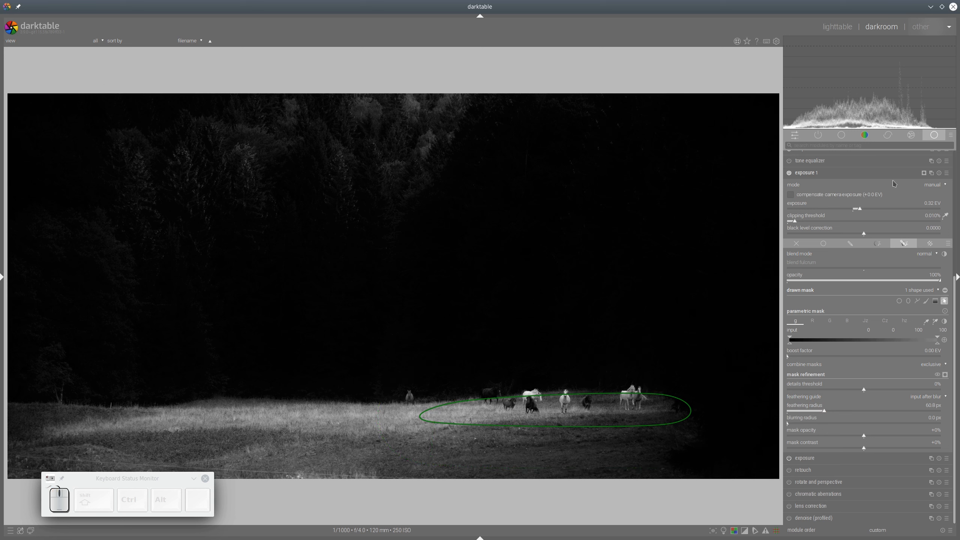
left_click(790, 173)
left_click(789, 173)
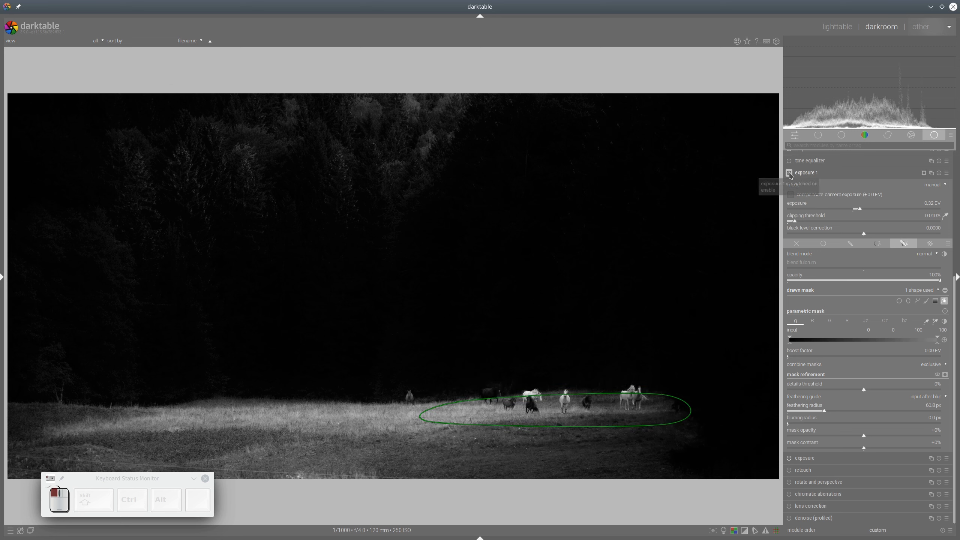
left_click(789, 173)
left_click(789, 173)
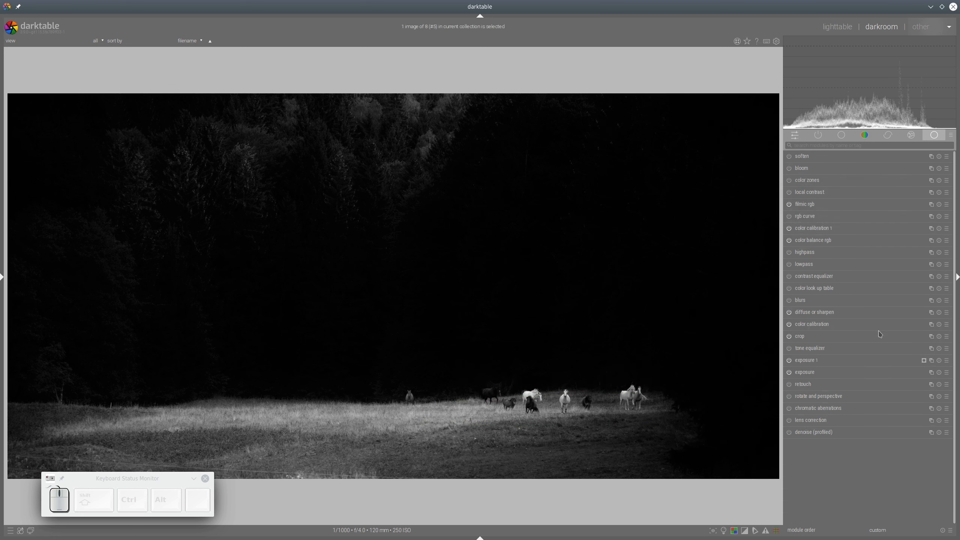
- Create another exposure instance above exposure 1 and enable drawn and parametric masking for it
left_click(931, 360)
left_click(906, 367)
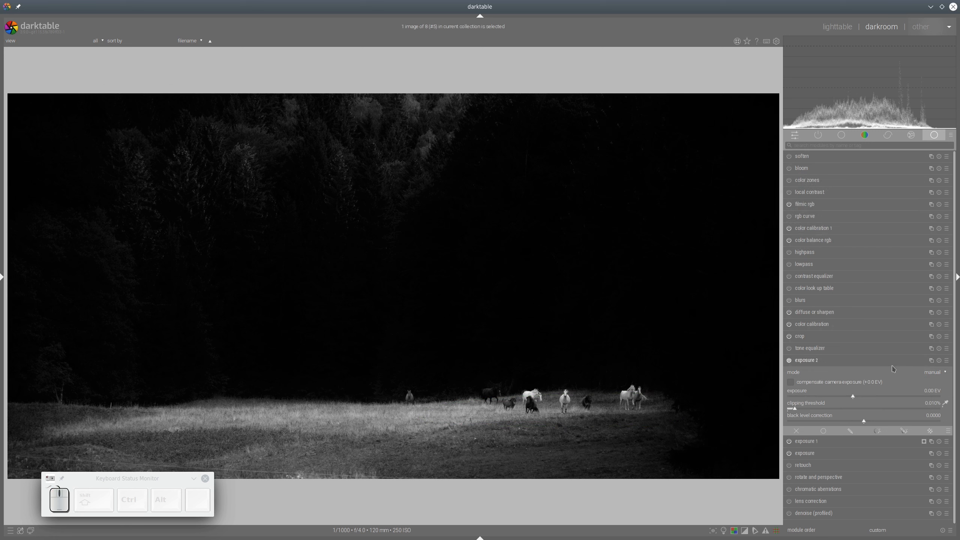
left_click(904, 431)
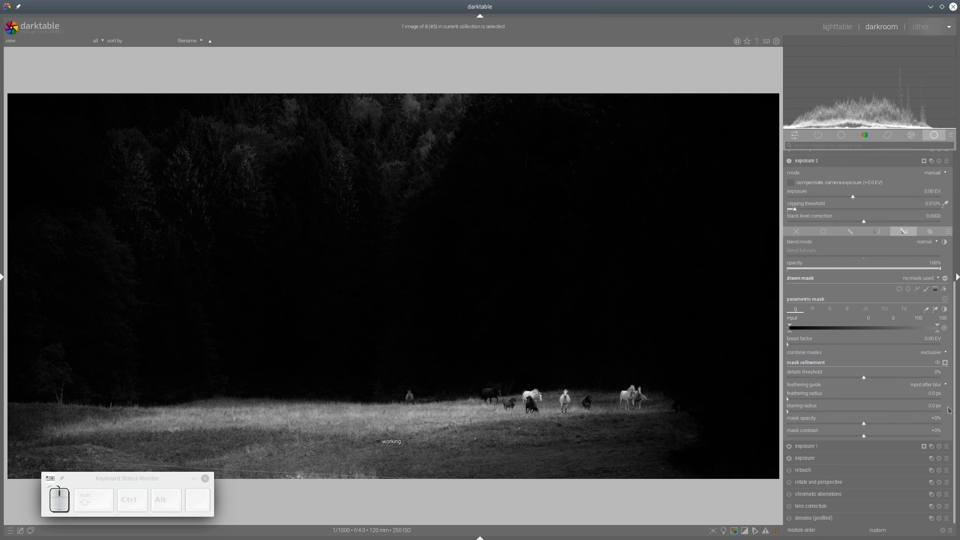
- Draw a small closed path mask around the two light horses at the far right of the herd
left_click(918, 289)
left_click(618, 391)
left_click(669, 391)
left_click(664, 405)
left_click(606, 406)
right_click(690, 385)
left_click(640, 400)
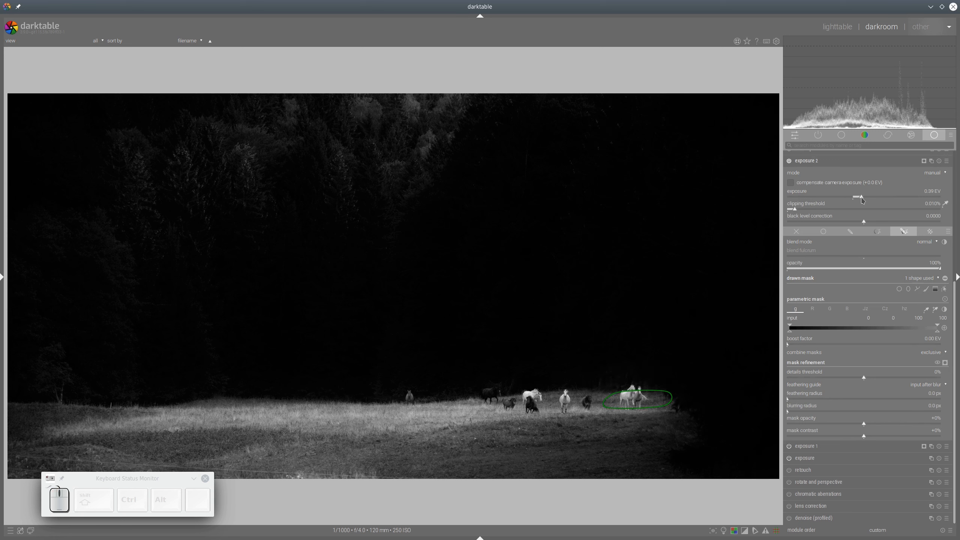
- Set exposure 2 to about 0.5 EV and adjust its mask's lower-left node near the dark horse
scroll(861, 199, "up", 5)
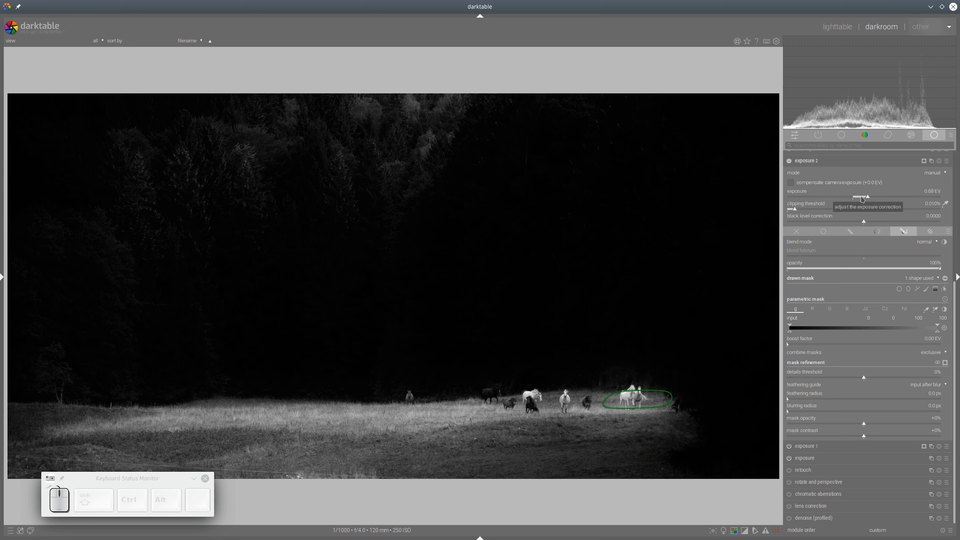
scroll(866, 200, "down", 1)
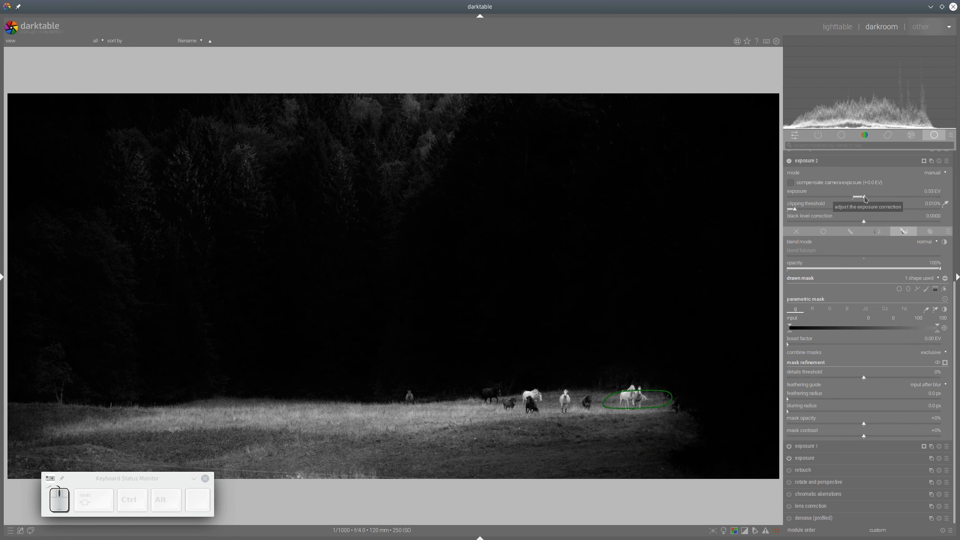
scroll(643, 402, "up", 3)
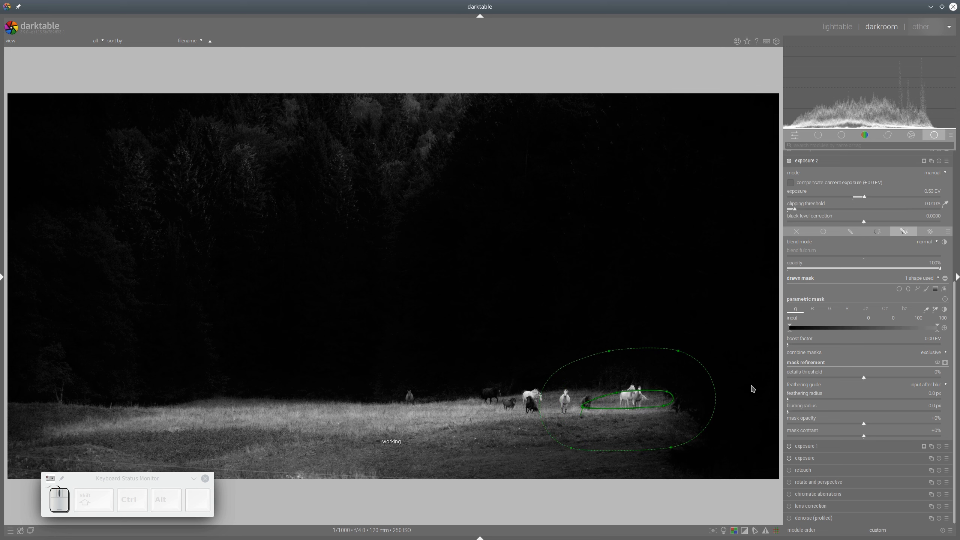
left_click_drag(583, 408, 590, 408)
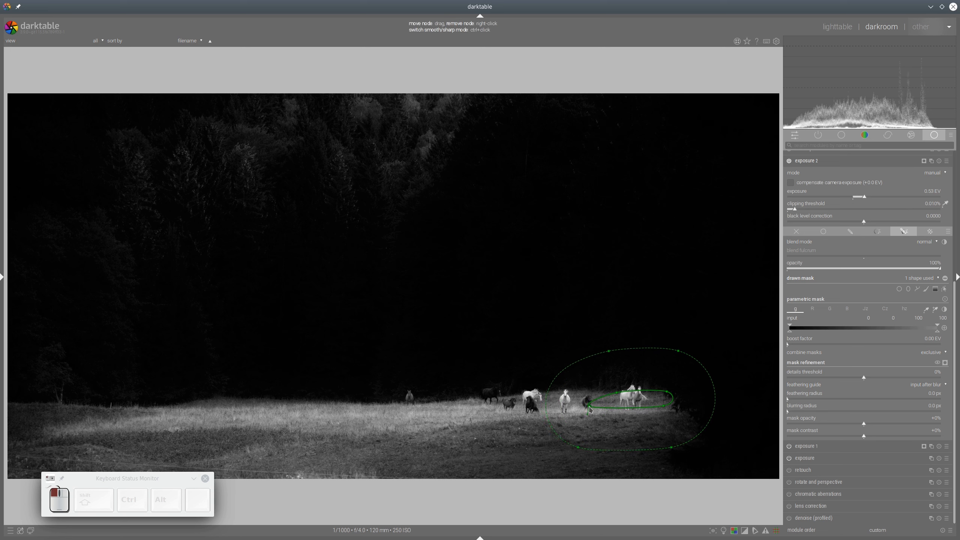
left_click(843, 162)
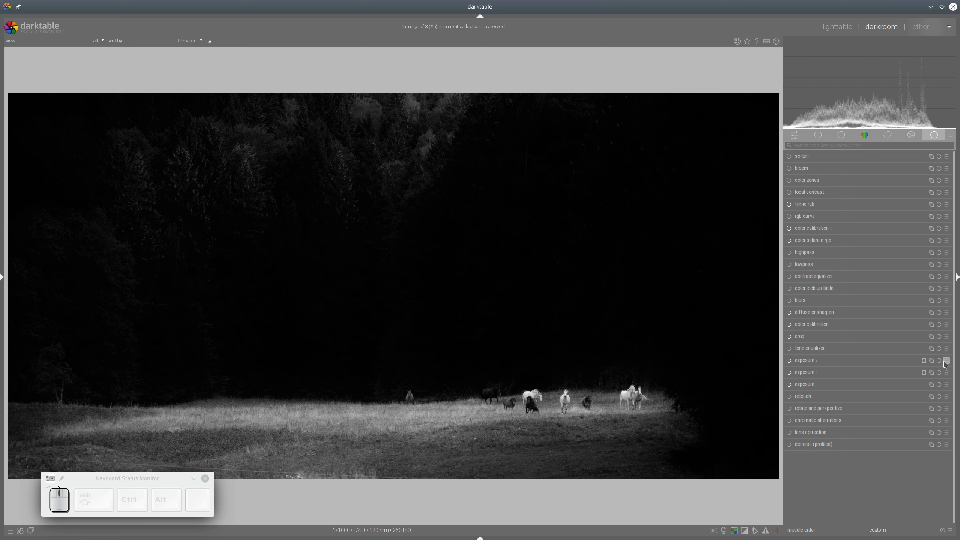
- Create another masked exposure instance and draw a long path mask along the meadow strip below the forest, shifted slightly down
left_click(931, 361)
left_click(906, 369)
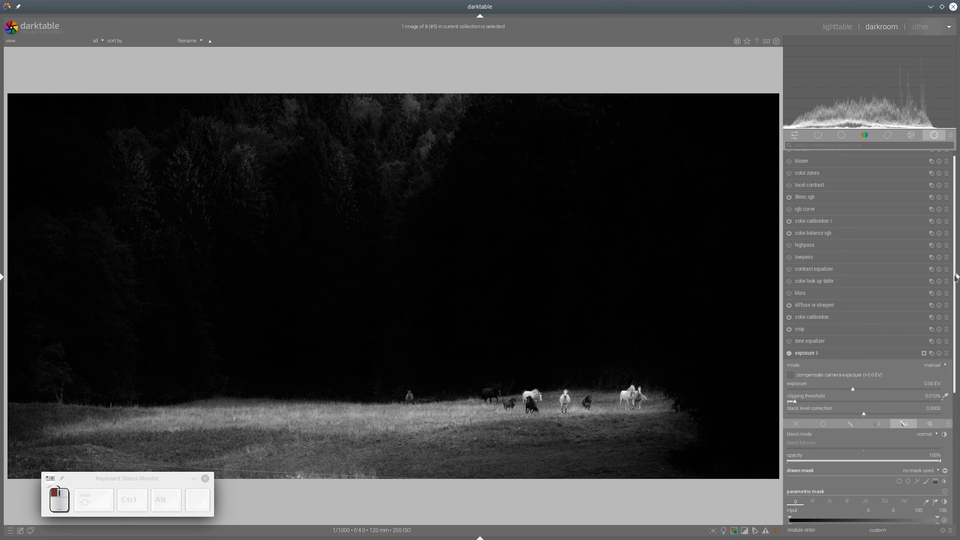
scroll(957, 280, "down", 5)
left_click(918, 291)
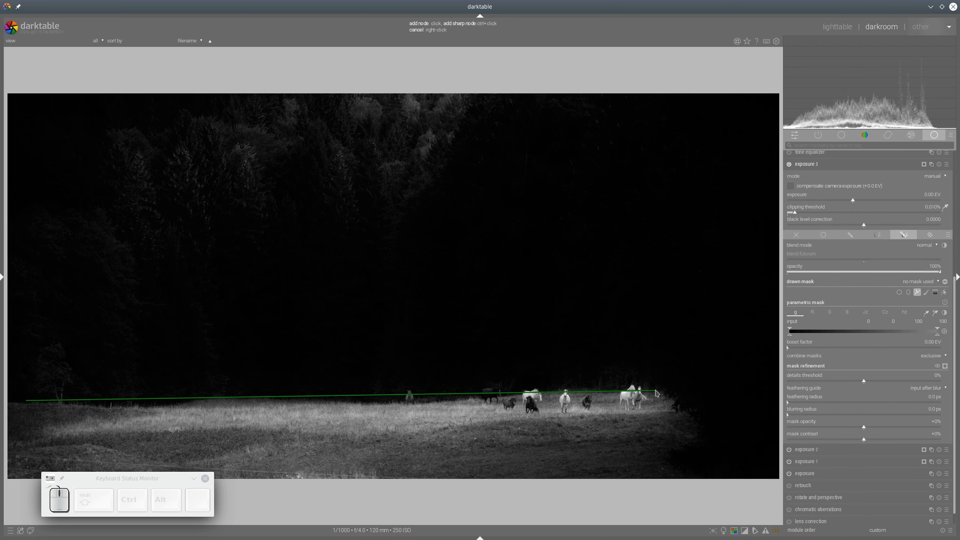
left_click(729, 397)
right_click(70, 417)
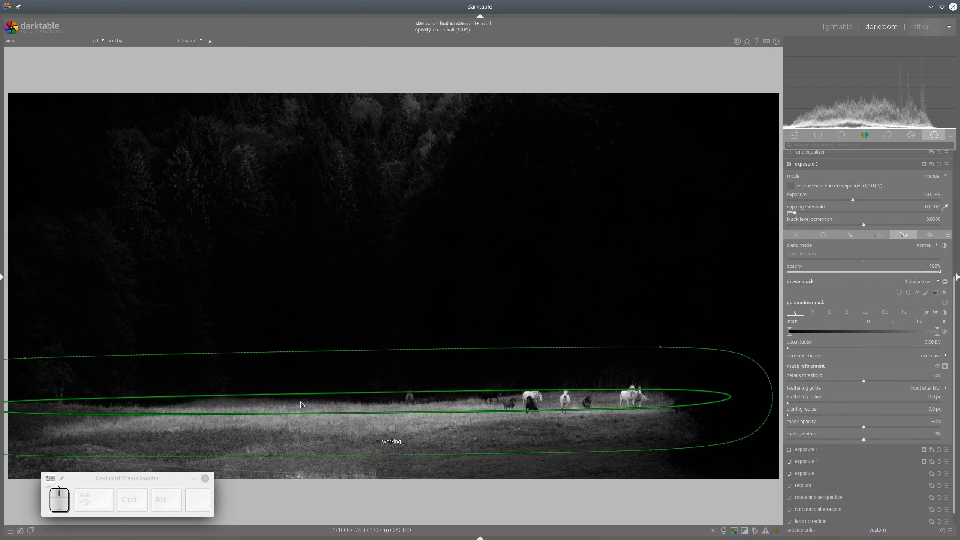
mouse_move(345, 414)
left_mouse_down()
mouse_move(335, 412)
mouse_move(345, 414)
left_mouse_up()
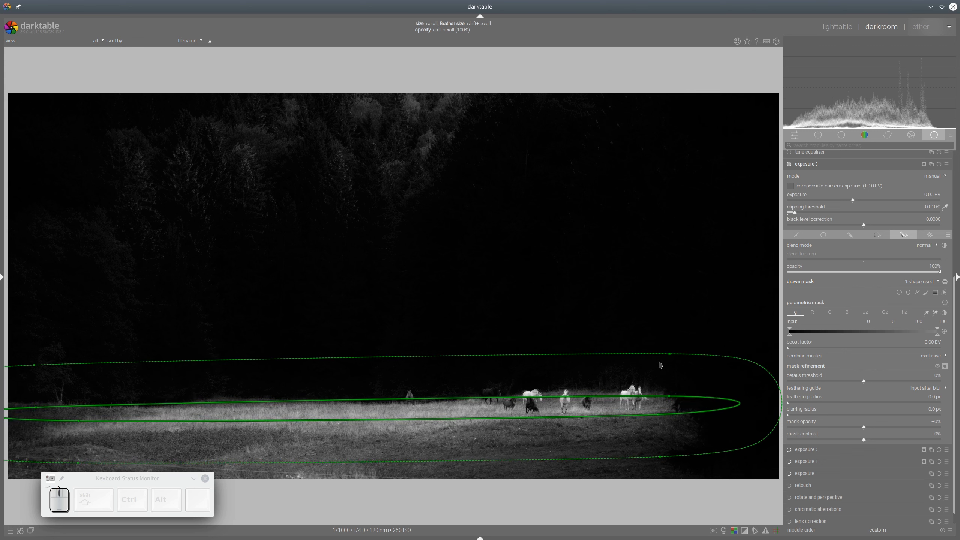
- Invert the exposure 3 drawn mask and set its feathering radius to about 75.4 px, using the mask overlay as a check
left_click(946, 282)
left_click(945, 366)
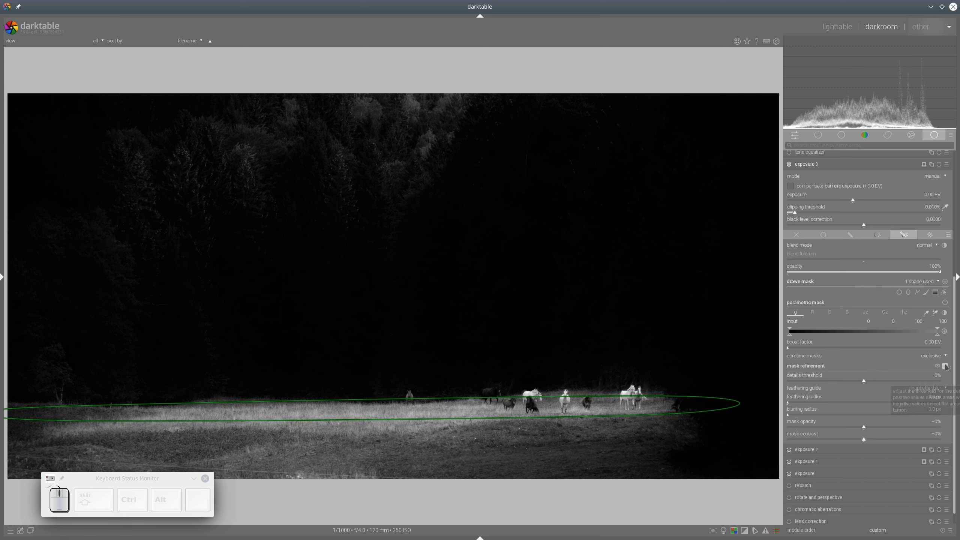
left_click(833, 403)
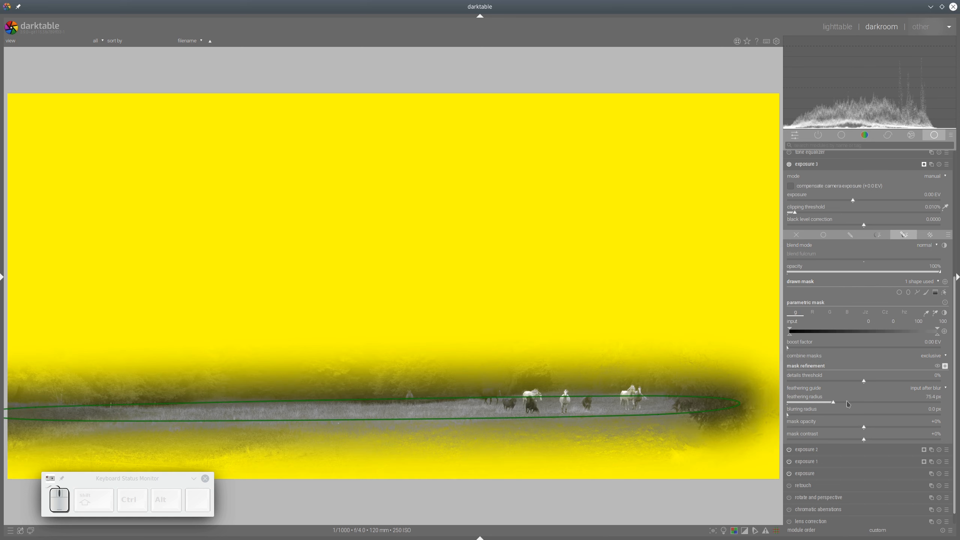
left_click(946, 366)
- Set exposure 3 to -0.47 EV, hide the mask outline and compare the photo with the module off and on
left_click(845, 202)
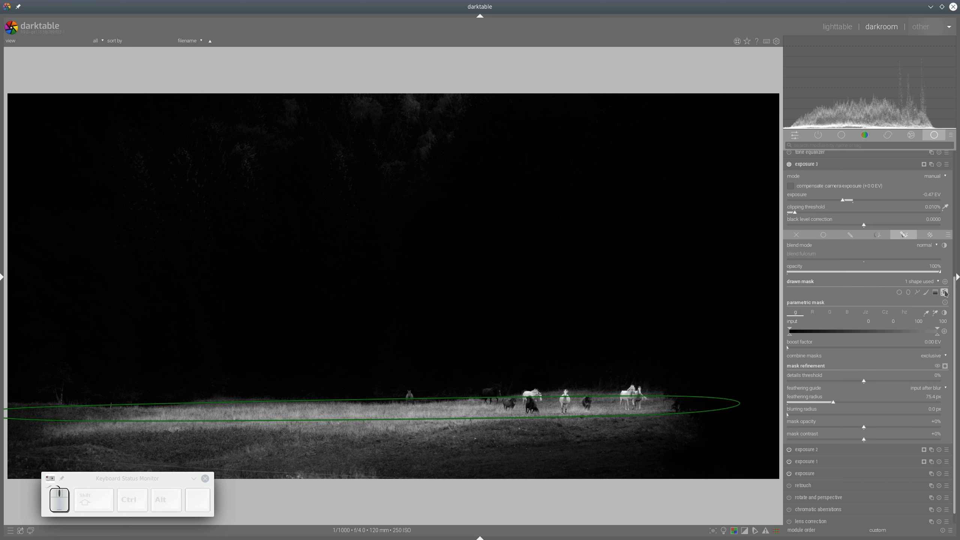
left_click(944, 292)
left_click(790, 164)
left_click(789, 164)
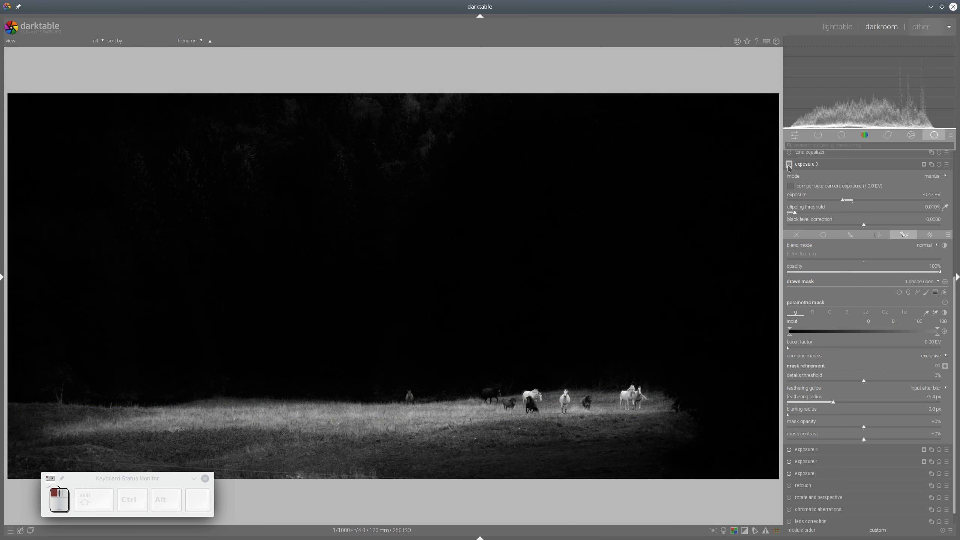
left_click(813, 165)
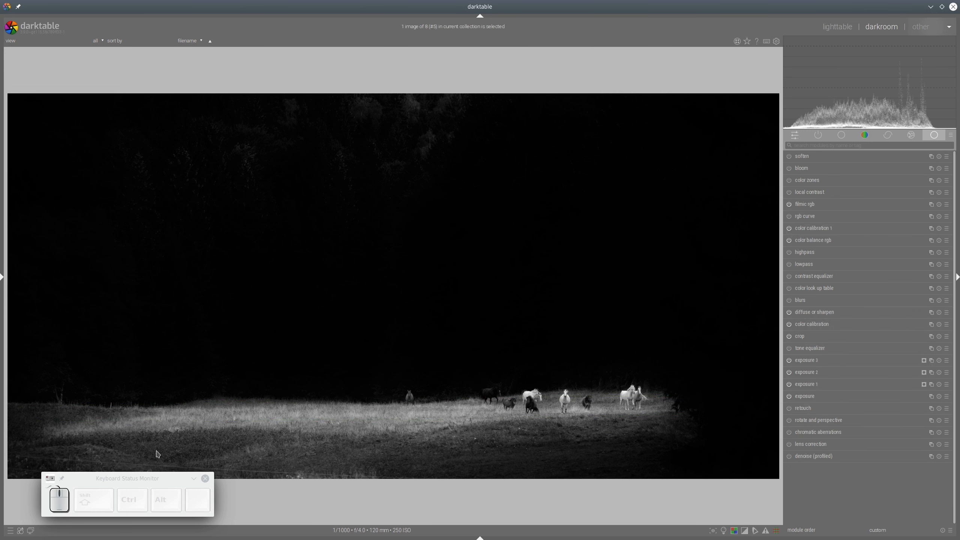
mouse_move(66, 455)
left_mouse_down()
mouse_move(698, 441)
mouse_move(733, 486)
mouse_move(520, 518)
mouse_move(266, 503)
left_mouse_up()
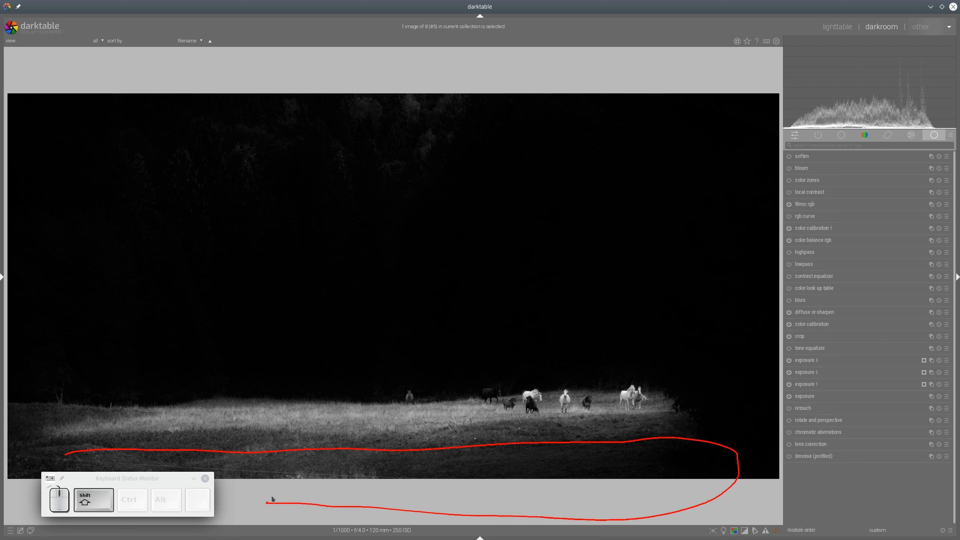
key("shift+super+F11")
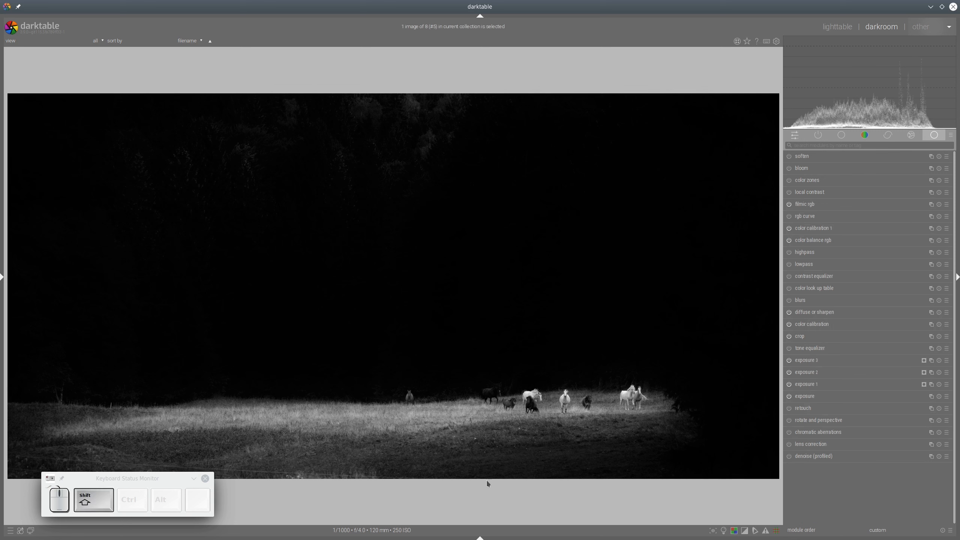
- Create another masked exposure instance above exposure 3 and place a horizontal gradient mask across the lower meadow
left_click(931, 360)
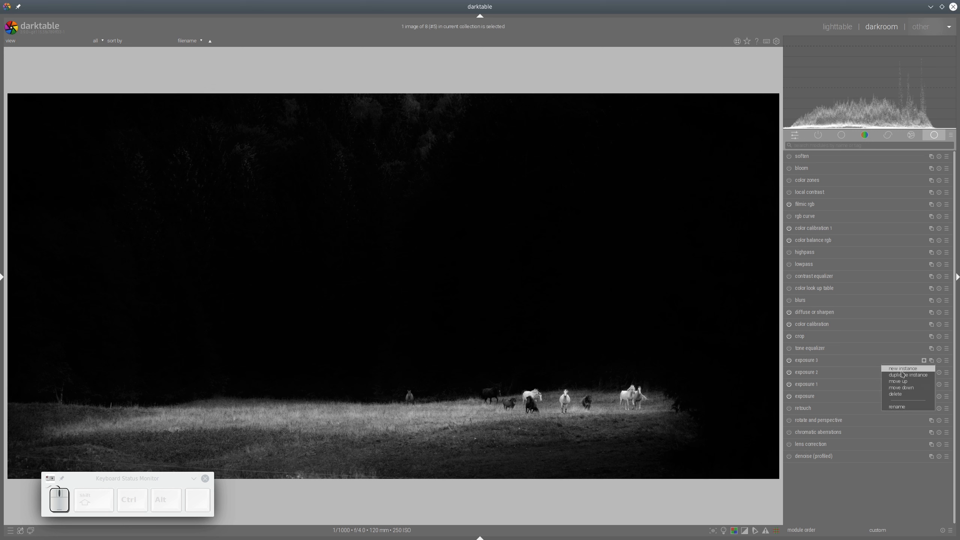
left_click(906, 375)
left_click(918, 415)
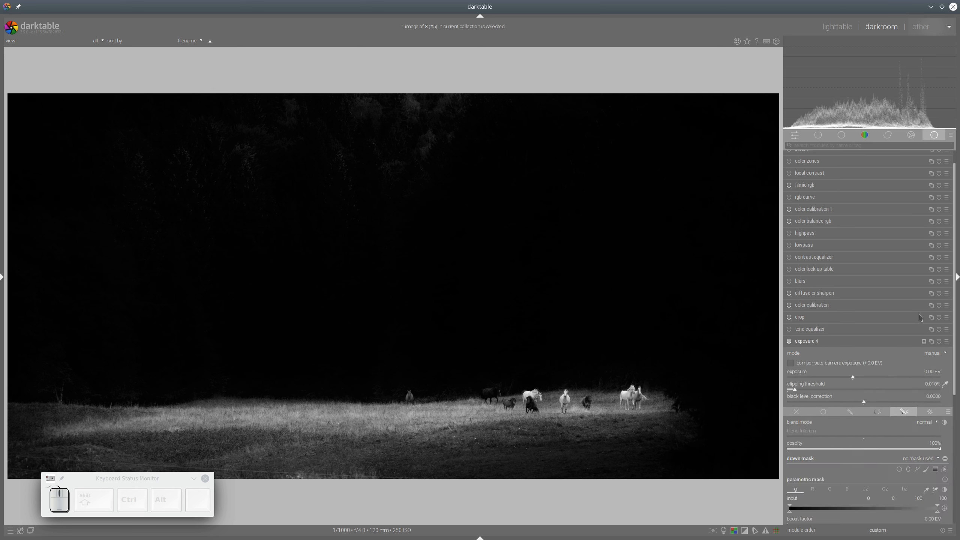
scroll(953, 351, "down", 5)
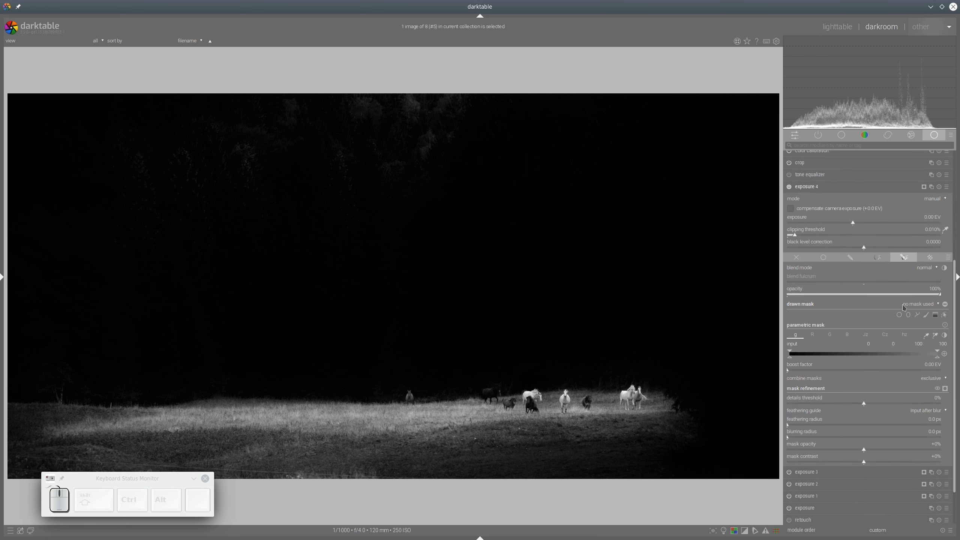
left_click(935, 470)
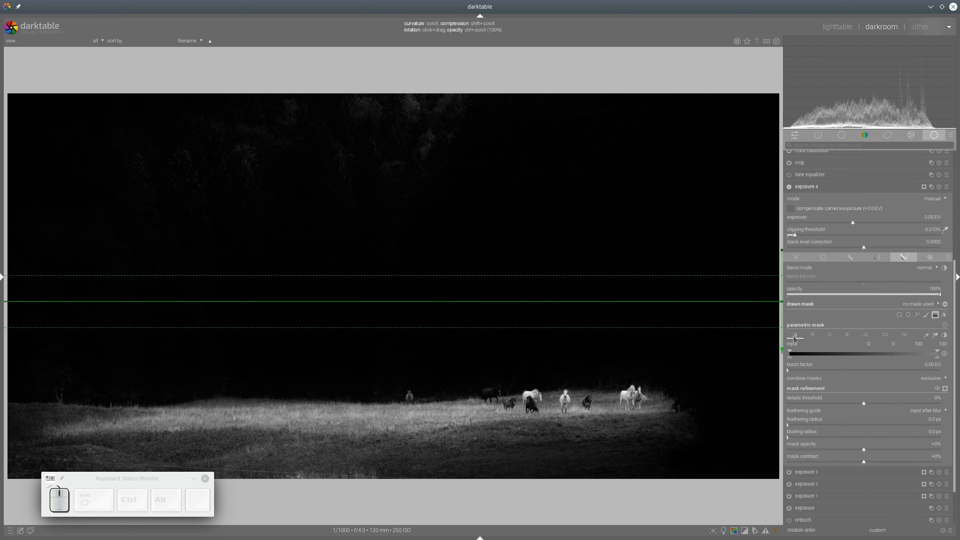
left_click(348, 455)
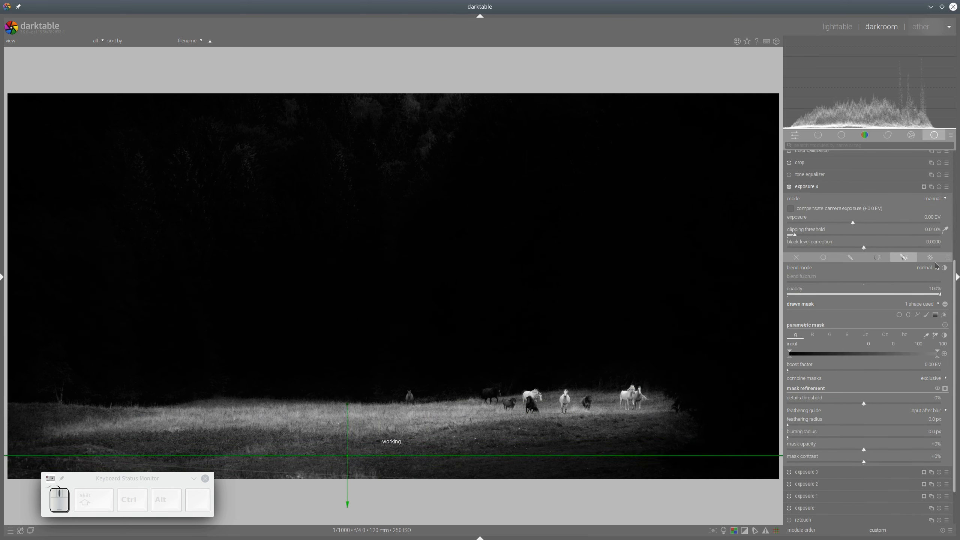
- Invert the gradient mask of exposure 4 and lower its exposure to about -0.3 EV
left_click(946, 305)
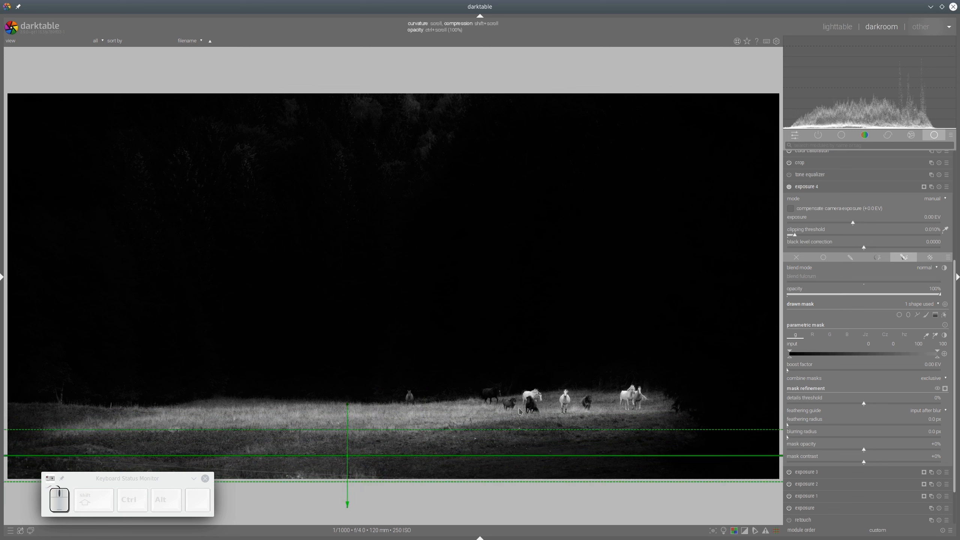
scroll(847, 226, "down", 5)
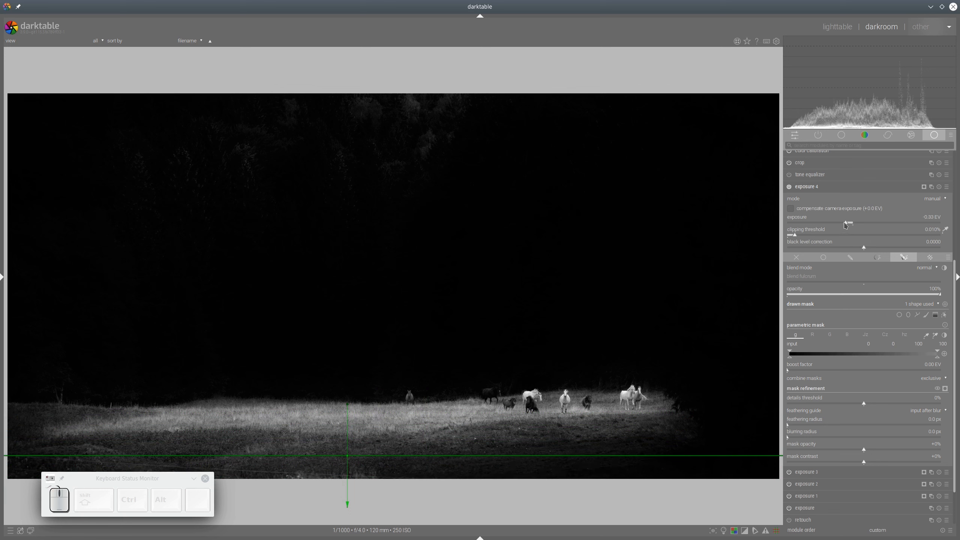
left_click(815, 187)
- Compare the photo with exposure 4 off and on, and view it with all side panels hidden
left_click(790, 360)
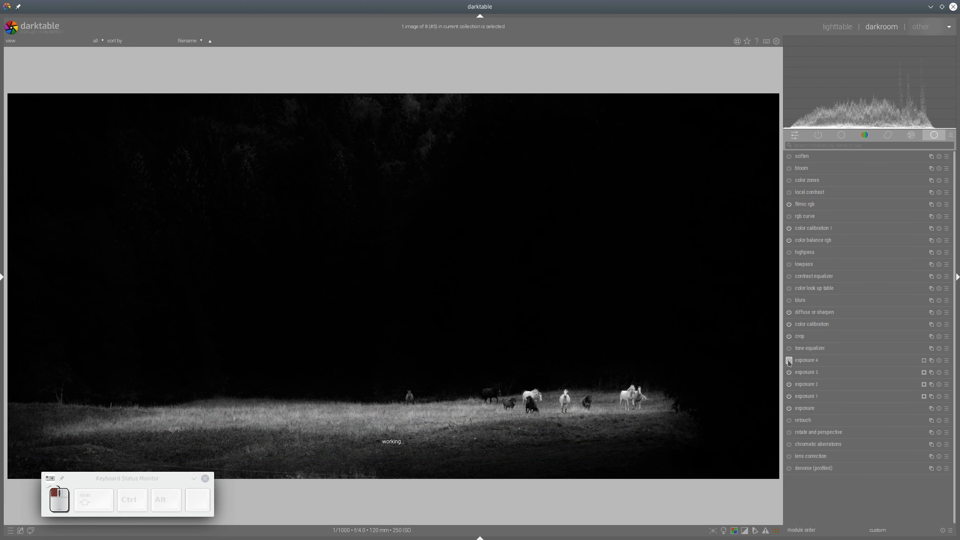
left_click(790, 359)
key("Tab")
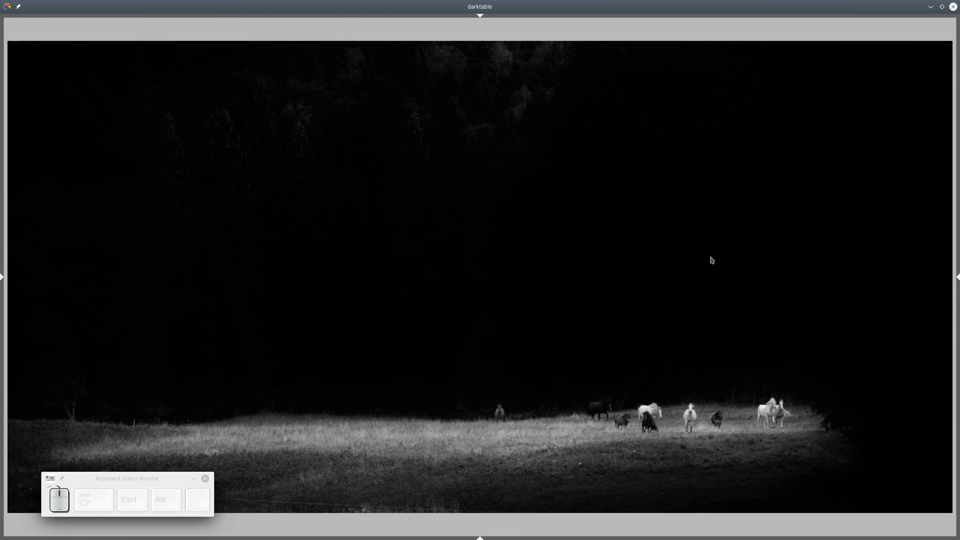
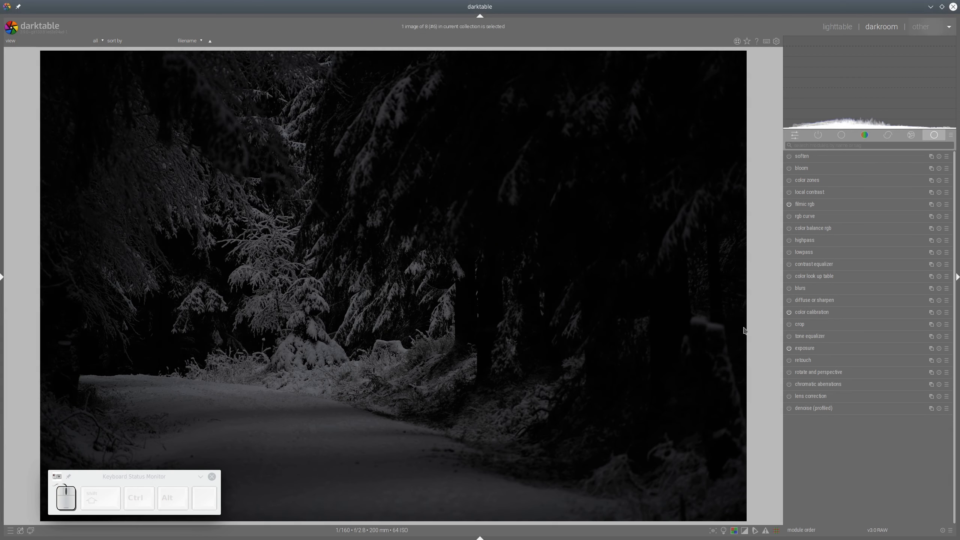
- Brighten the snowy forest road photo by setting its exposure to about 3.31 EV
left_click(813, 349)
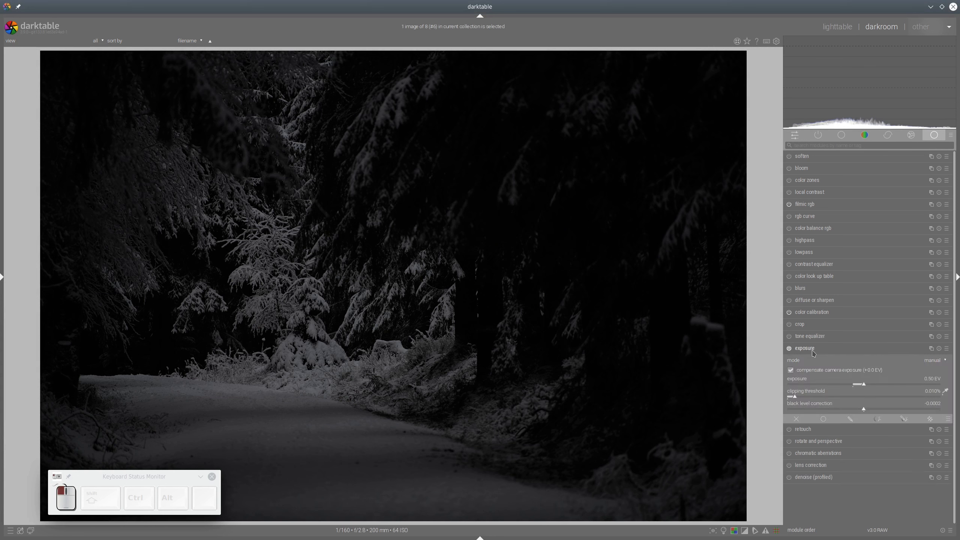
left_click(909, 385)
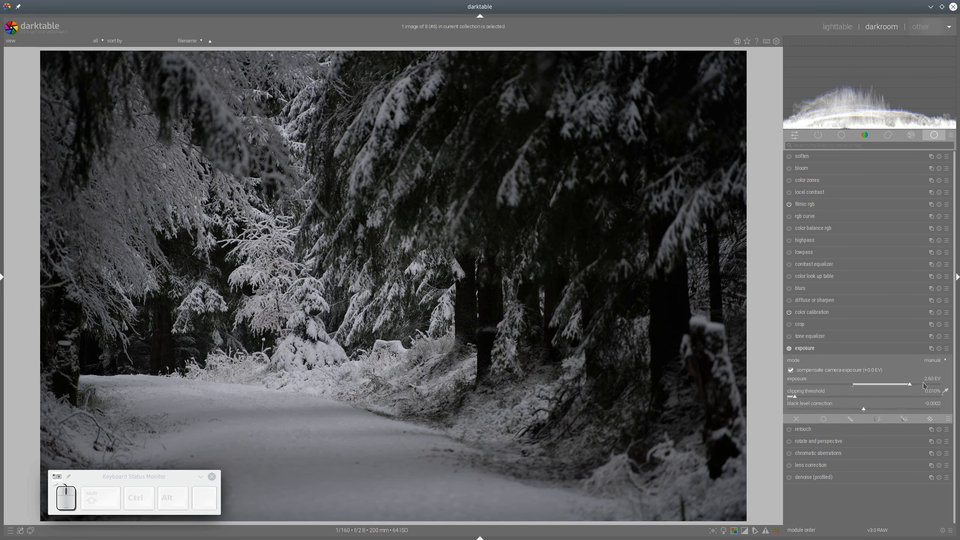
left_click(925, 385)
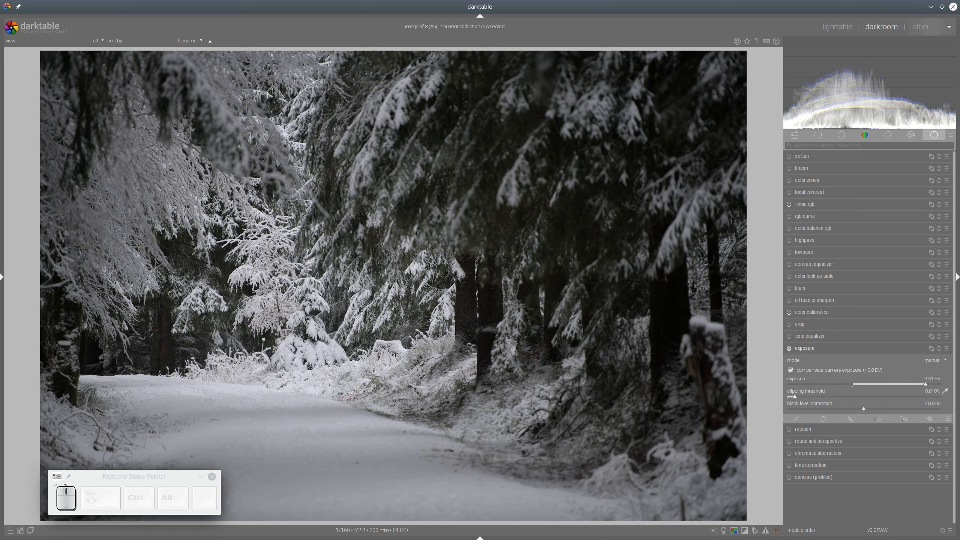
- Reduce the look contrast in filmic rgb to about 0.85
left_click(813, 206)
left_click(866, 261)
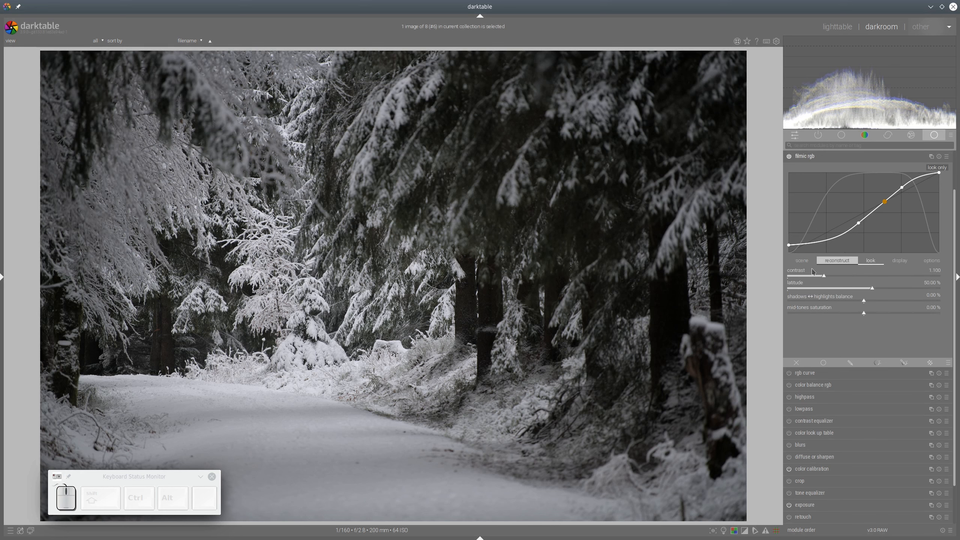
left_click(810, 277)
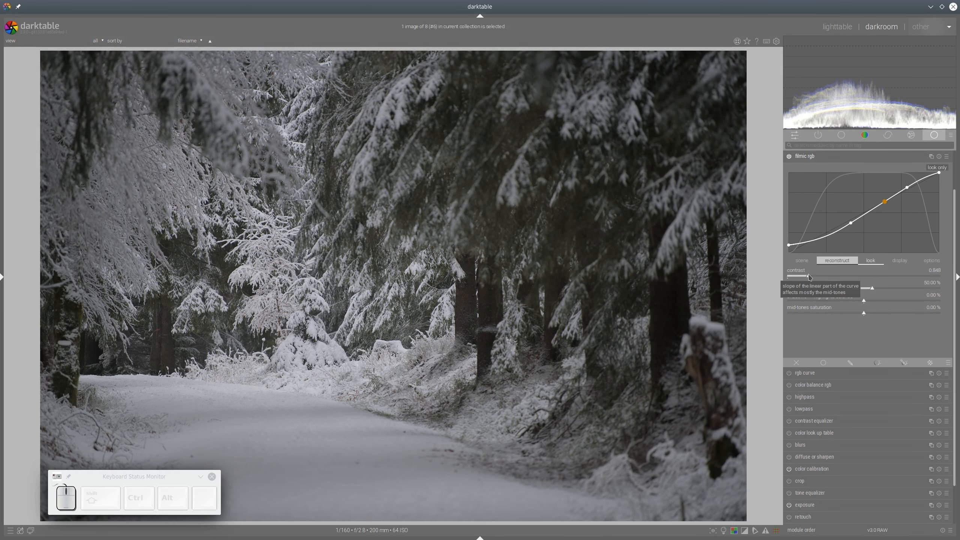
left_click(816, 158)
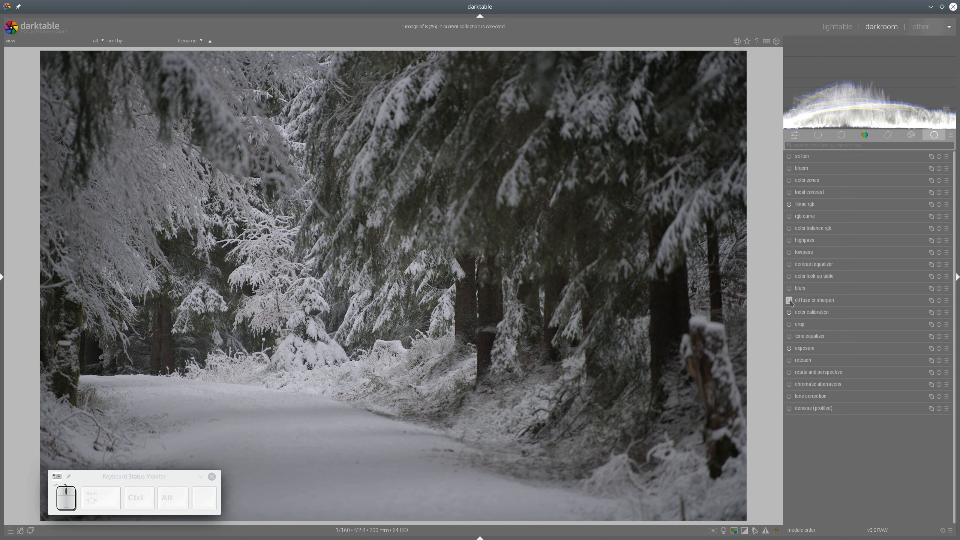
- Apply the diffuse or sharpen preset with +50% speeds for all four orders and raise its iterations to 5
left_click(809, 303)
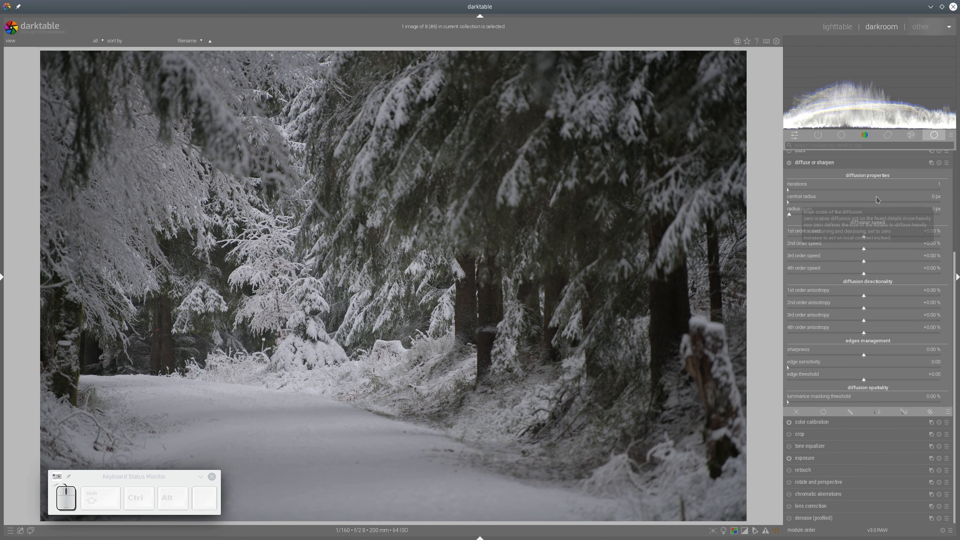
left_click(947, 164)
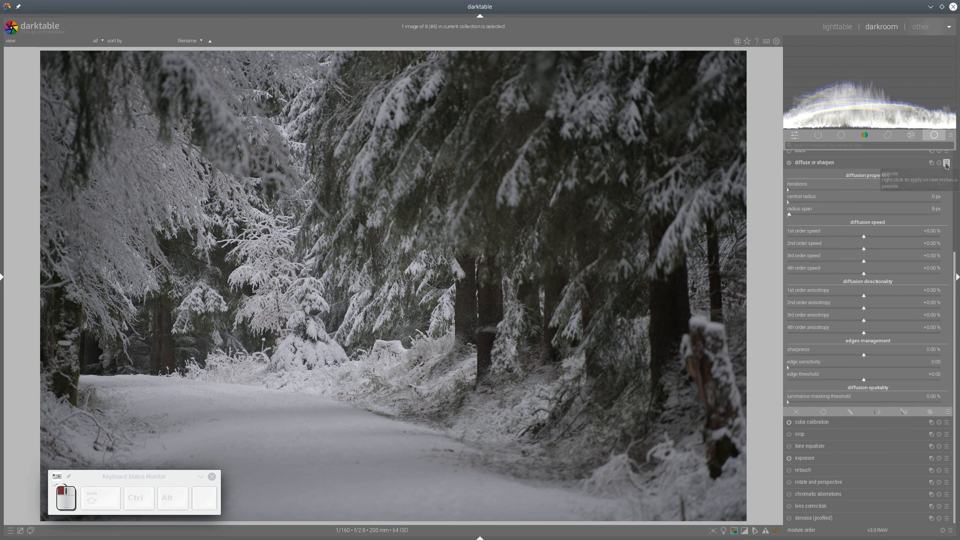
left_click(881, 185)
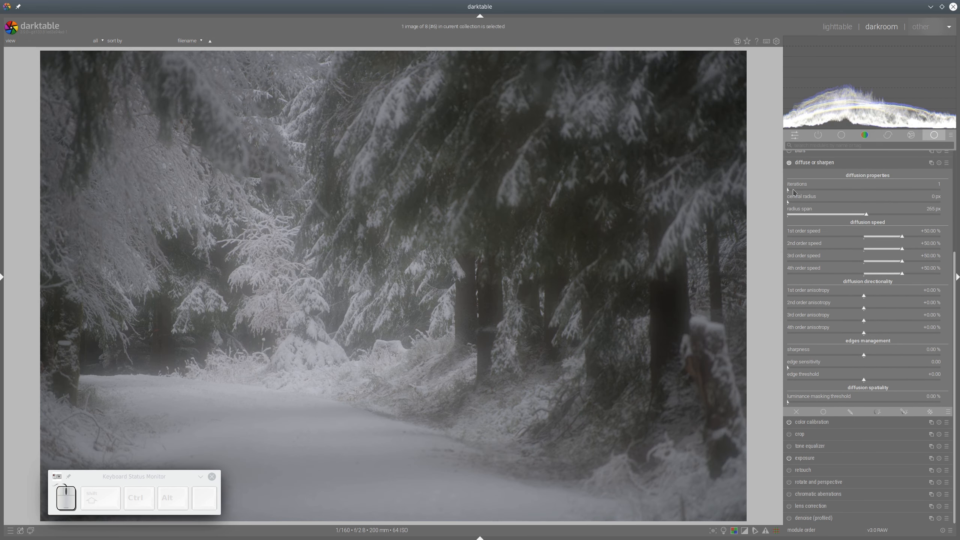
scroll(794, 193, "up", 4)
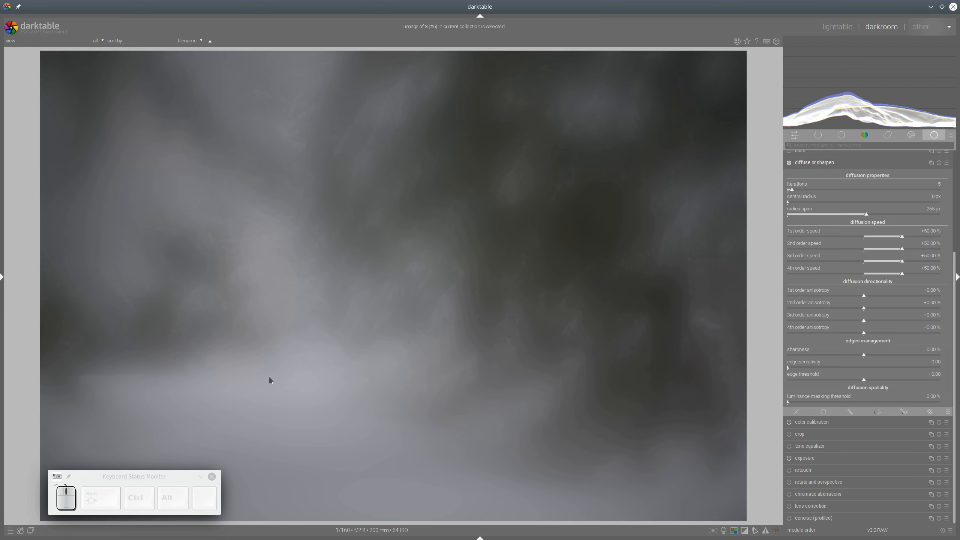
- Blend the diffuse or sharpen module uniformly over the photo in multiply mode
left_click(824, 412)
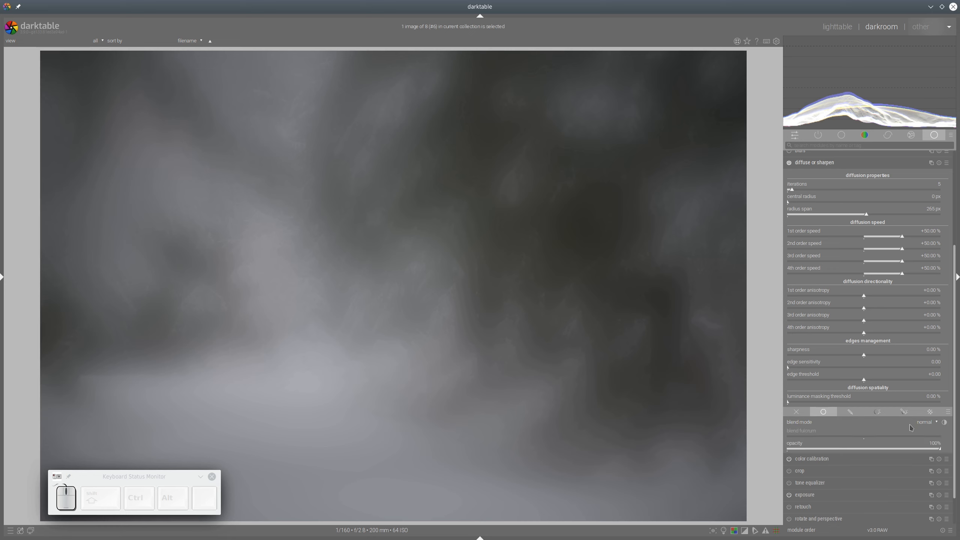
left_click(931, 426)
left_click(930, 435)
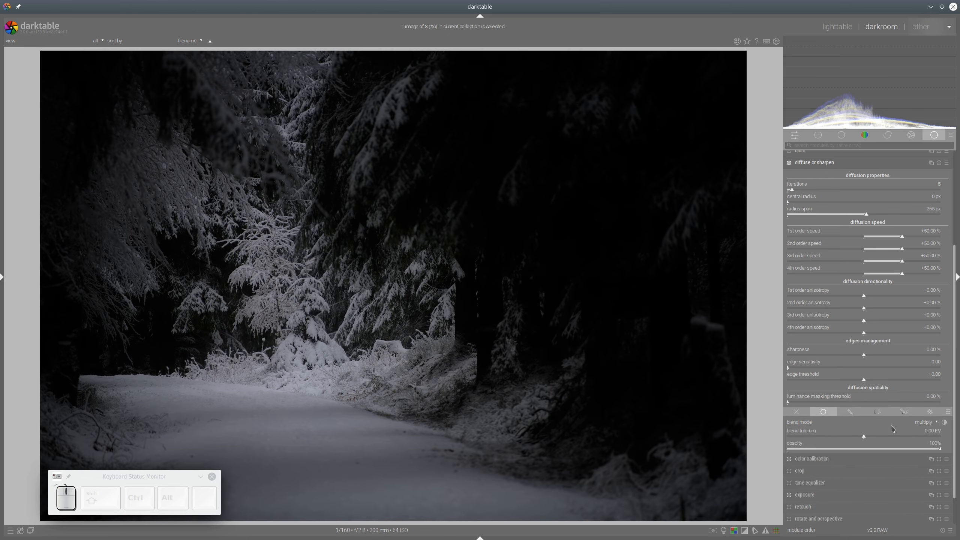
- Raise the blend fulcrum of diffuse or sharpen to about 2.61 EV, using the clipping indication to check the highlights
left_click_drag(902, 439, 928, 439)
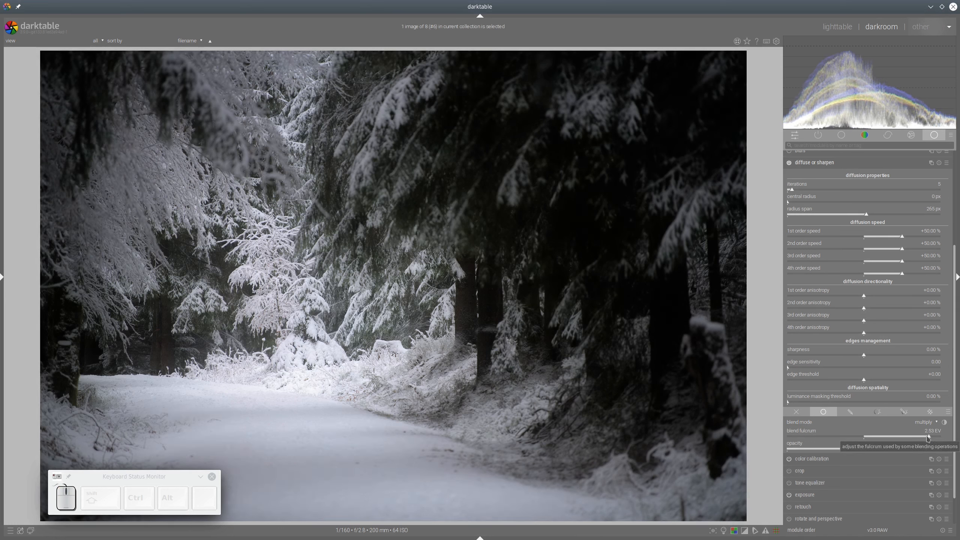
scroll(928, 438, "down", 1)
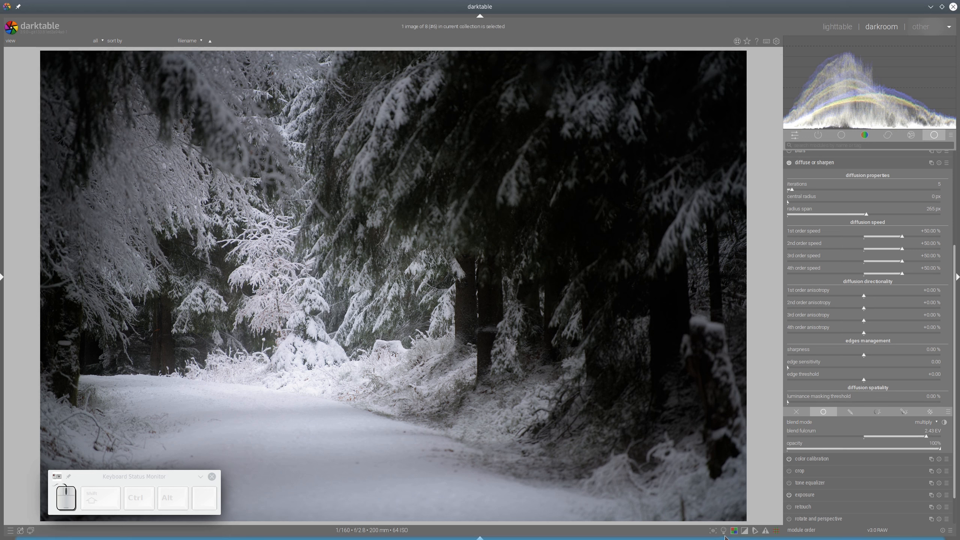
left_click(744, 530)
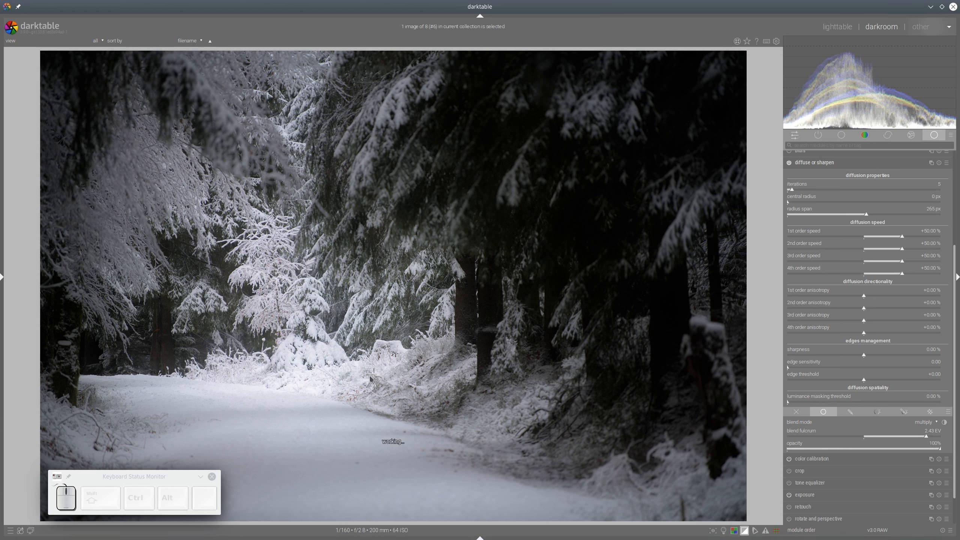
left_click(931, 438)
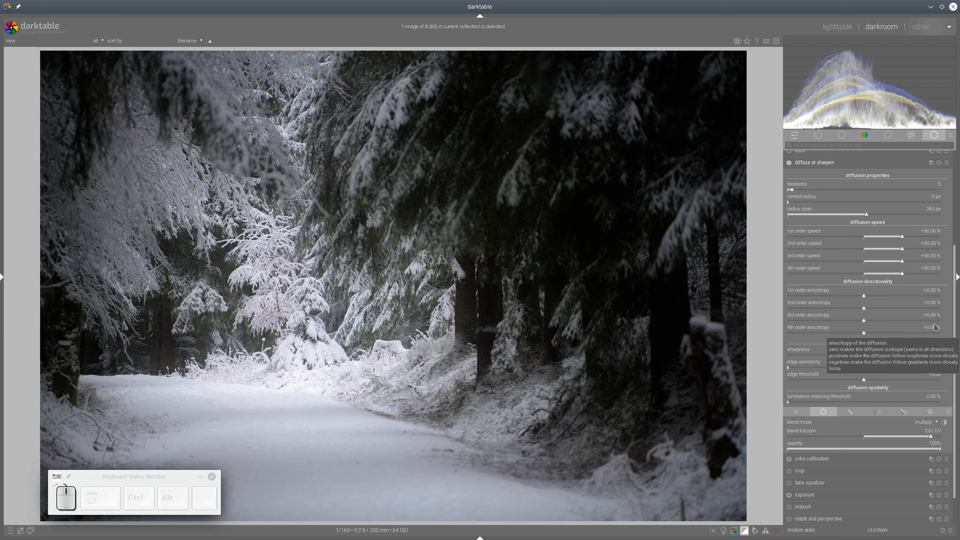
left_click(814, 162)
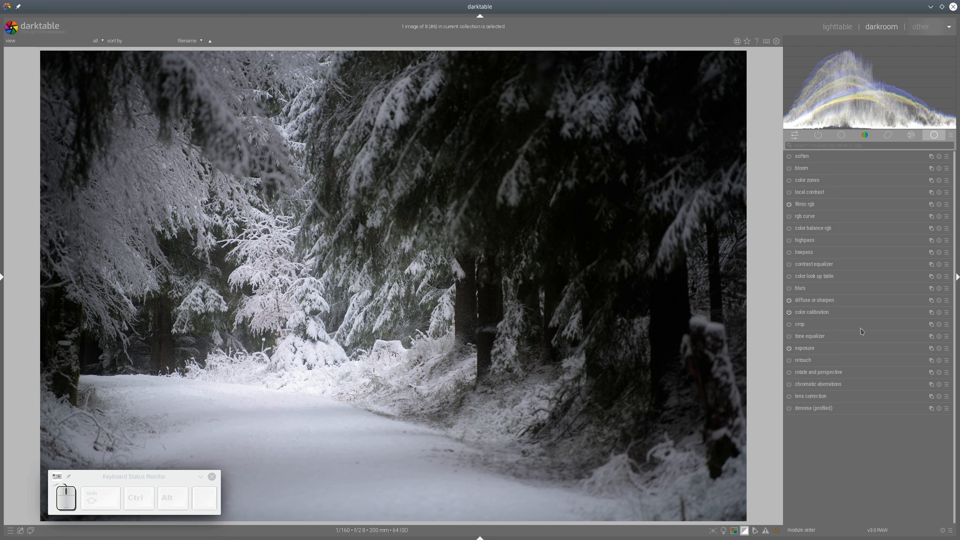
- Create a second color calibration instance and move it above diffuse or sharpen in the module order
right_click(932, 313)
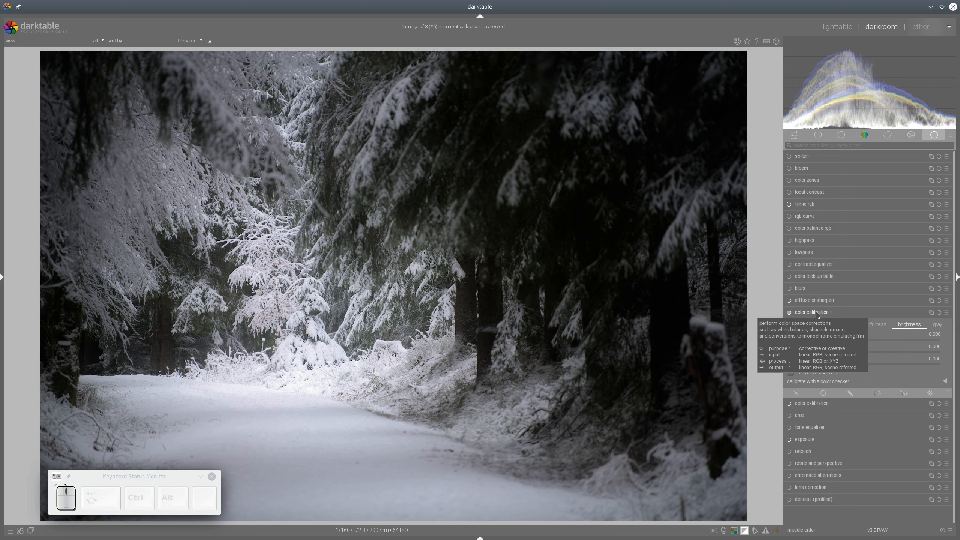
left_click_drag(818, 315, 821, 304)
left_click(828, 302)
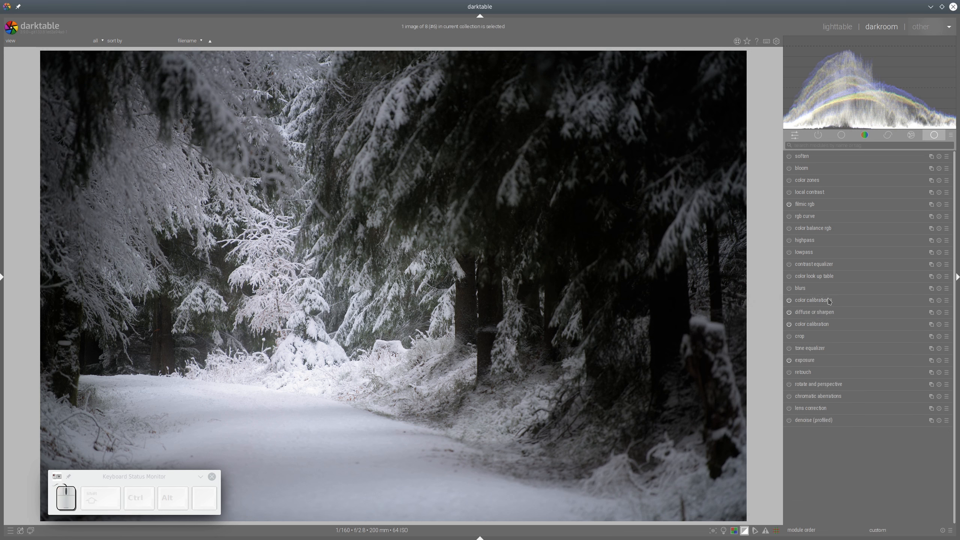
- Convert the photo to black and white with color calibration 1, setting the gray input R to about 0.79
left_click(850, 299)
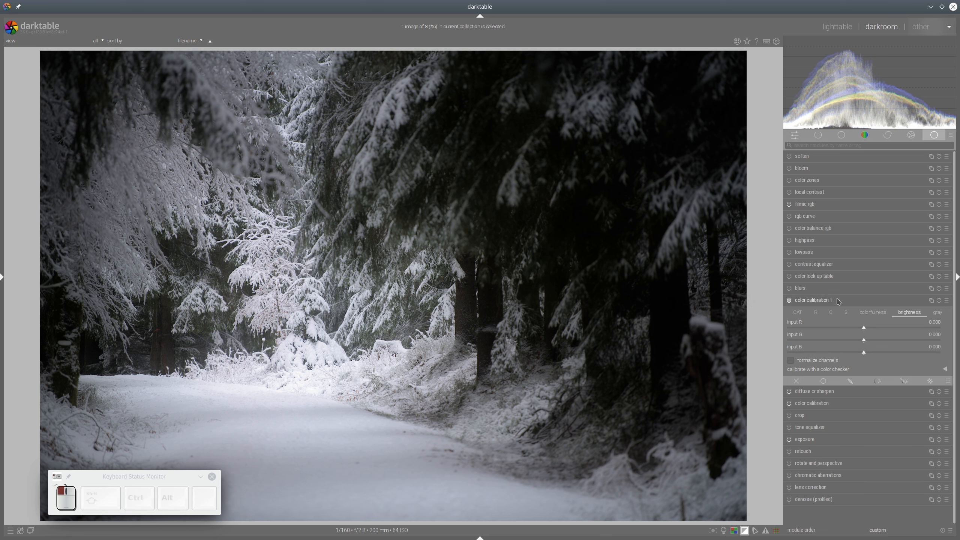
left_click(938, 313)
left_click(896, 328)
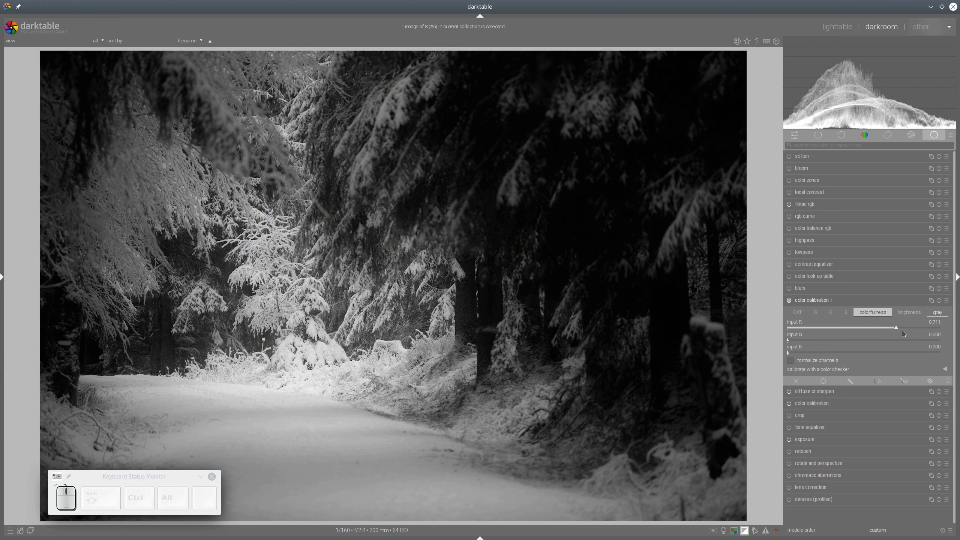
left_click(908, 329)
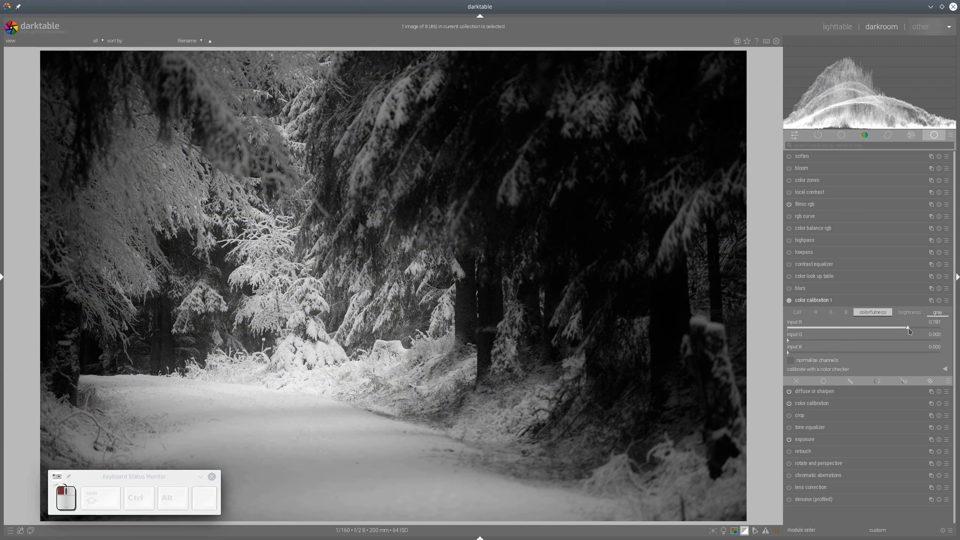
- Set the brightness inputs of color calibration 1 to about -0.247 for blue and 0.281 for red
left_click(910, 313)
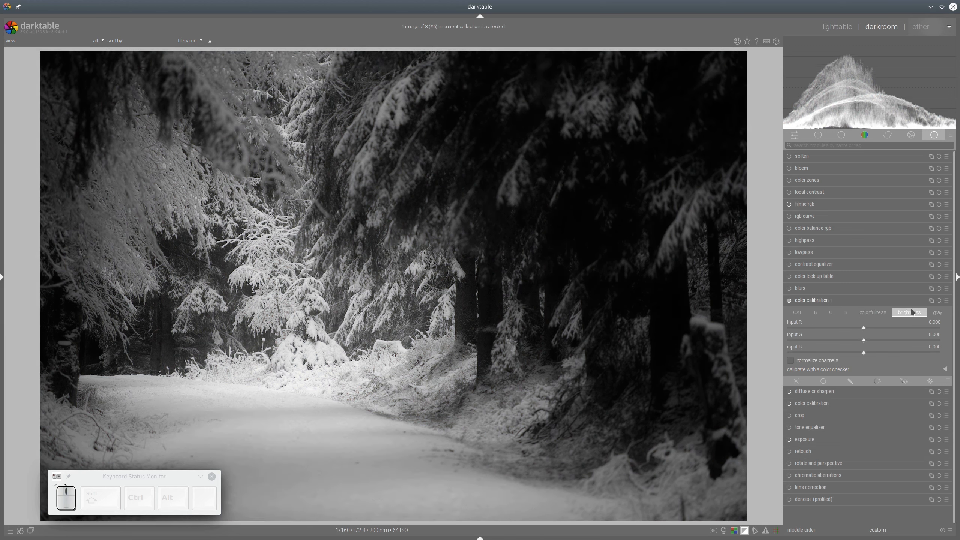
left_click(843, 351)
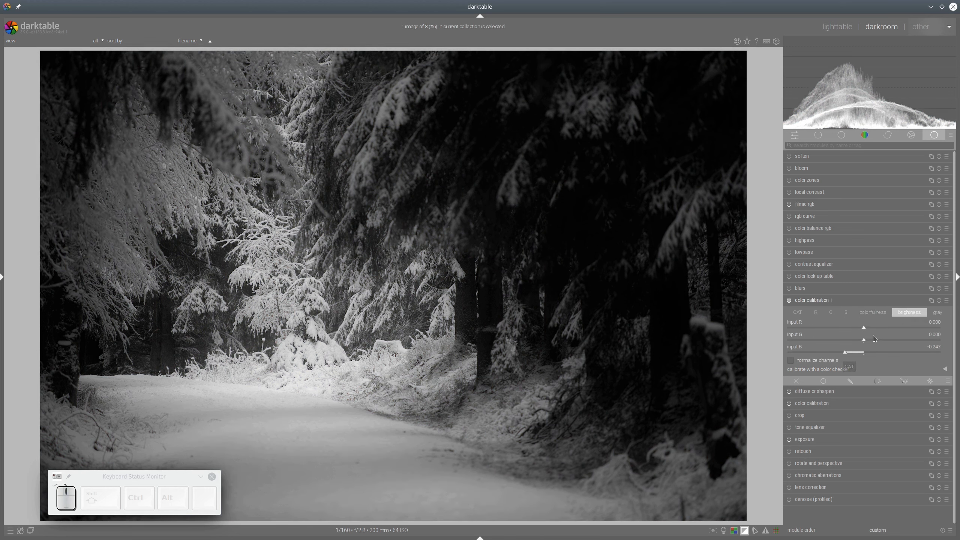
left_click(886, 329)
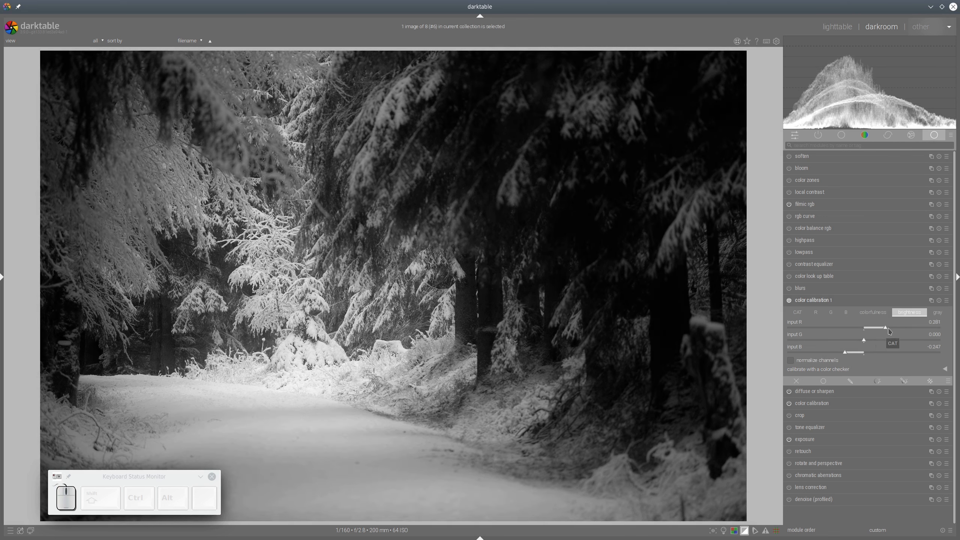
left_click(843, 299)
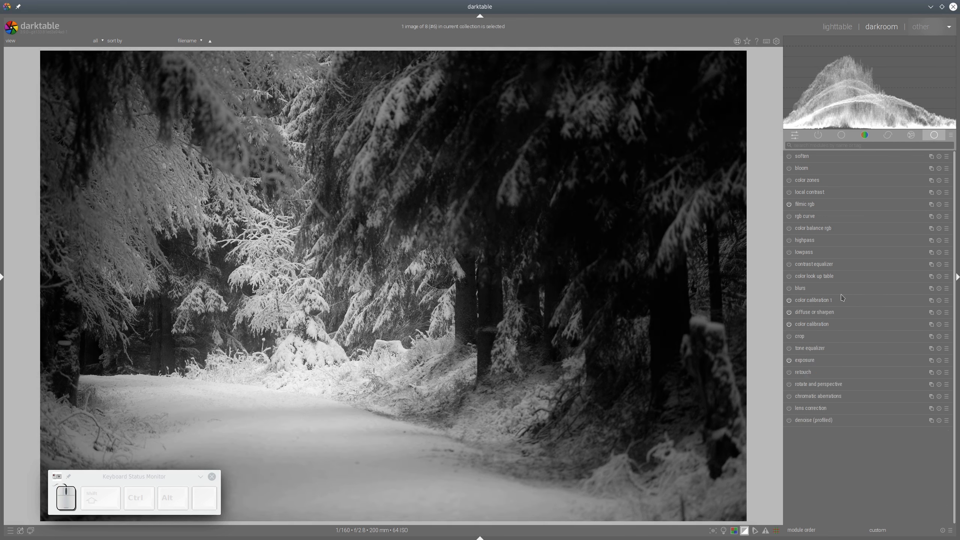
- Compare the photo with color calibration 1 off and on, and reopen the module's settings
left_click(789, 300)
left_click(789, 301)
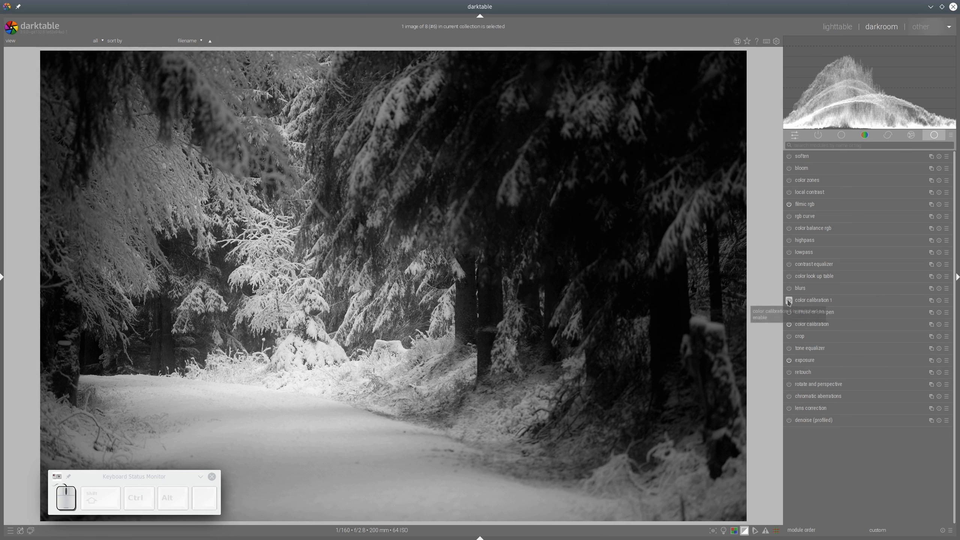
left_click(810, 302)
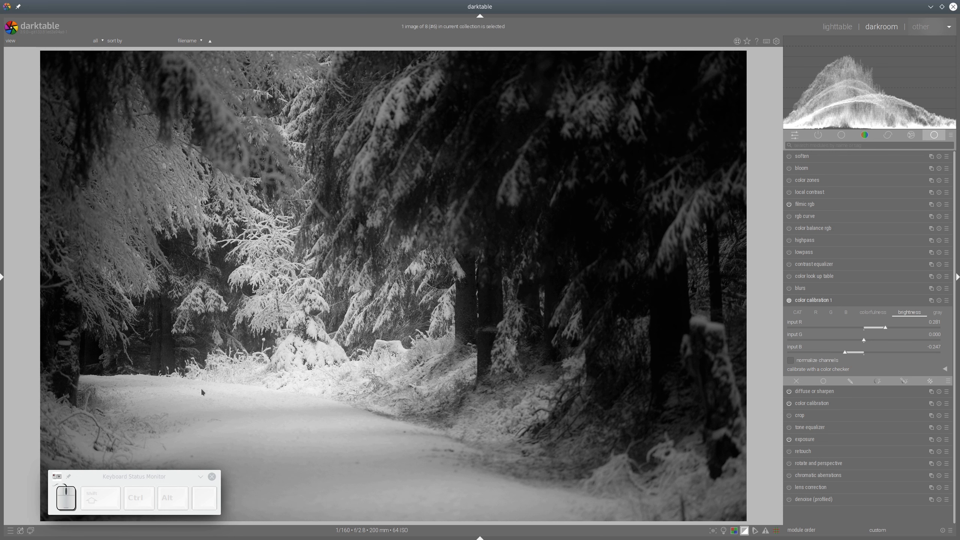
mouse_move(201, 387)
left_mouse_down()
mouse_move(226, 232)
mouse_move(382, 268)
mouse_move(465, 476)
mouse_move(312, 485)
mouse_move(183, 369)
left_mouse_up()
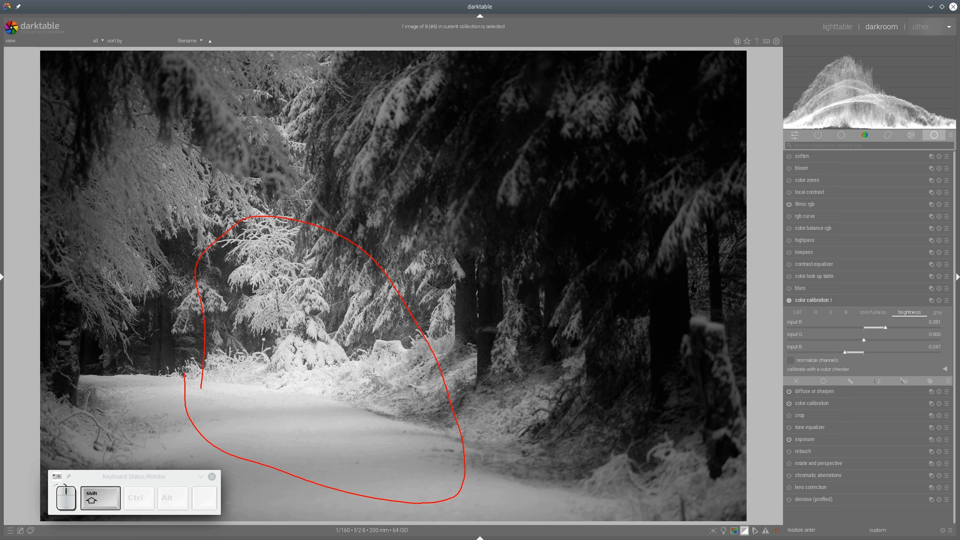
key("Escape")
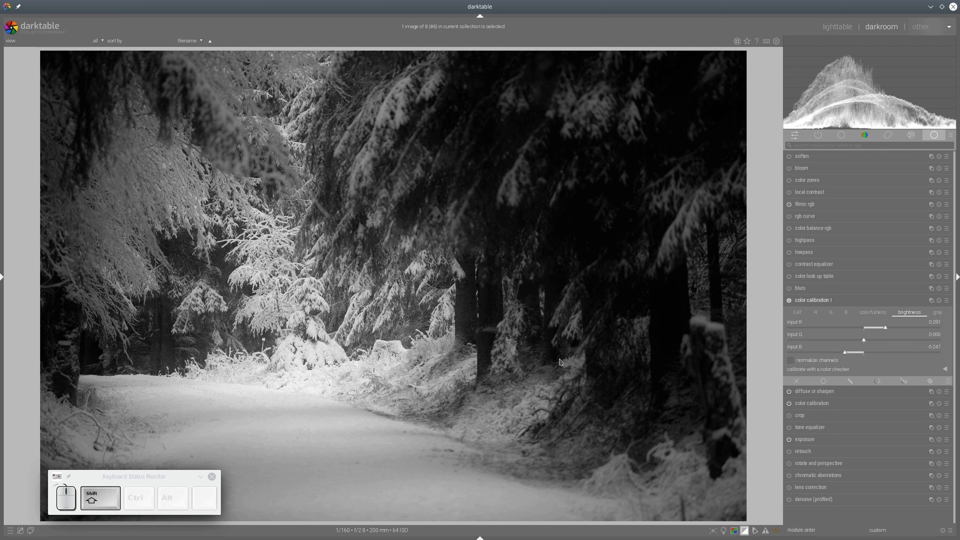
- Create a second exposure instance and enable a combined drawn and parametric mask on it
left_click(828, 302)
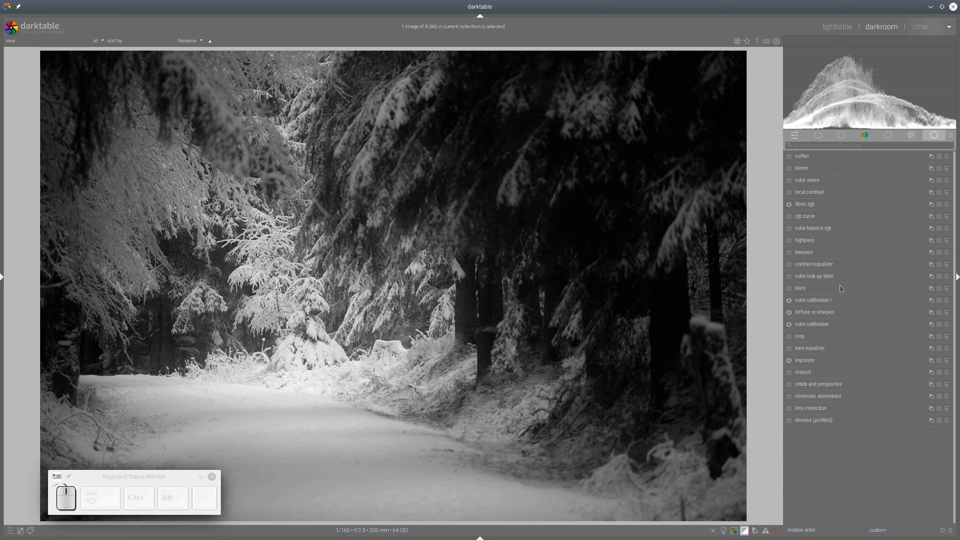
left_click(931, 360)
left_click(907, 370)
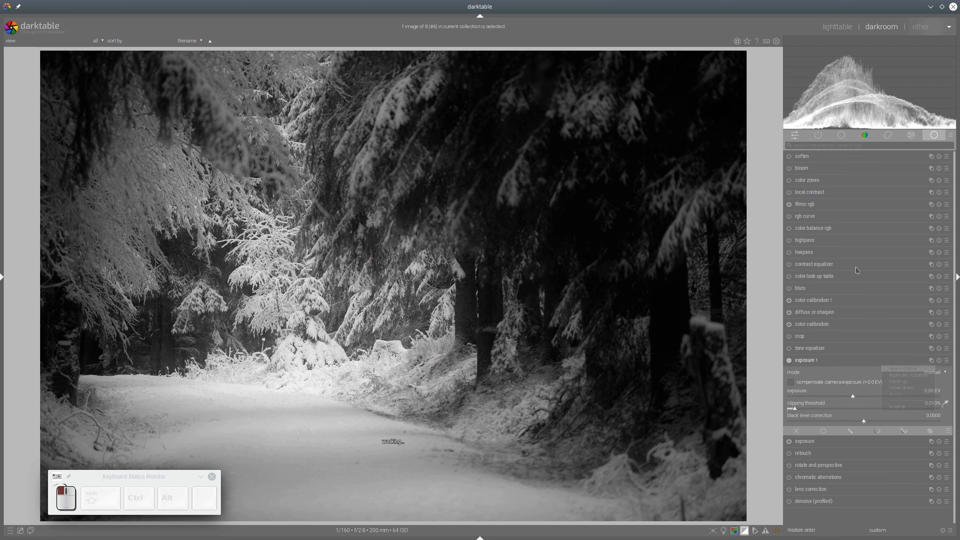
left_click(905, 432)
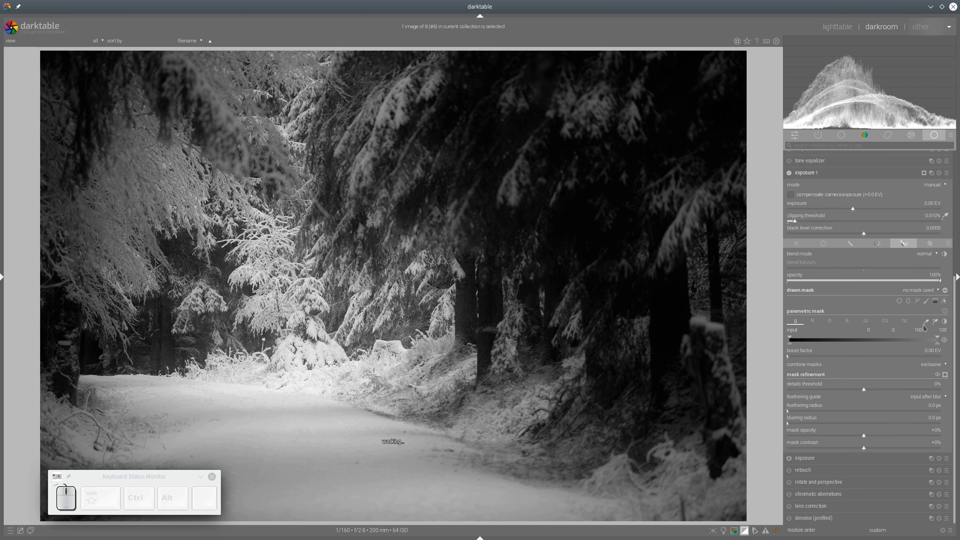
- Draw a four-node path mask for exposure 1 around the bright snowy tree and the lit stretch of road
left_click(918, 301)
left_click(197, 329)
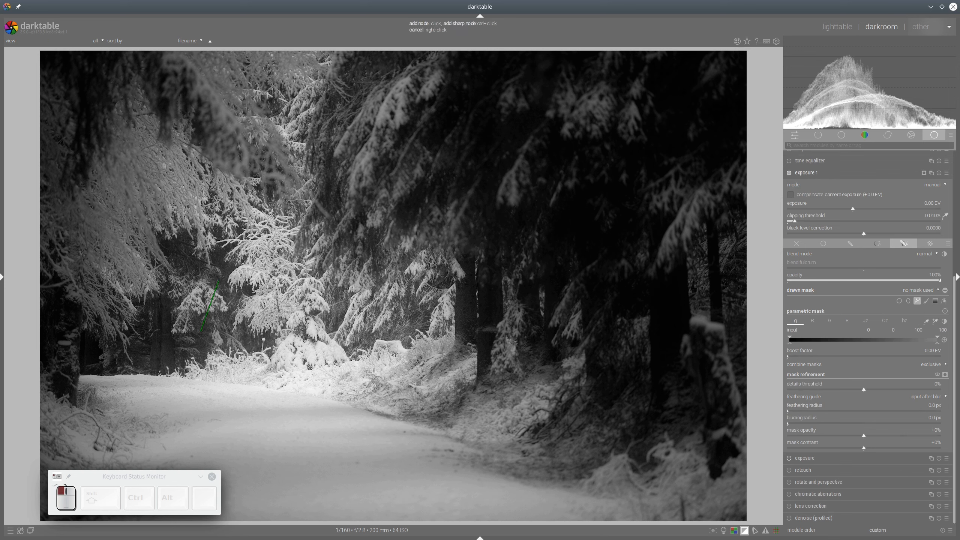
left_click(243, 193)
left_click(537, 464)
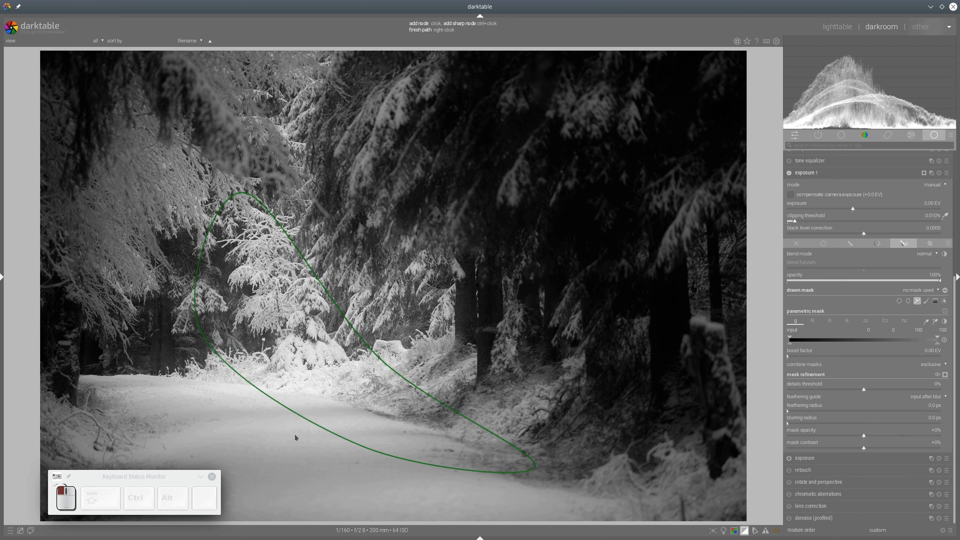
left_click(213, 407)
right_click(213, 406)
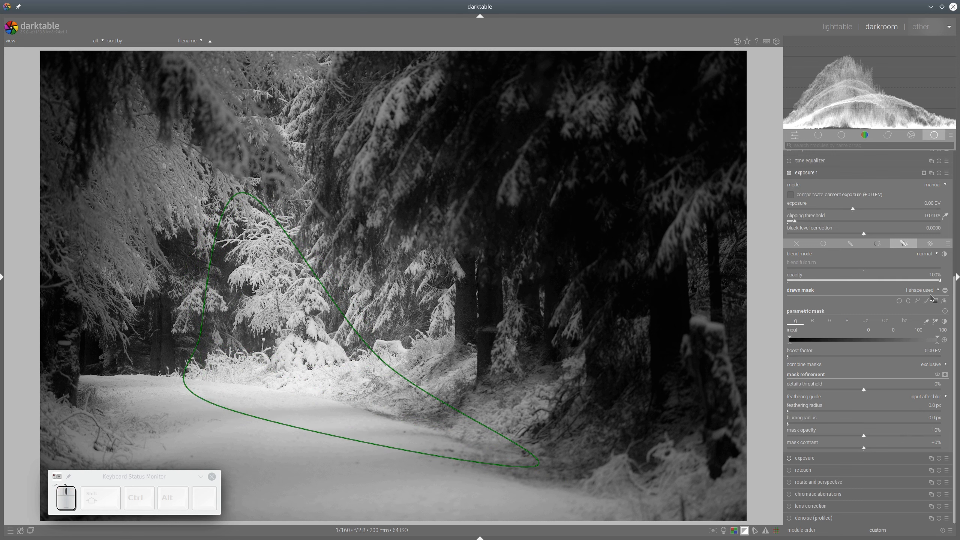
- Darken the area outside the path to about -0.69 EV, with the drawn mask inverted and its feathering radius about 59.6 px
left_click(945, 374)
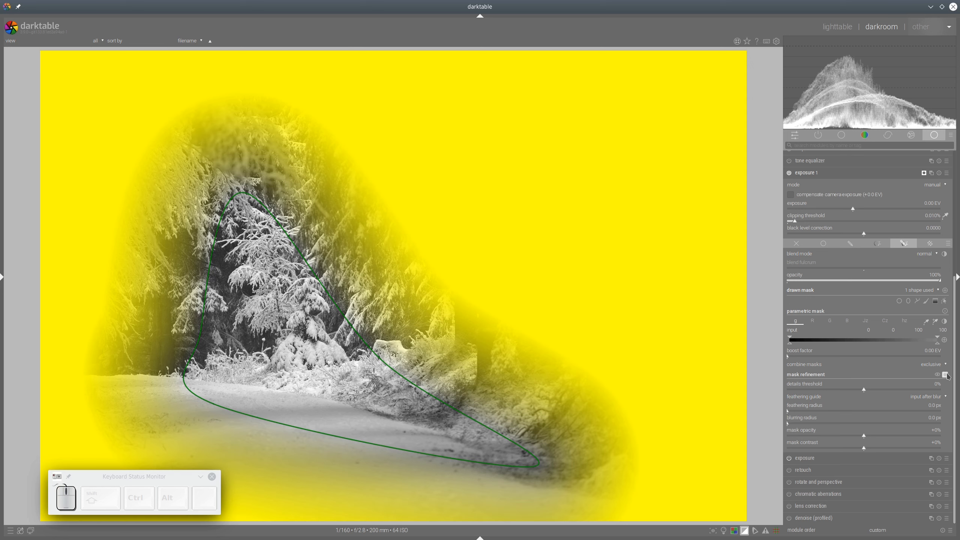
left_click(824, 411)
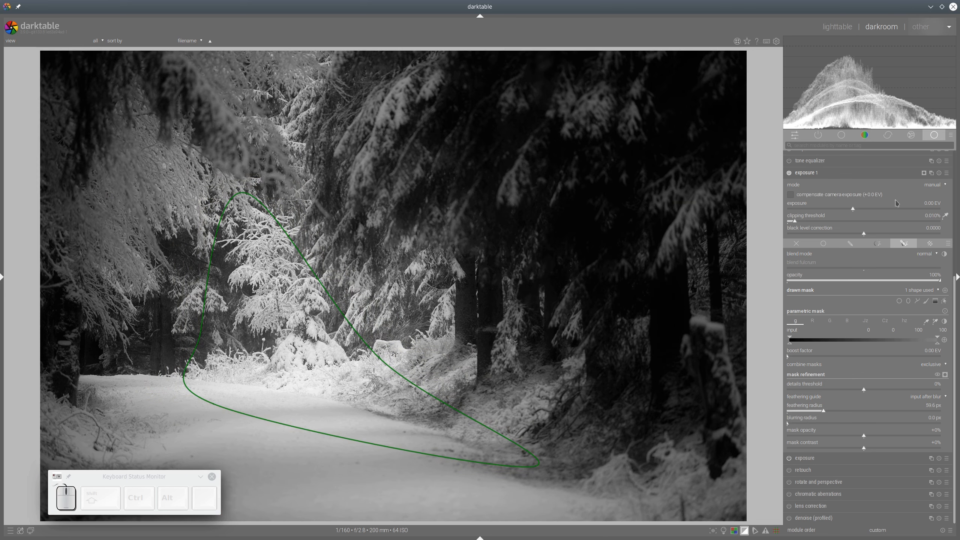
left_click(840, 209)
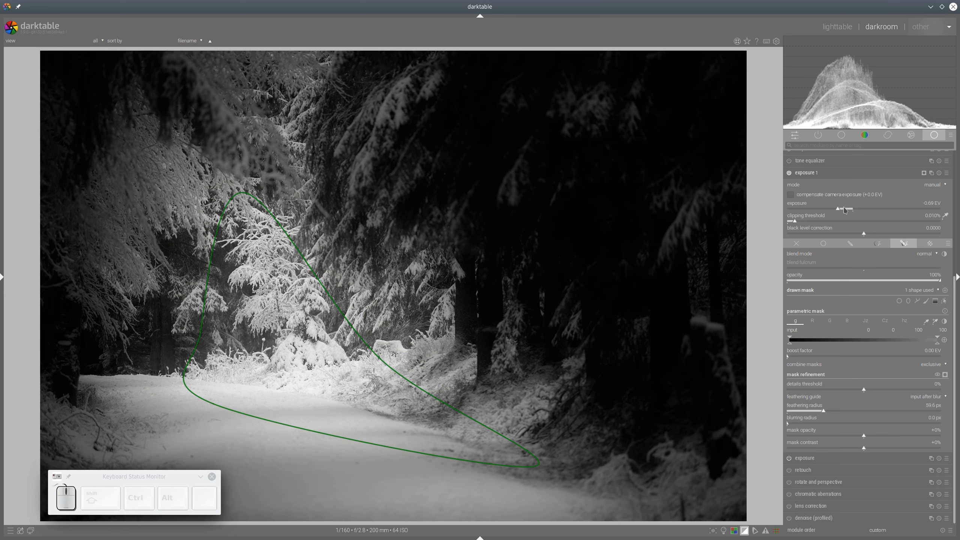
left_click(804, 174)
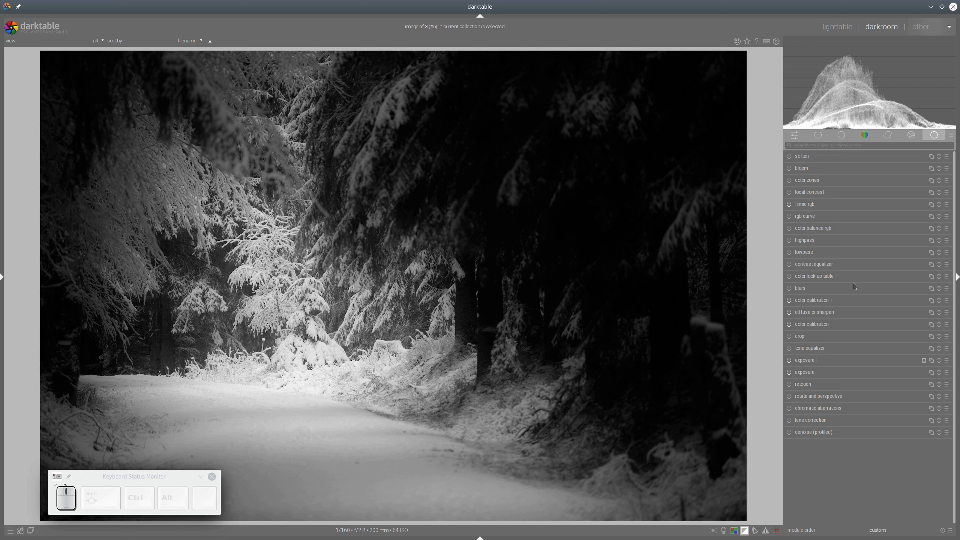
- Create a second diffuse or sharpen instance and move it above color calibration 1 in the module order
right_click(932, 313)
left_click(843, 158)
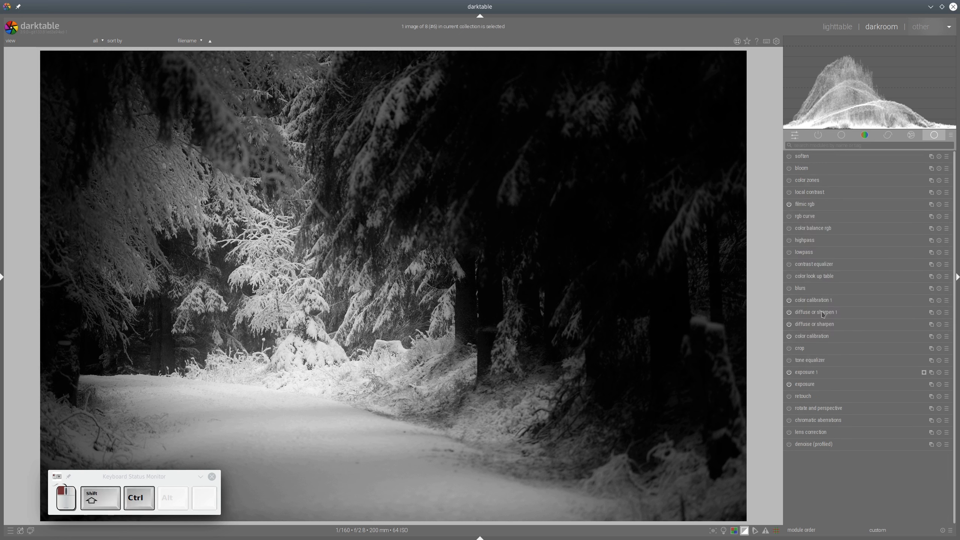
left_click_drag(823, 314, 824, 305)
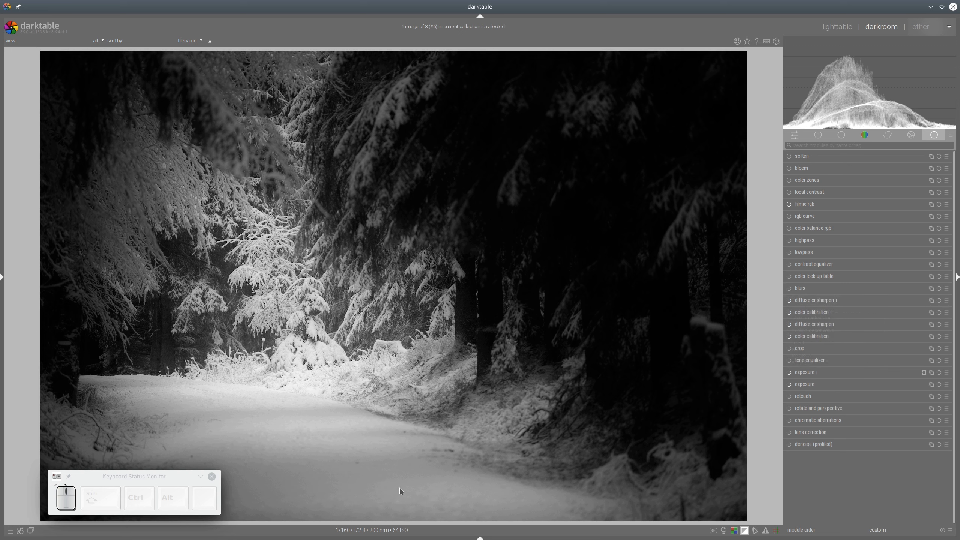
- Enable a drawn and parametric mask on diffuse or sharpen 1 and reuse the shapes of exposure 1
left_click(836, 304)
left_click(904, 405)
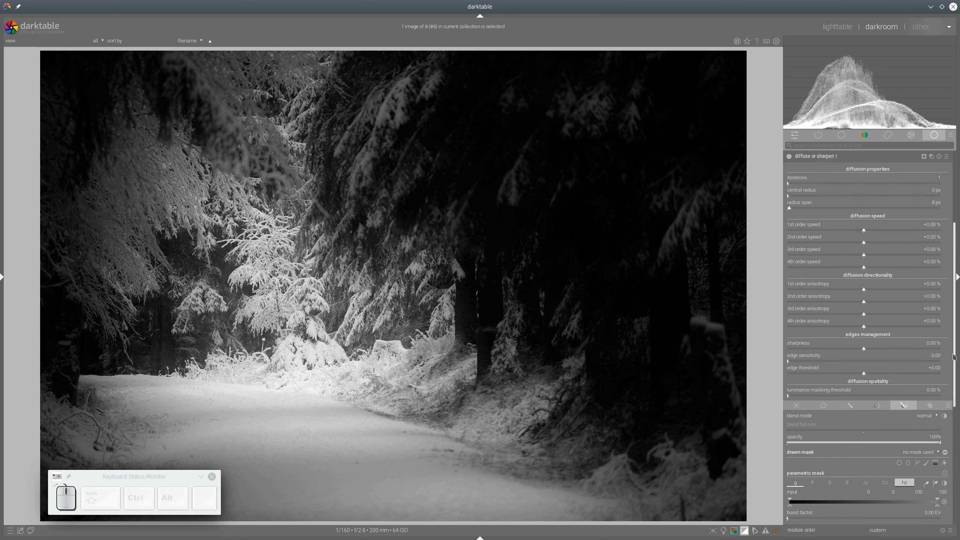
scroll(954, 357, "down", 5)
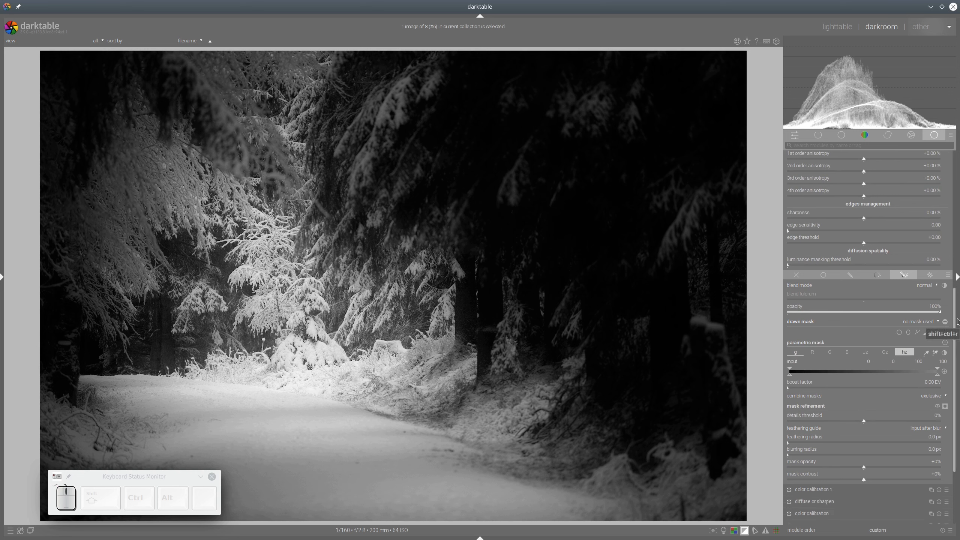
left_click(931, 324)
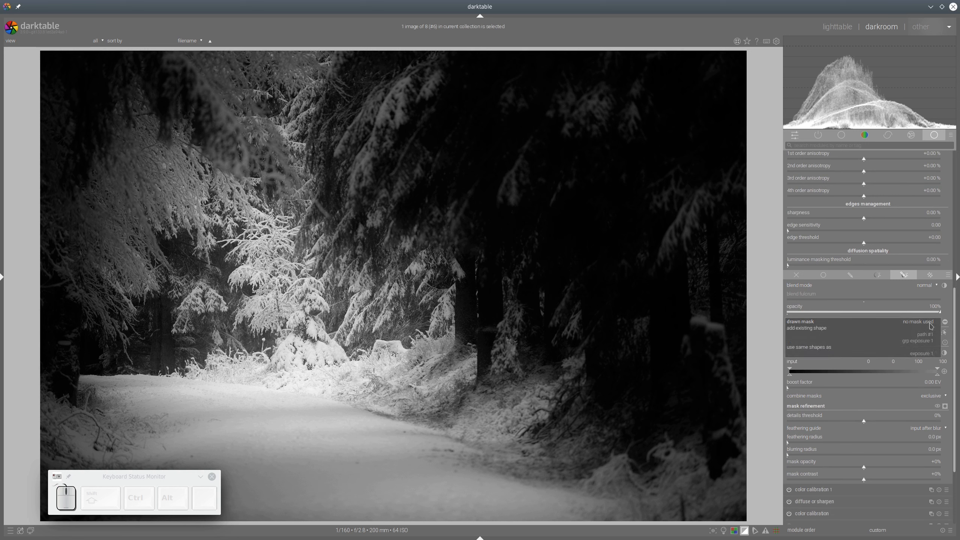
left_click(923, 354)
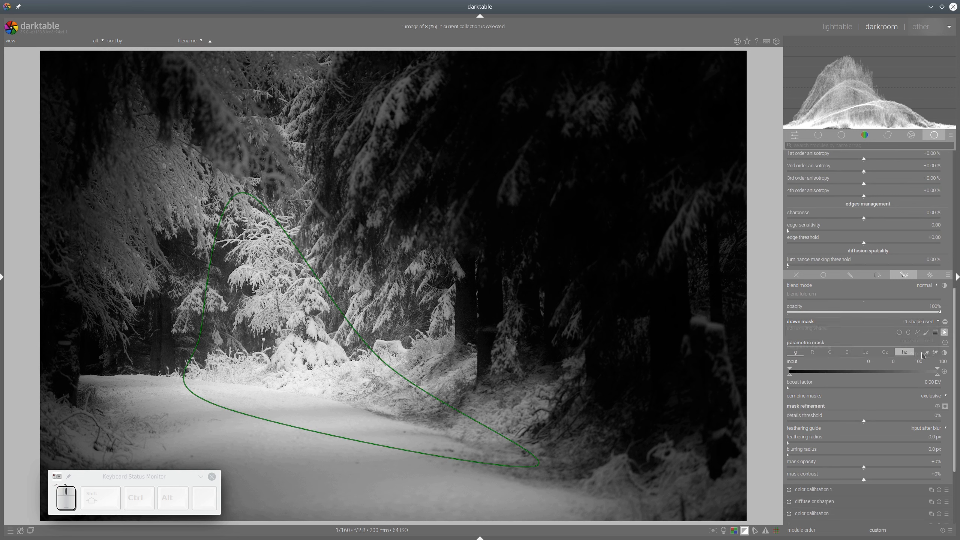
left_click(944, 333)
- Apply the add local contrast preset to diffuse or sharpen 1
scroll(909, 279, "up", 10)
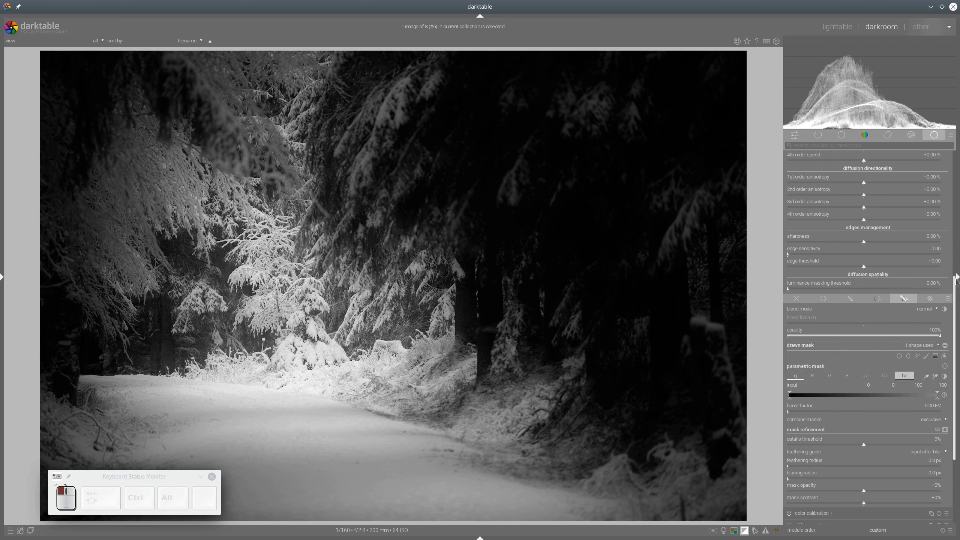
left_click(947, 284)
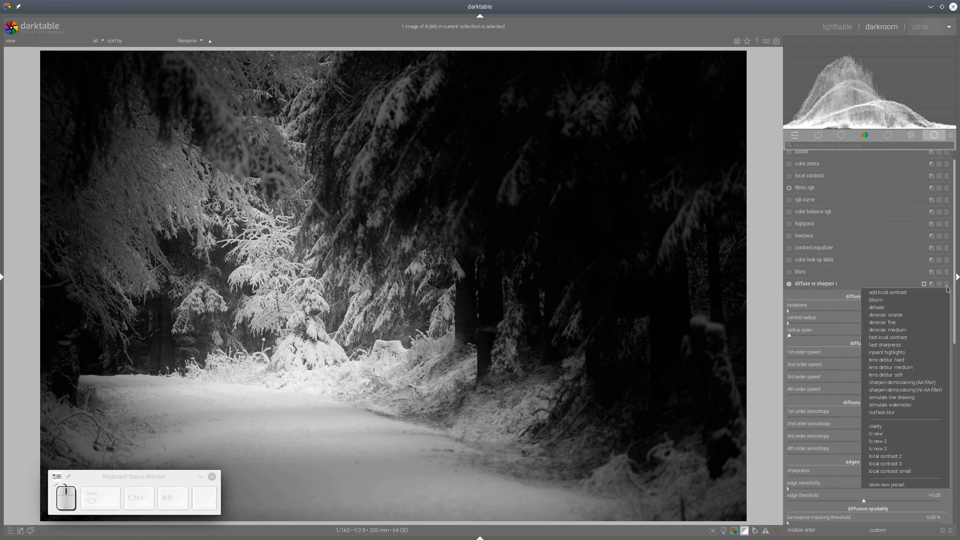
left_click(887, 296)
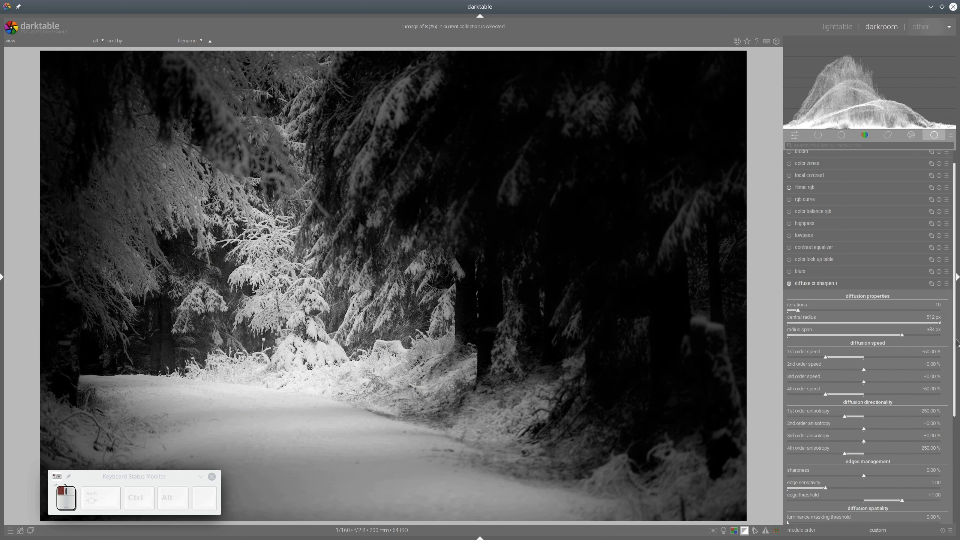
- Restrict diffuse or sharpen 1 with a drawn and parametric mask using the existing shape path #1, and hide its outline
scroll(951, 341, "down", 5)
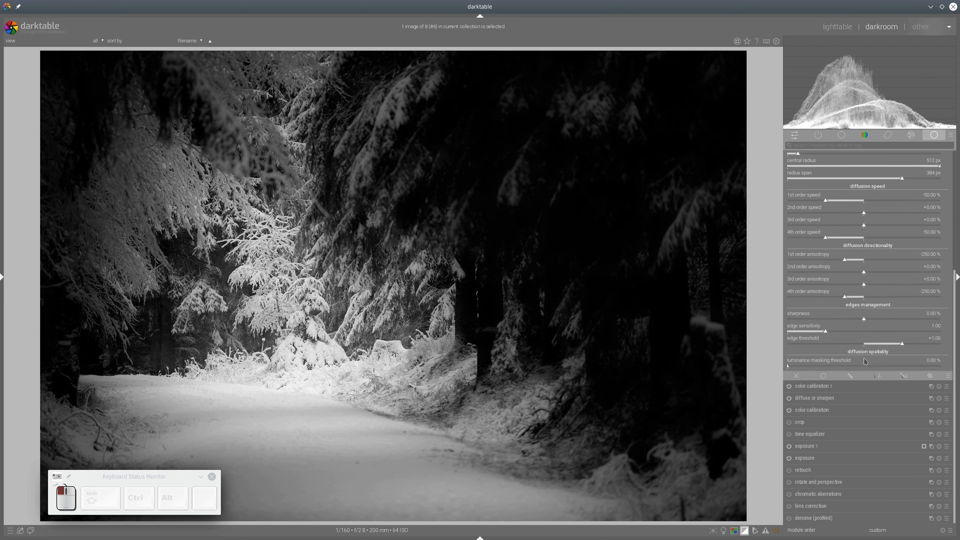
left_click(905, 379)
left_click(931, 423)
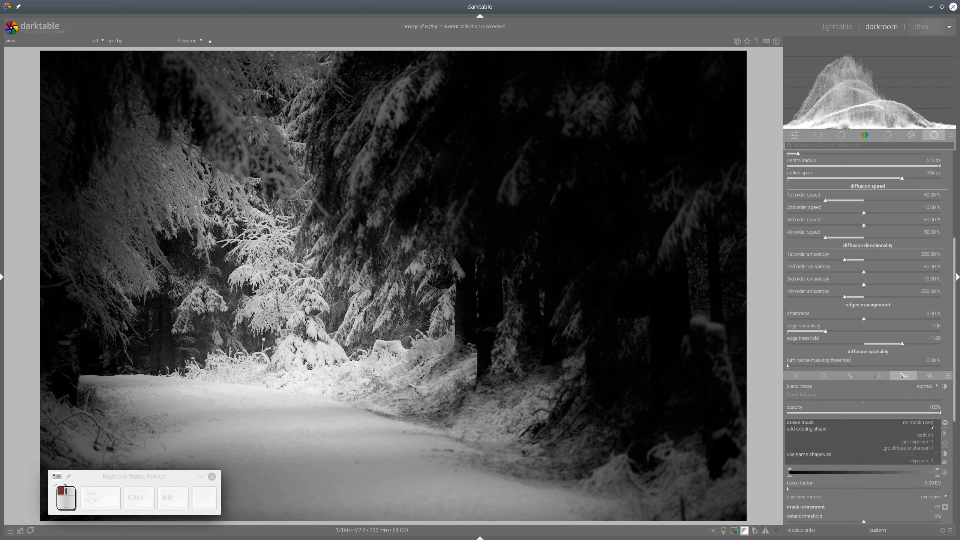
left_click(926, 435)
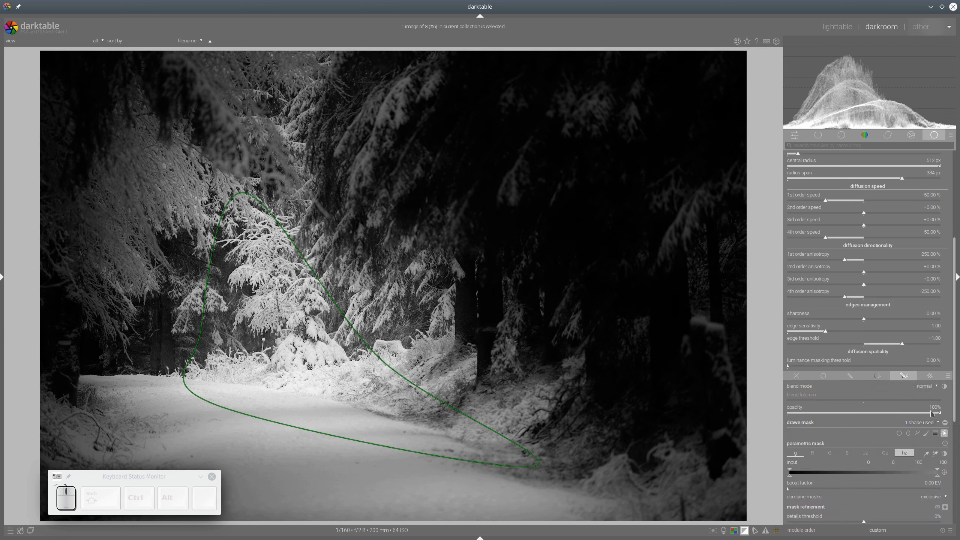
left_click(944, 434)
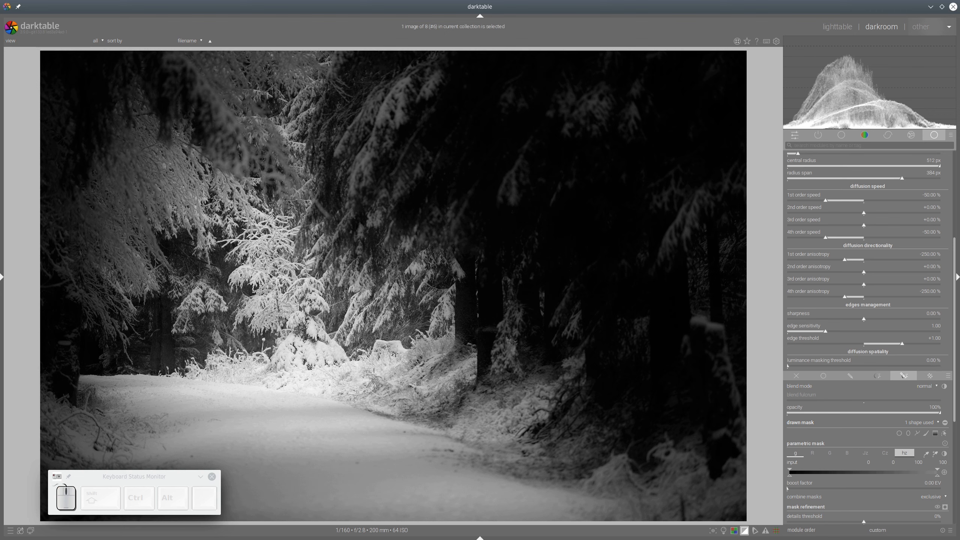
- Examine the snowy tree up close with diffuse or sharpen 1 switched off and on
middle_click(274, 335)
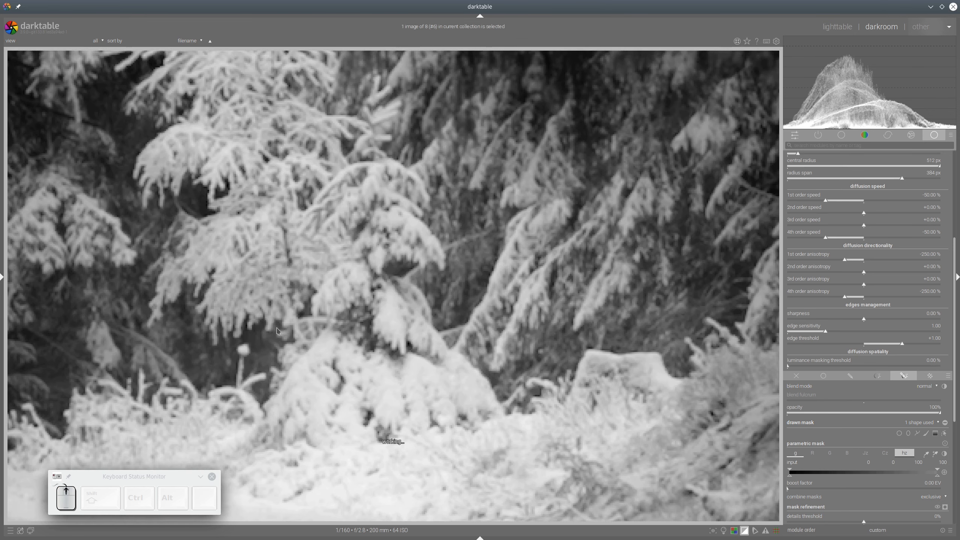
scroll(811, 292, "up", 5)
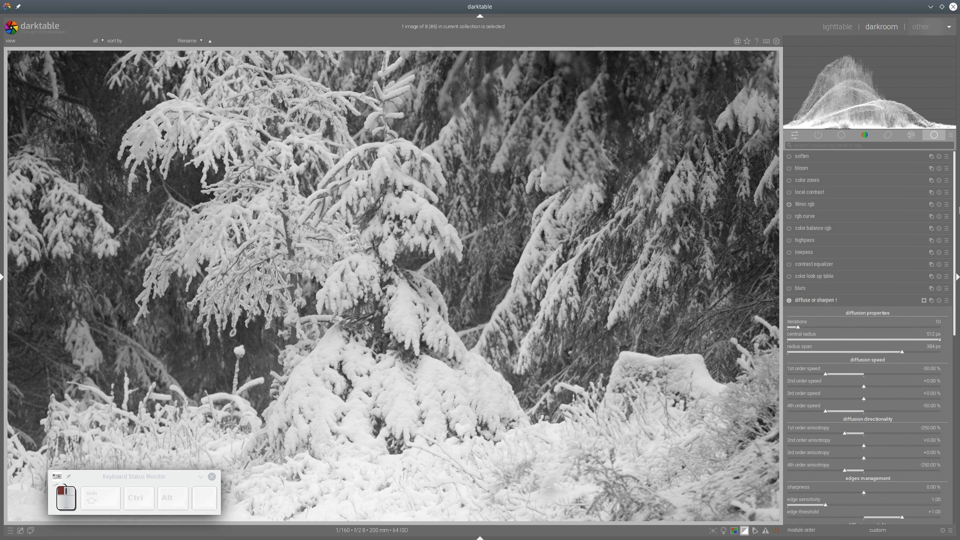
left_click(789, 300)
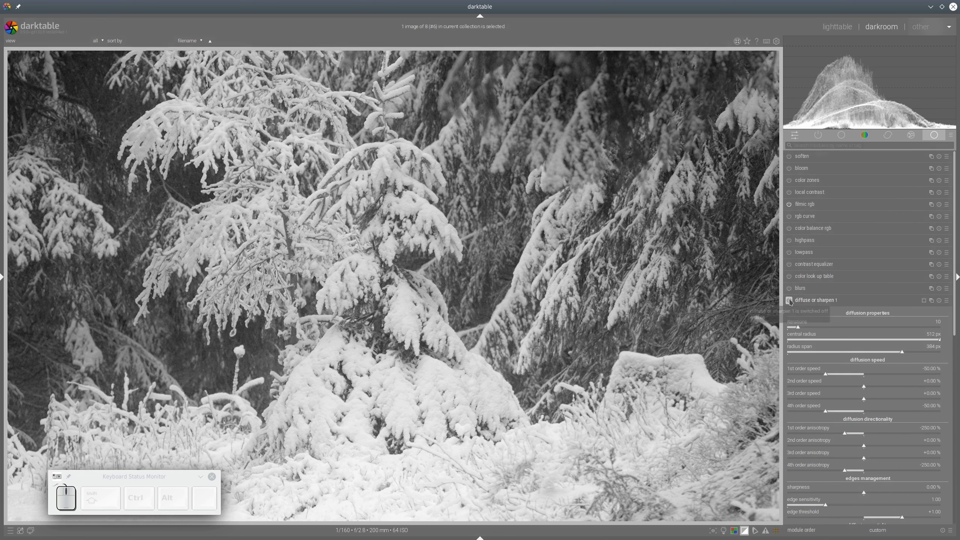
left_click(789, 301)
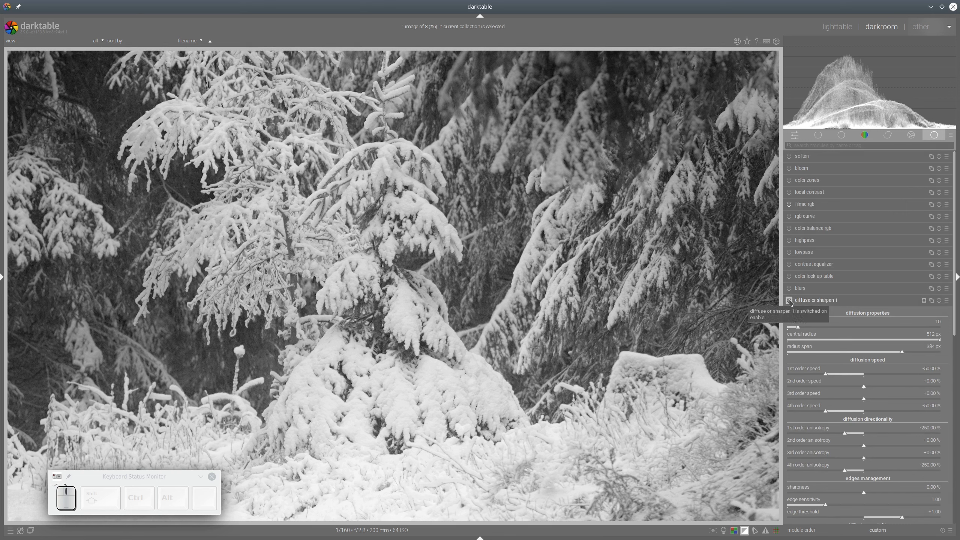
left_click(789, 302)
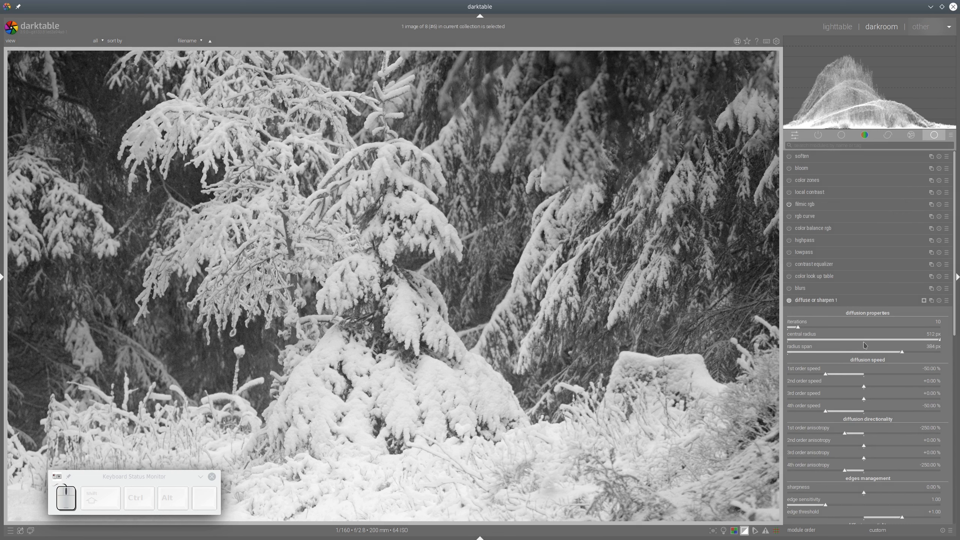
- Set the central radius of diffuse or sharpen 1 to about 292 px and exclude the darkest tones from g input 8.2 down
left_click(898, 338)
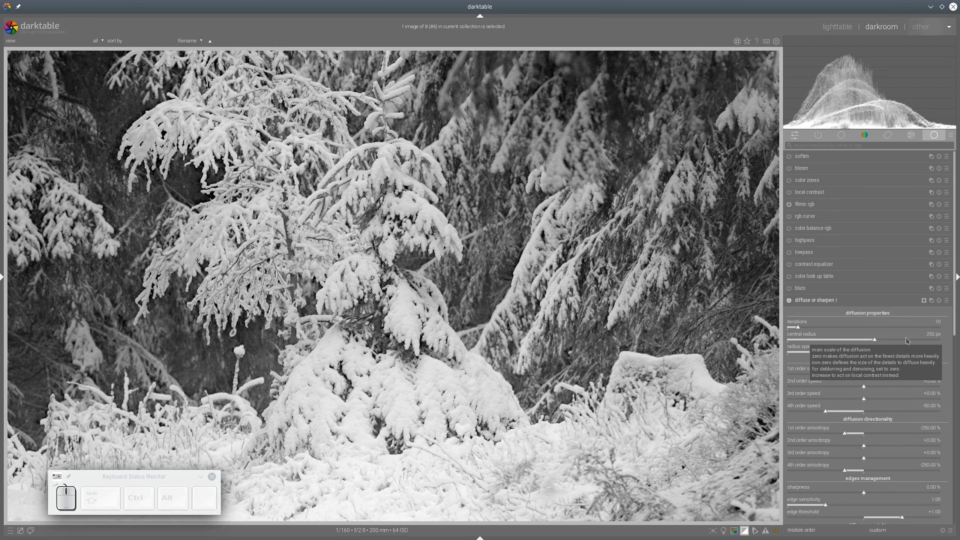
left_click(789, 301)
left_click(789, 301)
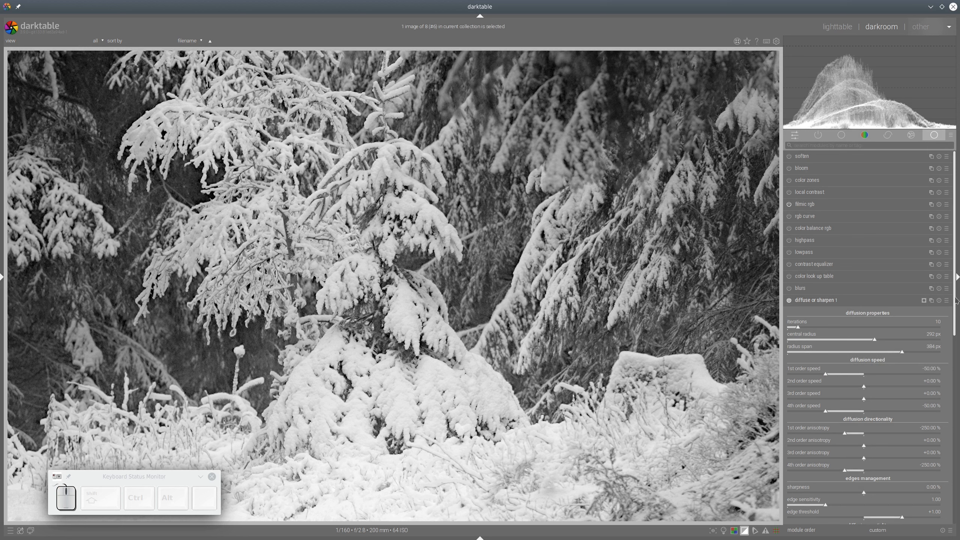
scroll(959, 402, "down", 6)
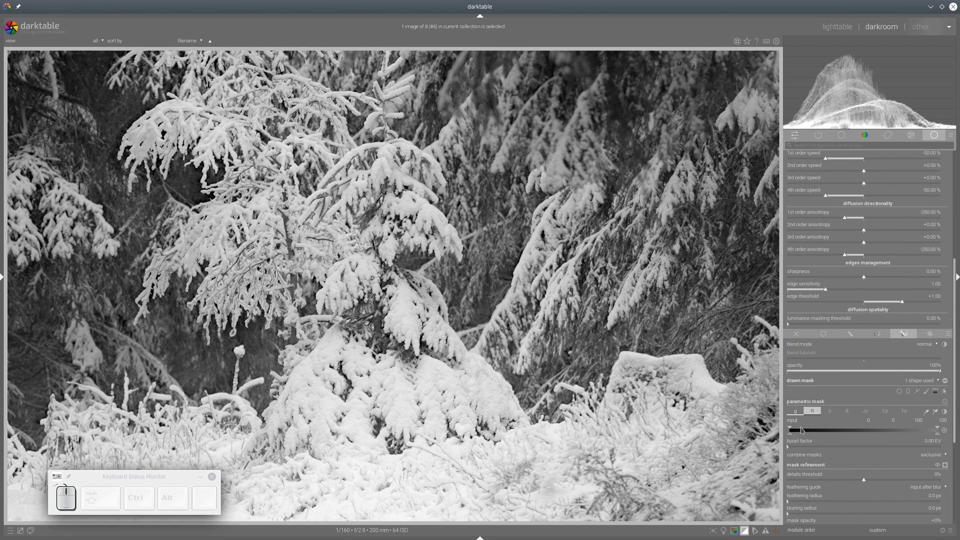
left_click_drag(803, 431, 802, 430)
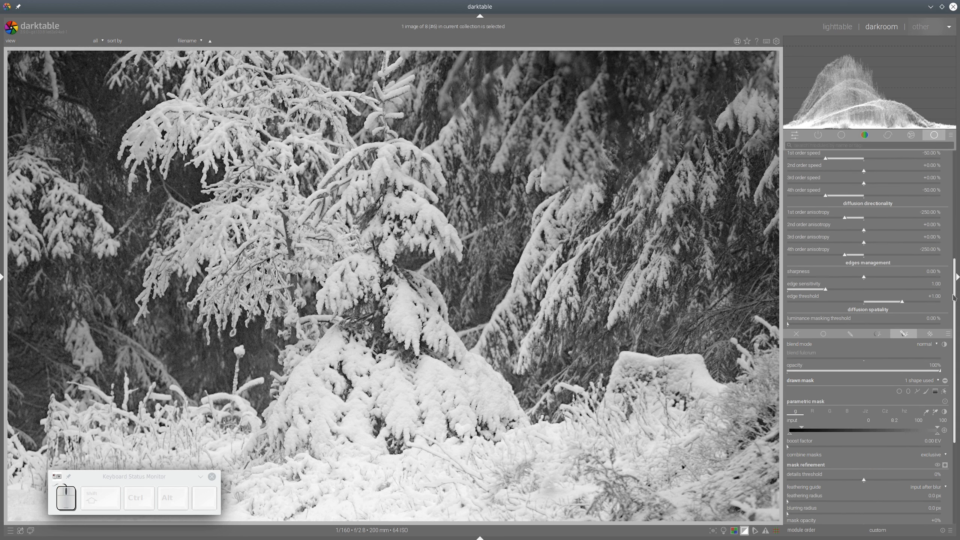
- Compare the close-up with diffuse or sharpen 1 off and on, then collapse the module and return to the whole photo
scroll(955, 293, "up", 5)
left_click(789, 286)
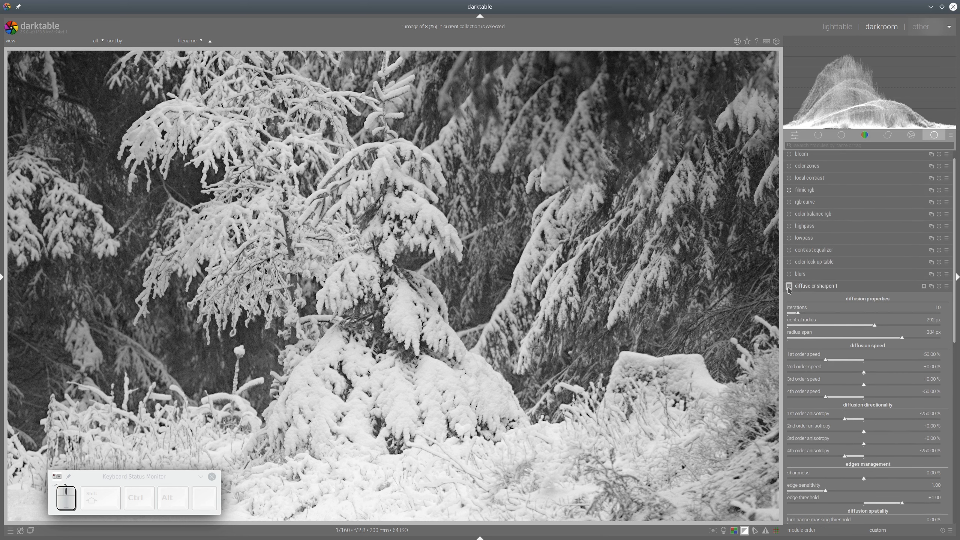
left_click(789, 287)
left_click(789, 286)
left_click(790, 286)
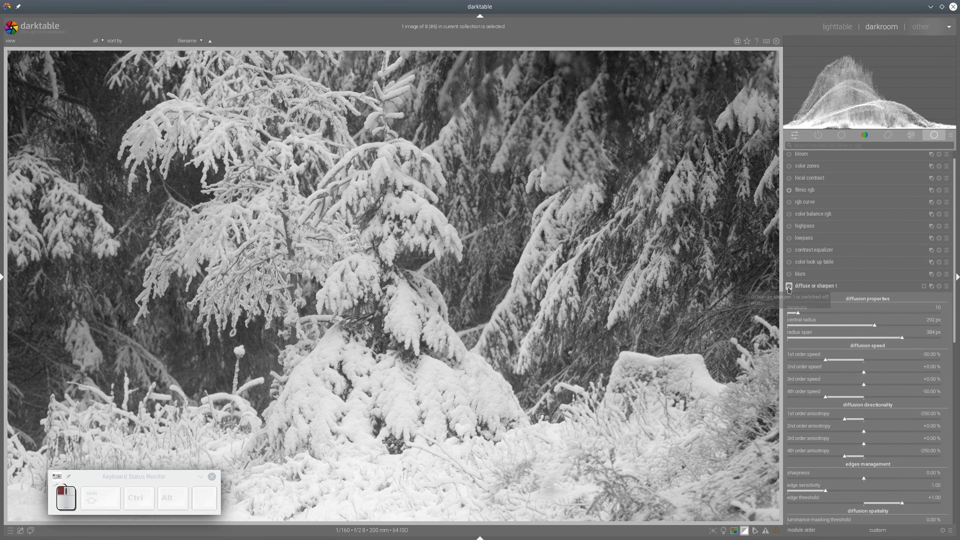
left_click(794, 287)
middle_click(497, 268)
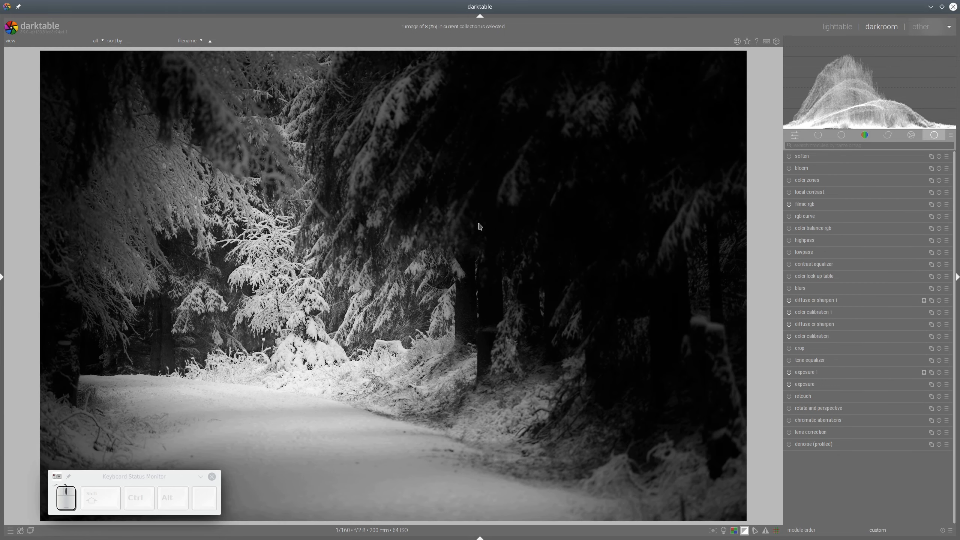
- Check the forest photo in color assessment mode and switch to the next photo, the village in the valley
left_click(723, 530)
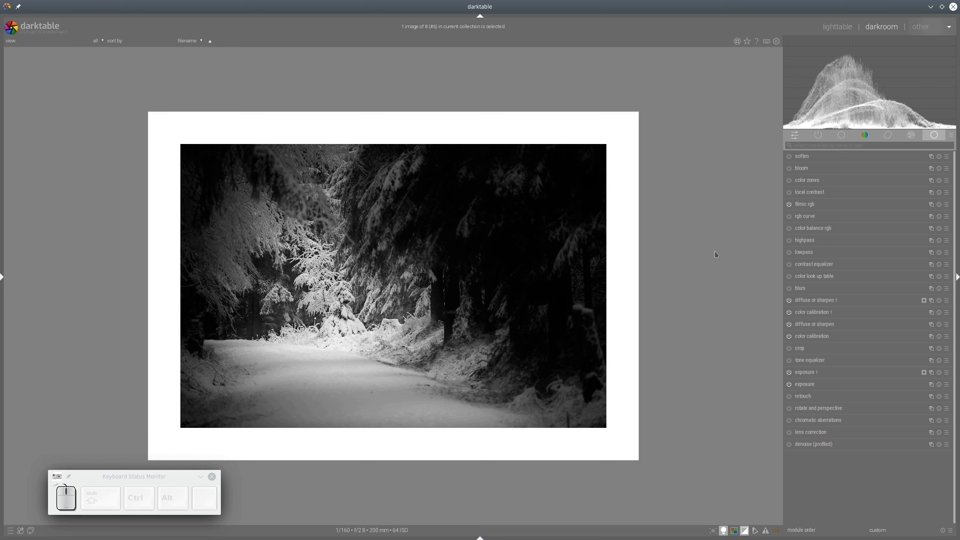
left_click(724, 530)
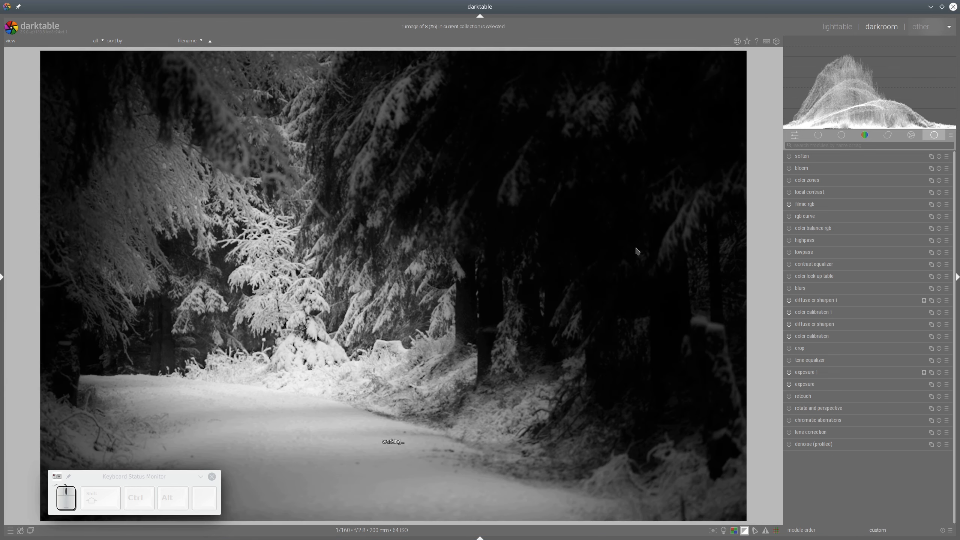
key("Tab")
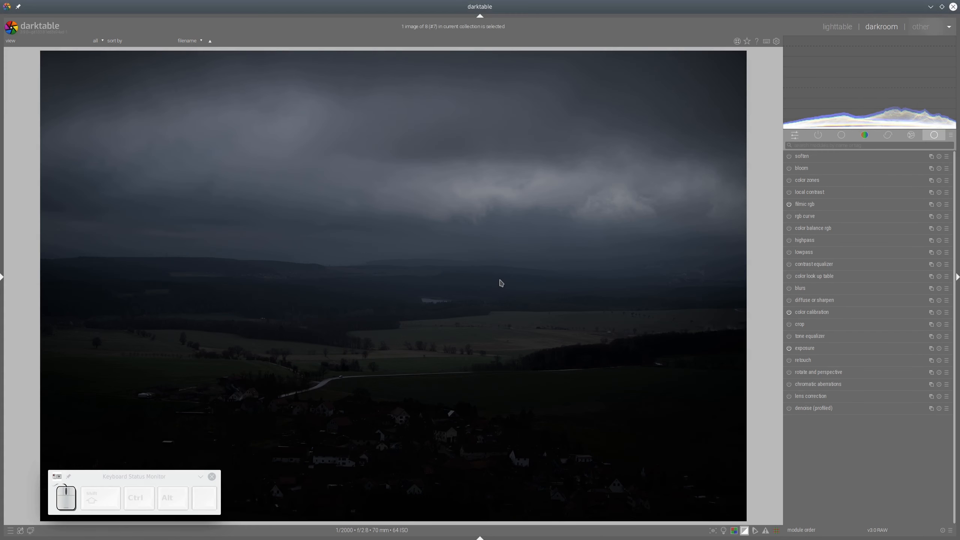
- Raise the valley photo's exposure to 2.97 EV and pick its white balance from the image in color calibration
left_click(805, 353)
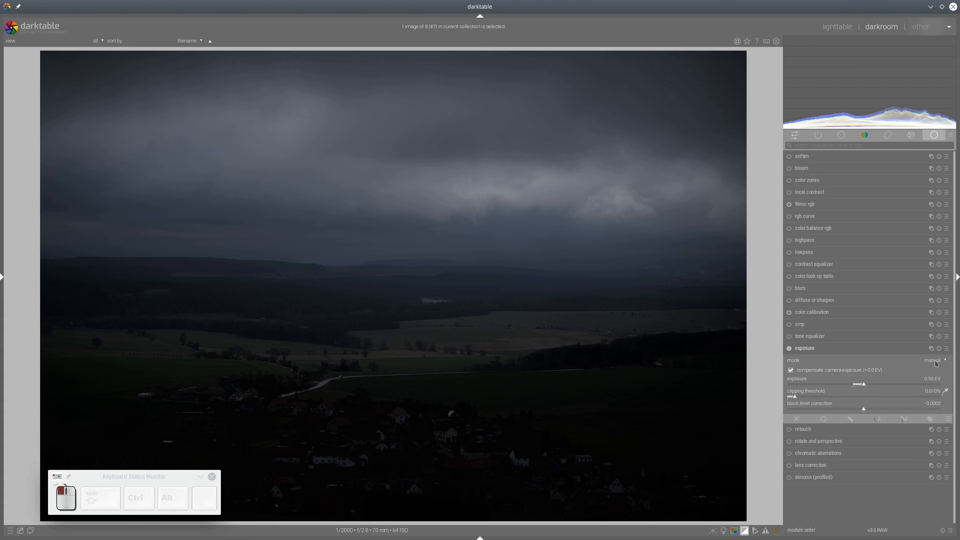
left_click(919, 387)
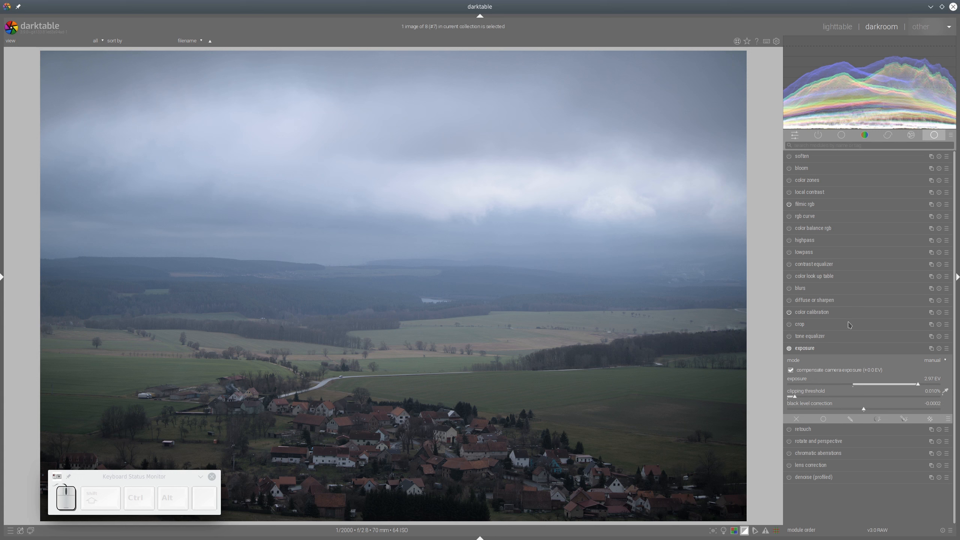
left_click(808, 313)
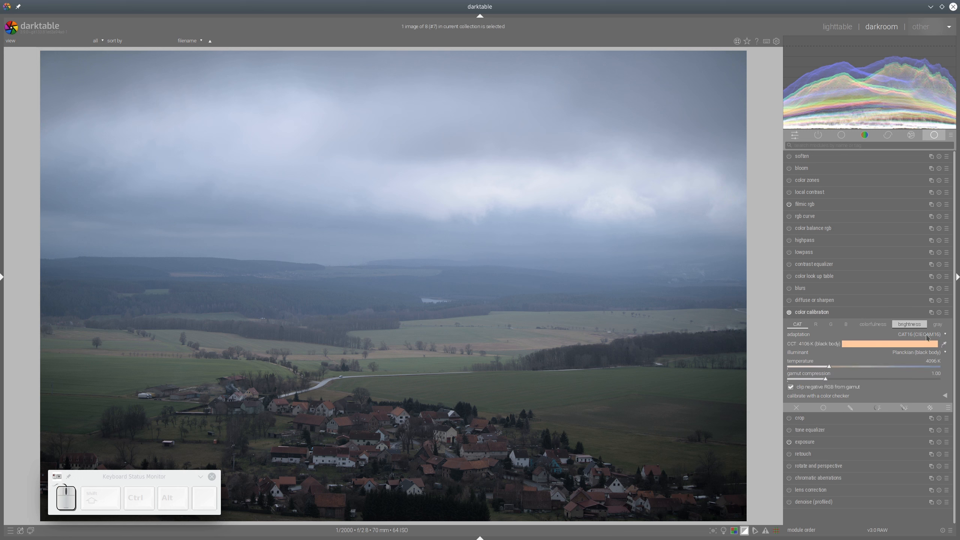
left_click(945, 344)
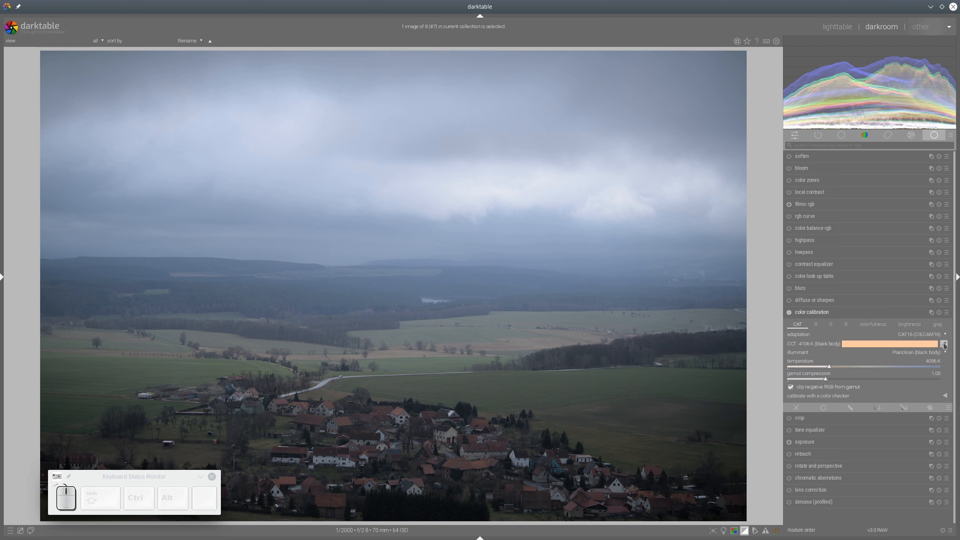
left_click(832, 314)
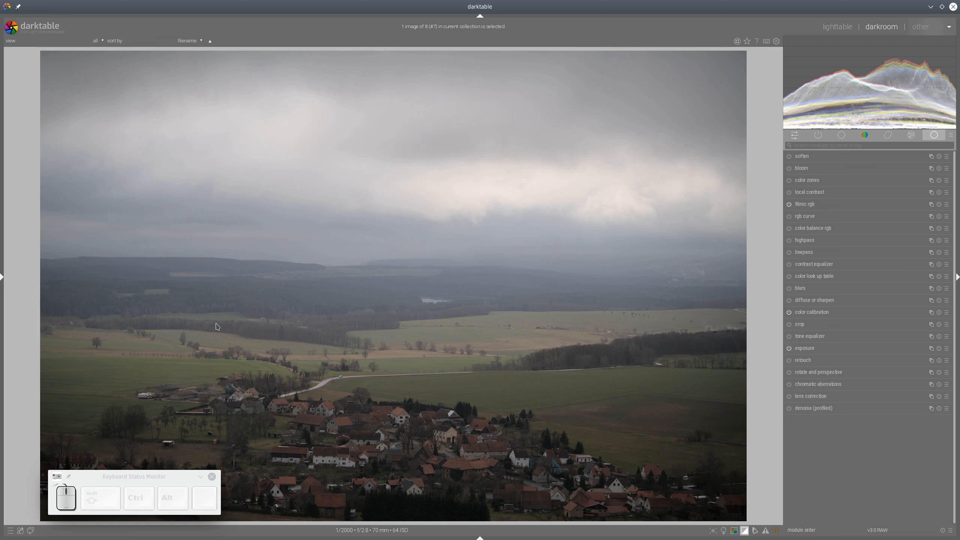
mouse_move(100, 307)
left_mouse_down()
mouse_move(681, 295)
mouse_move(595, 403)
mouse_move(103, 379)
left_mouse_up()
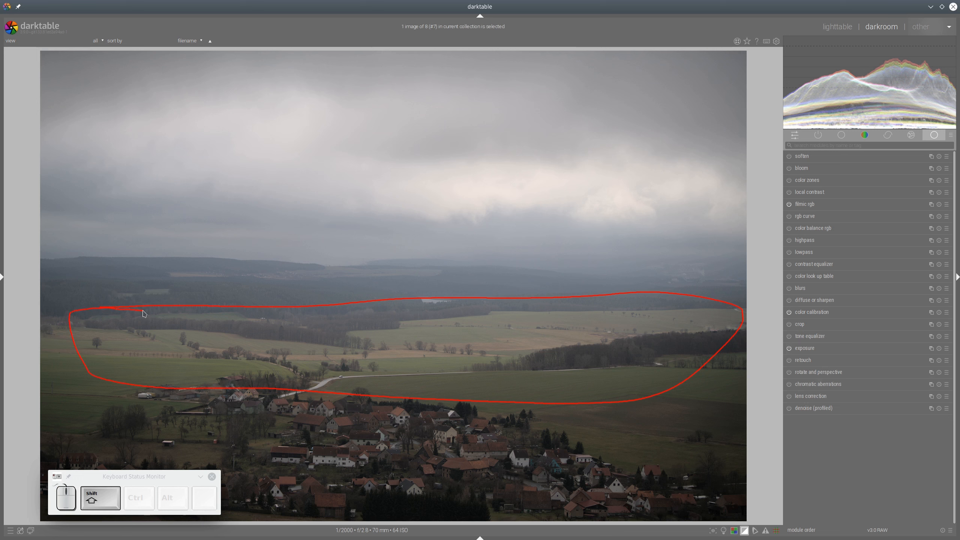
mouse_move(113, 109)
left_mouse_down()
mouse_move(542, 121)
mouse_move(672, 151)
mouse_move(713, 219)
mouse_move(130, 171)
left_mouse_up()
key("shift+F11")
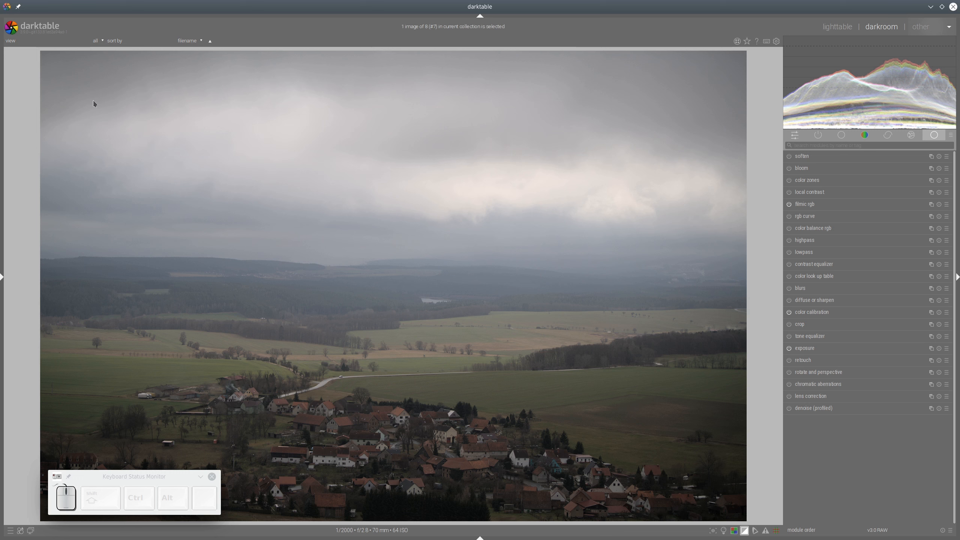
mouse_move(93, 101)
left_mouse_down()
mouse_move(330, 86)
mouse_move(691, 144)
mouse_move(604, 362)
mouse_move(325, 375)
mouse_move(96, 225)
mouse_move(125, 104)
left_mouse_up()
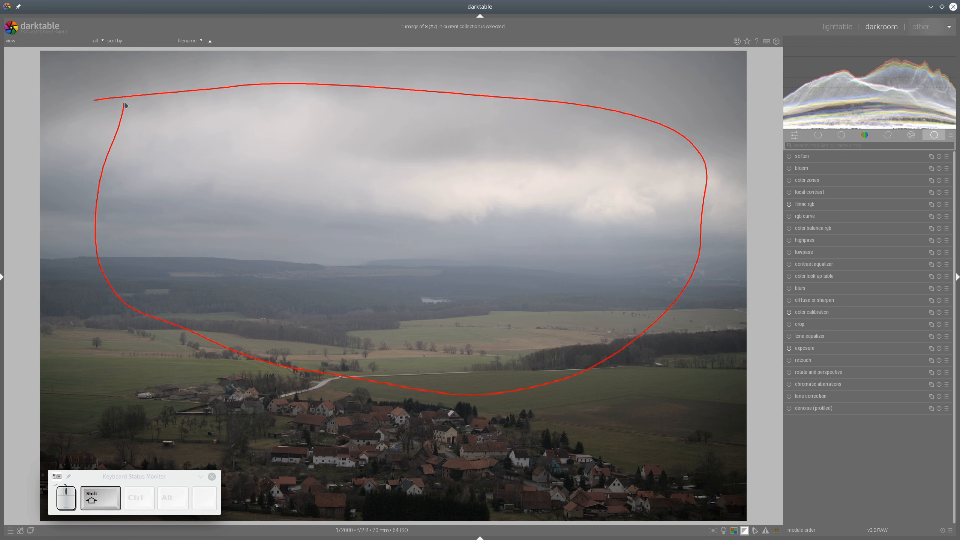
- Add a second exposure instance at -1.08 EV, limited by a horizontal gradient mask with a widened transition along the road above the village
left_click(931, 348)
left_click(903, 358)
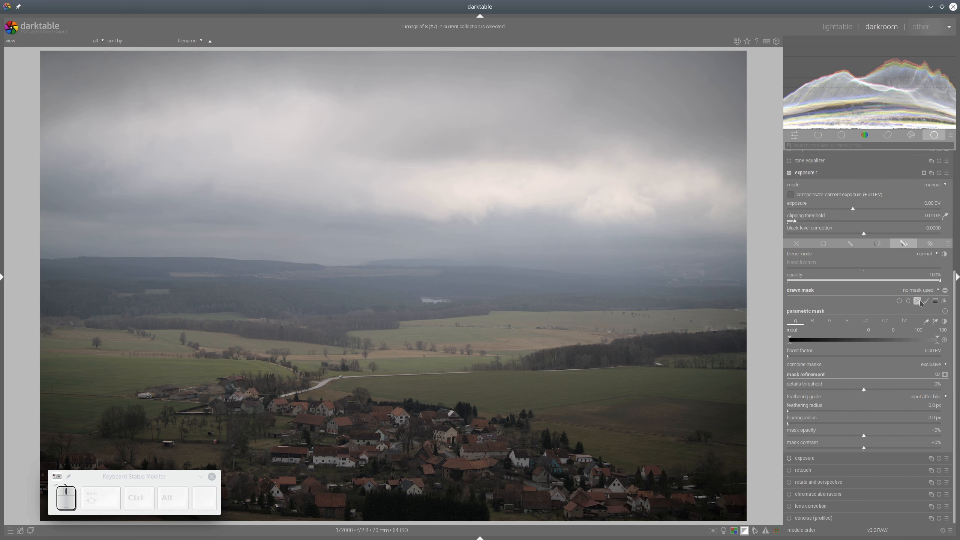
left_click(936, 301)
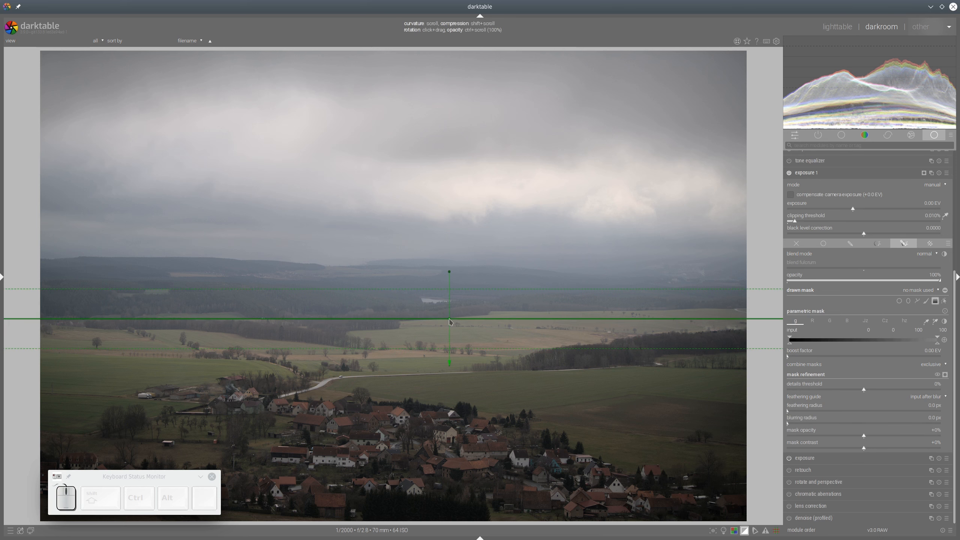
left_click(344, 387)
scroll(344, 387, "up", 2, "shift")
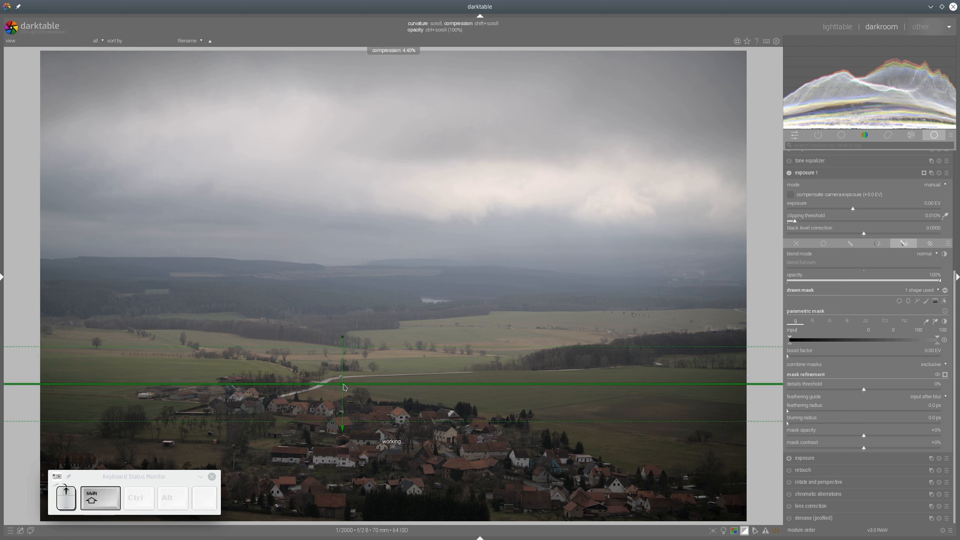
scroll(344, 387, "up", 2, "shift")
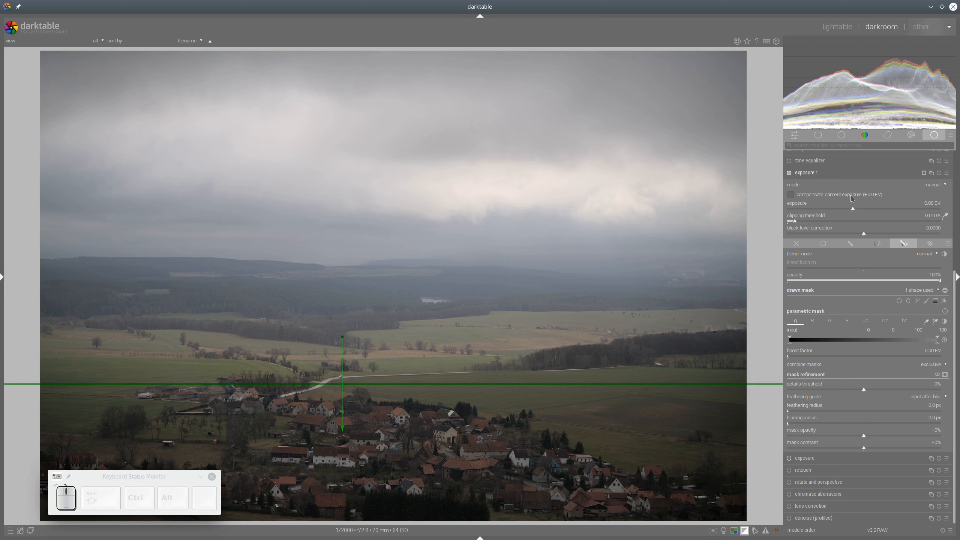
left_click_drag(834, 211, 830, 210)
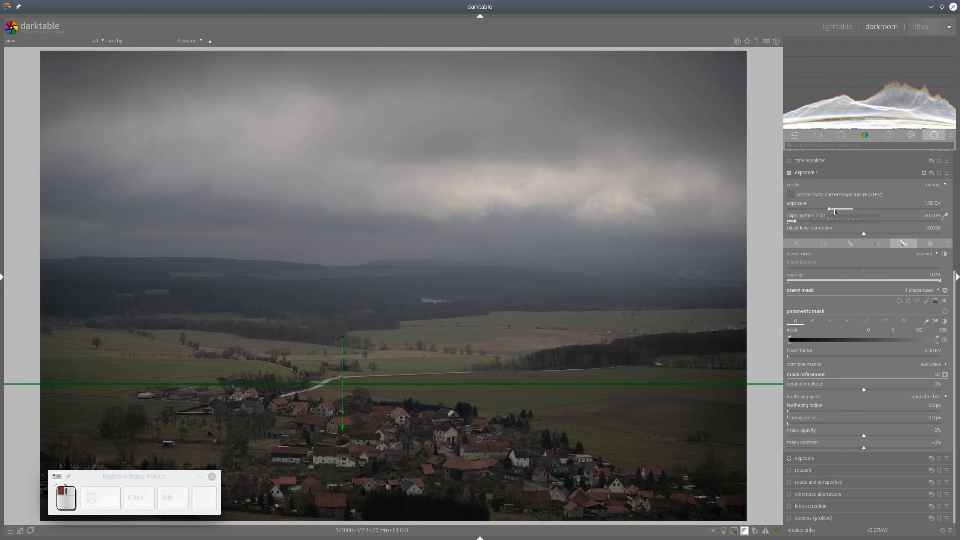
left_click(836, 176)
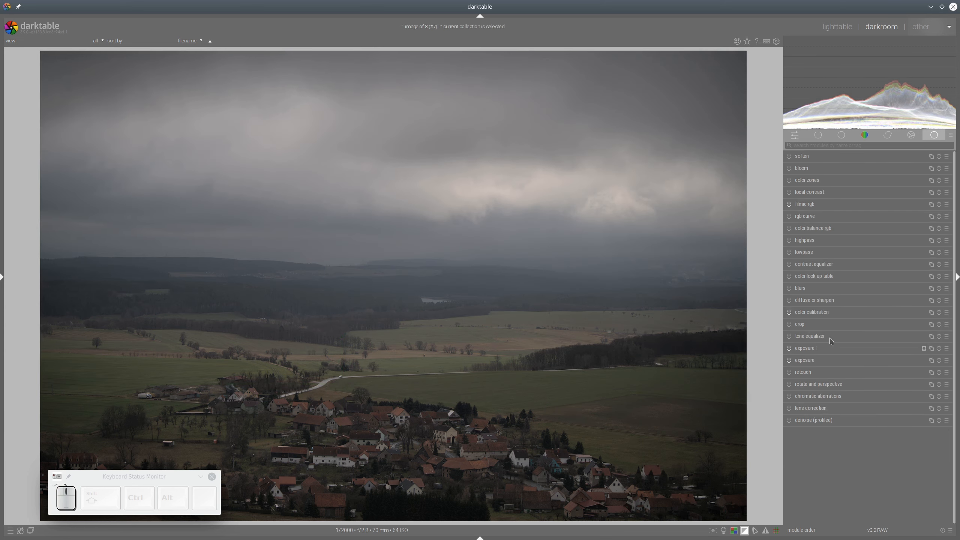
- Raise the base exposure of the whole valley photo to 3.23 EV
left_click(810, 364)
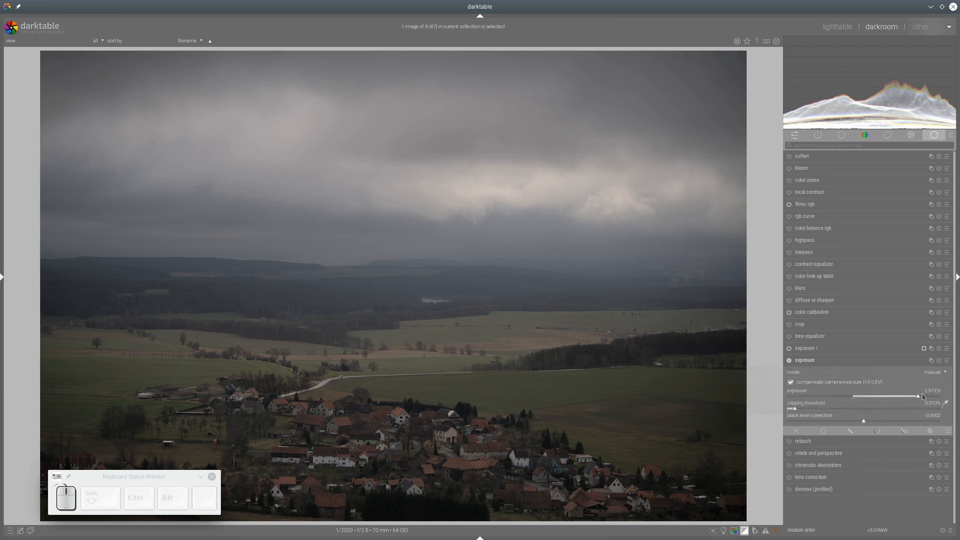
left_click(924, 398)
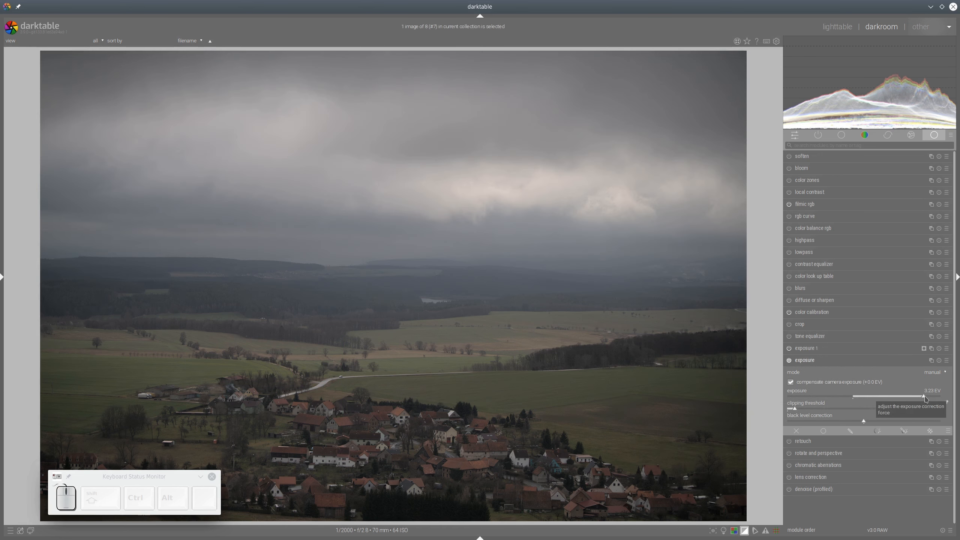
left_click(825, 363)
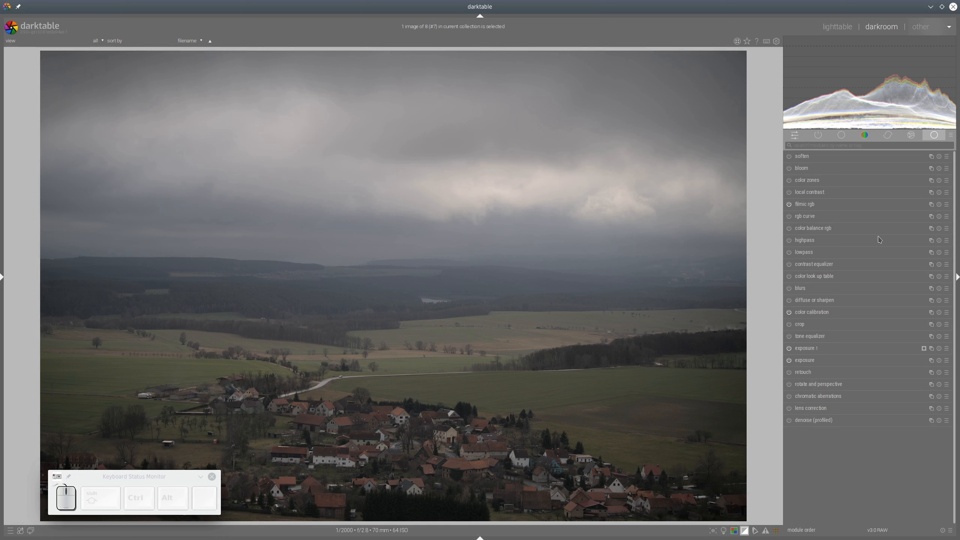
- Increase the look contrast in filmic rgb to about 1.3
left_click(815, 208)
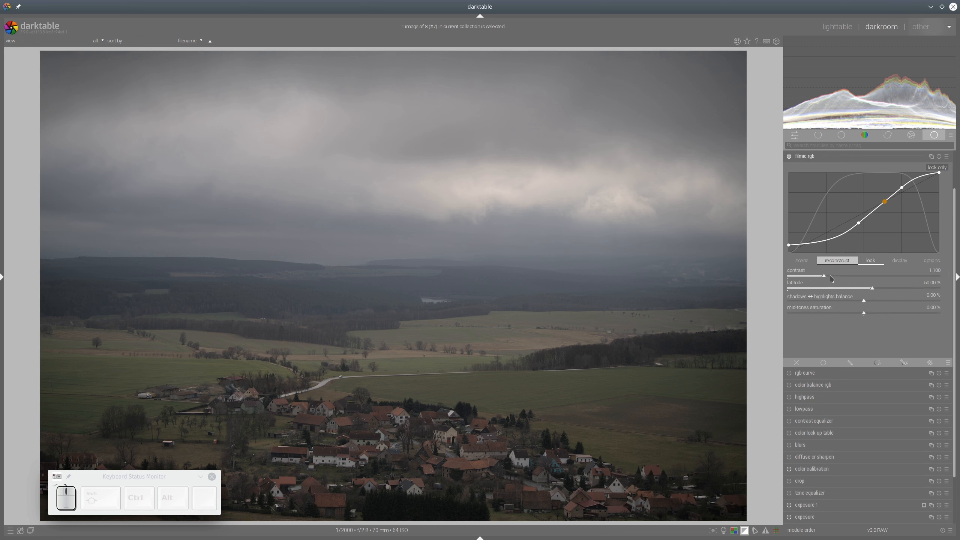
left_click_drag(830, 279, 842, 279)
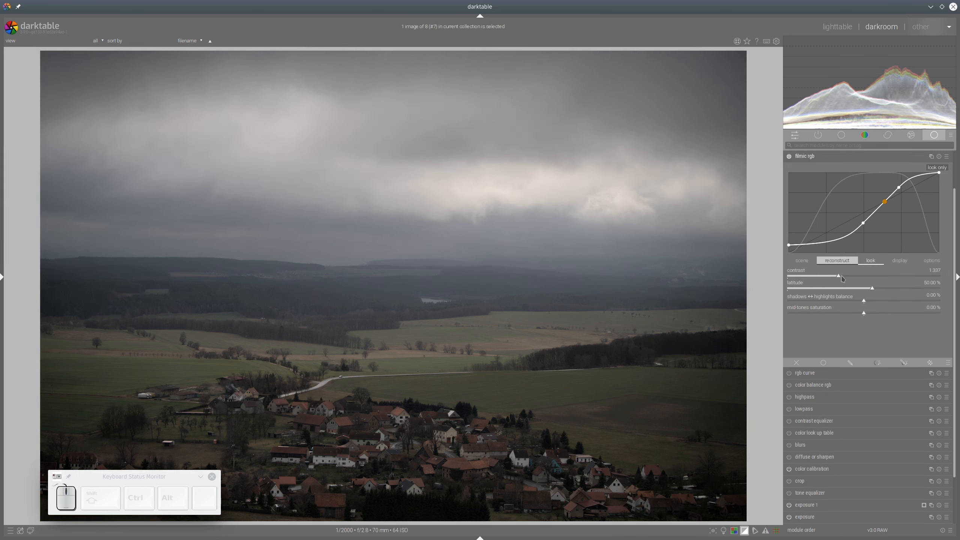
left_click(827, 159)
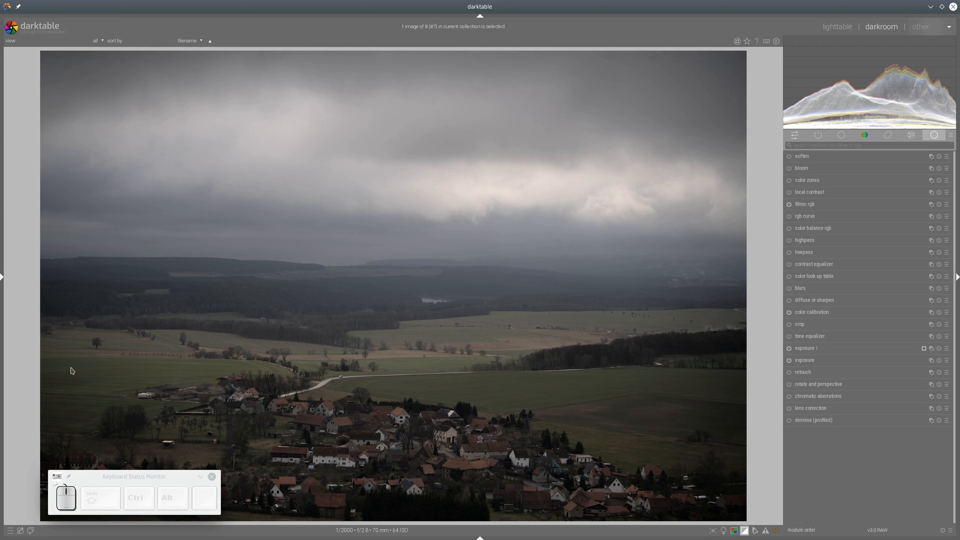
mouse_move(68, 365)
left_mouse_down()
mouse_move(393, 323)
mouse_move(544, 410)
mouse_move(62, 372)
left_mouse_up()
key("shift+F9")
- Turn on the tone equalizer with a drawn and parametric mask, and draw a long, flat path across the full width of the fields
left_click(789, 336)
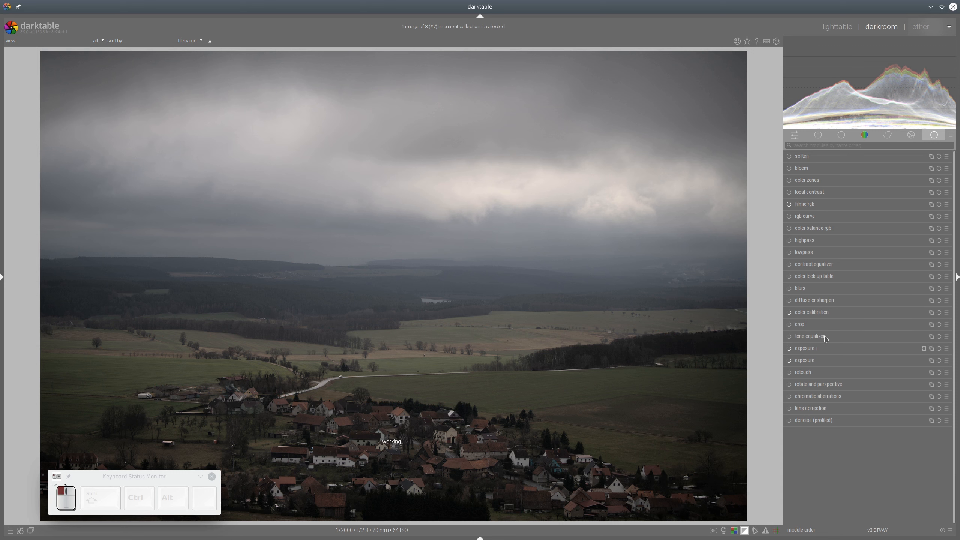
left_click(947, 336)
left_click(892, 435)
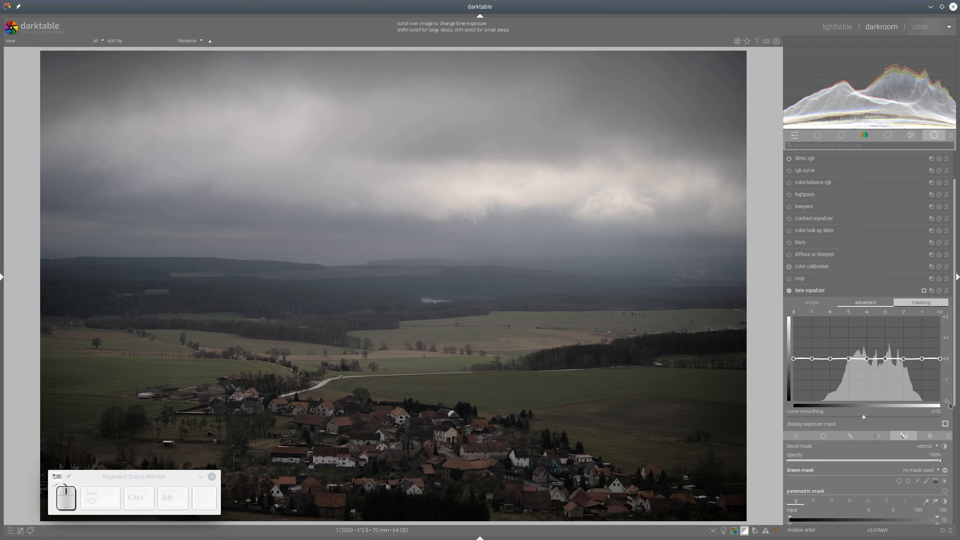
left_click(918, 481)
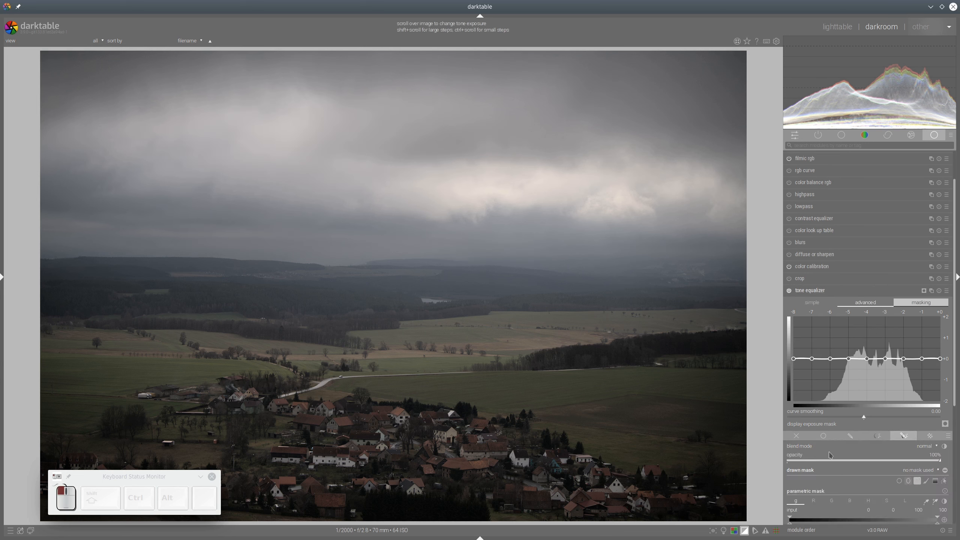
left_click(41, 333)
left_click(771, 325)
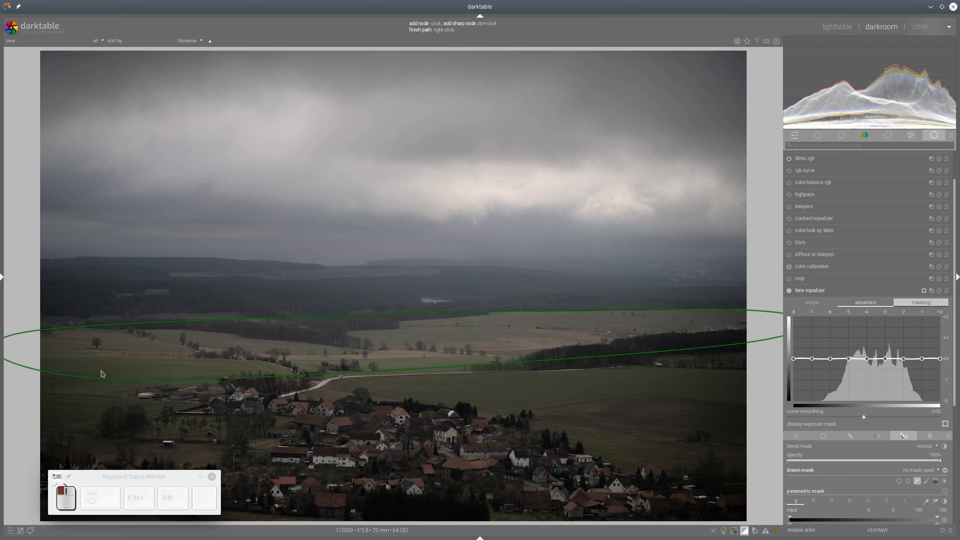
left_click(102, 374)
right_click(102, 375)
- Move the widely feathered path mask down towards the road above the village and hide its outline
left_click_drag(295, 339, 302, 366)
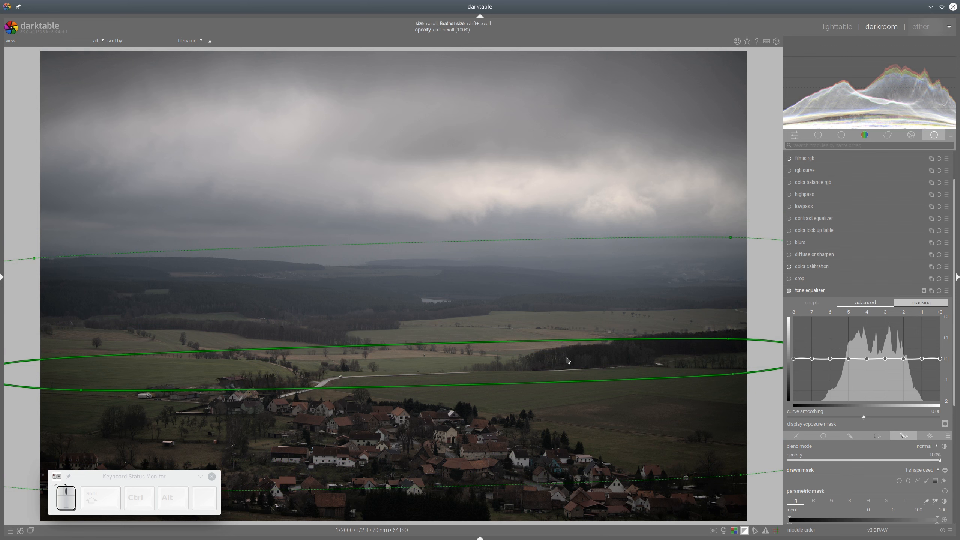
left_click_drag(568, 360, 570, 358)
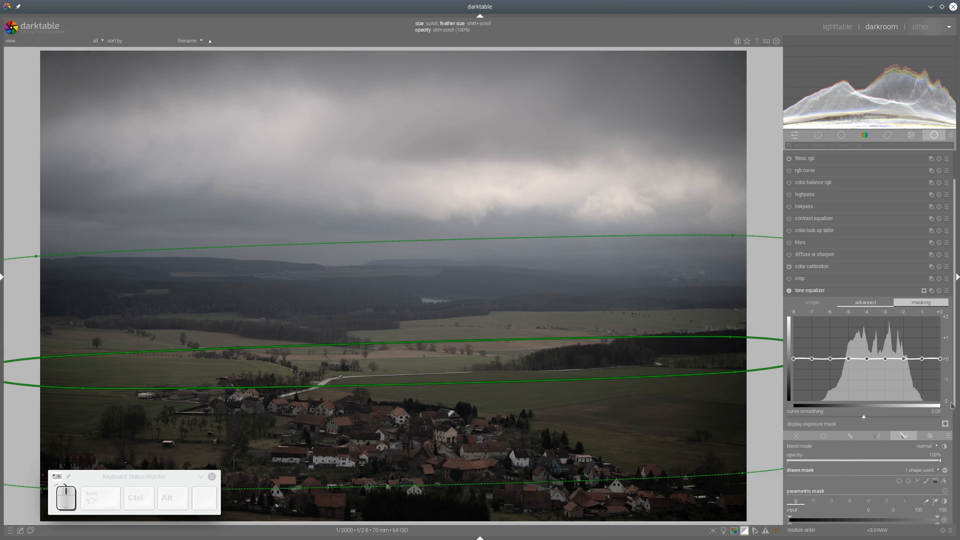
left_click(945, 482)
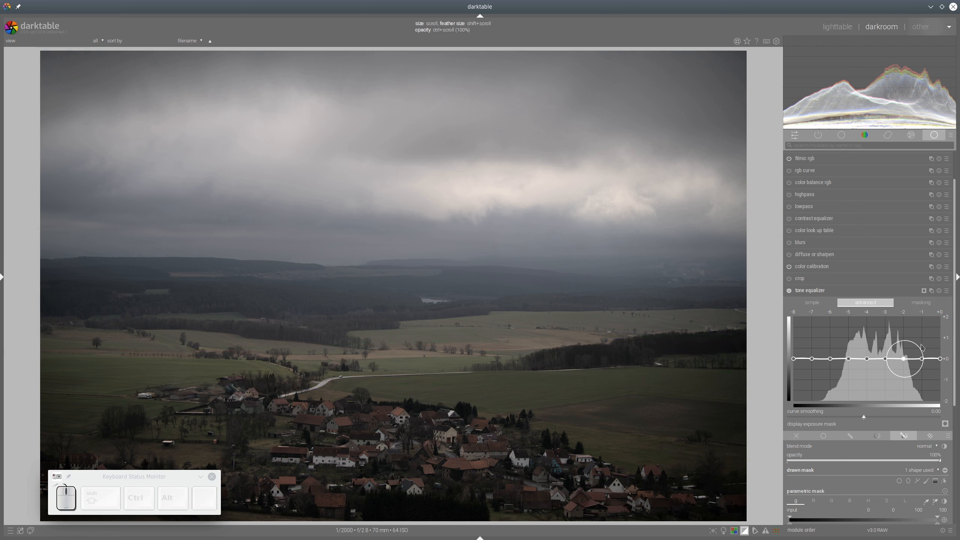
- Brighten the masked fields by lifting the tone equalizer curve to about +1.7 EV at -2 and -1 EV, and about +0.6 EV at -4 EV
left_click(937, 346)
left_click_drag(937, 346, 924, 318)
left_click_drag(870, 344, 869, 336)
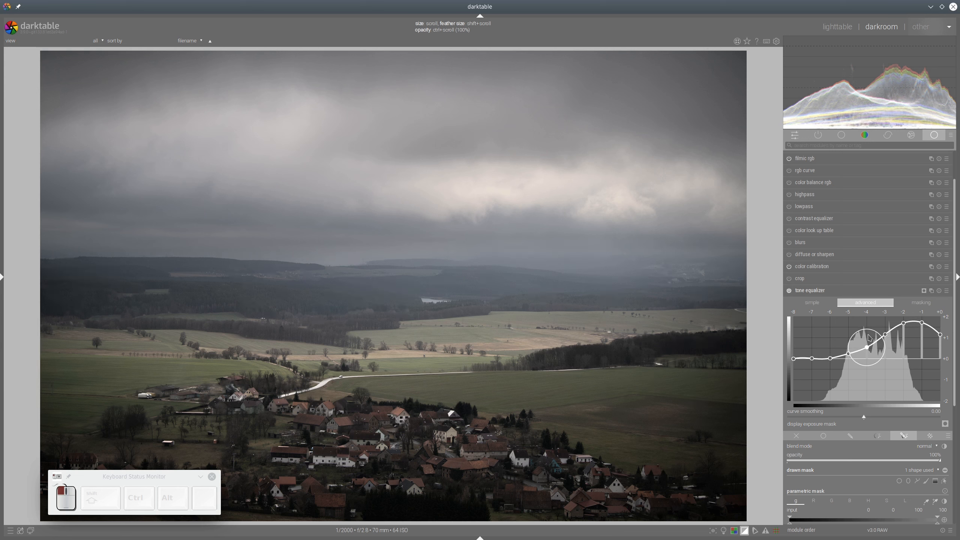
left_click(816, 291)
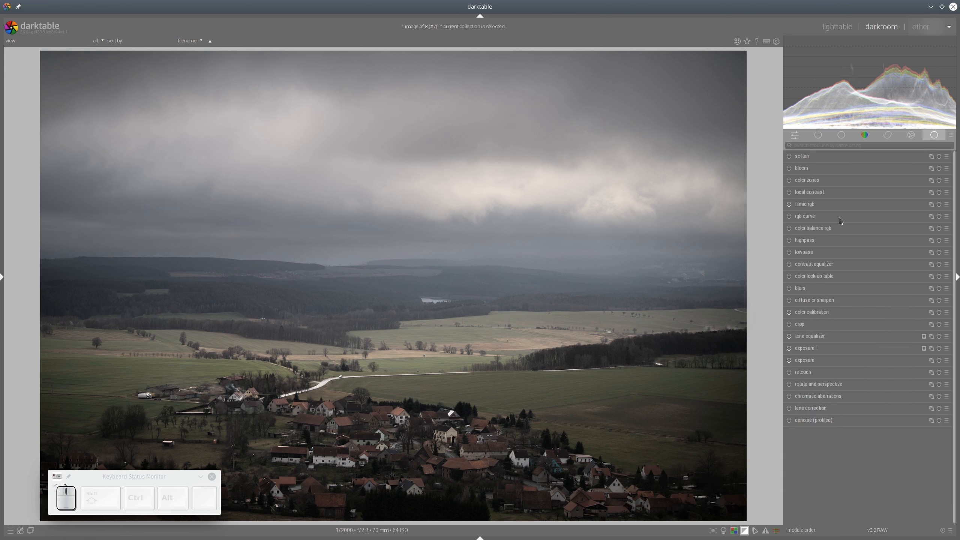
- Turn on color balance rgb with global vibrance and global chroma at about 26 %, global saturation about 13 %, and shadows brilliance near zero
left_click(794, 228)
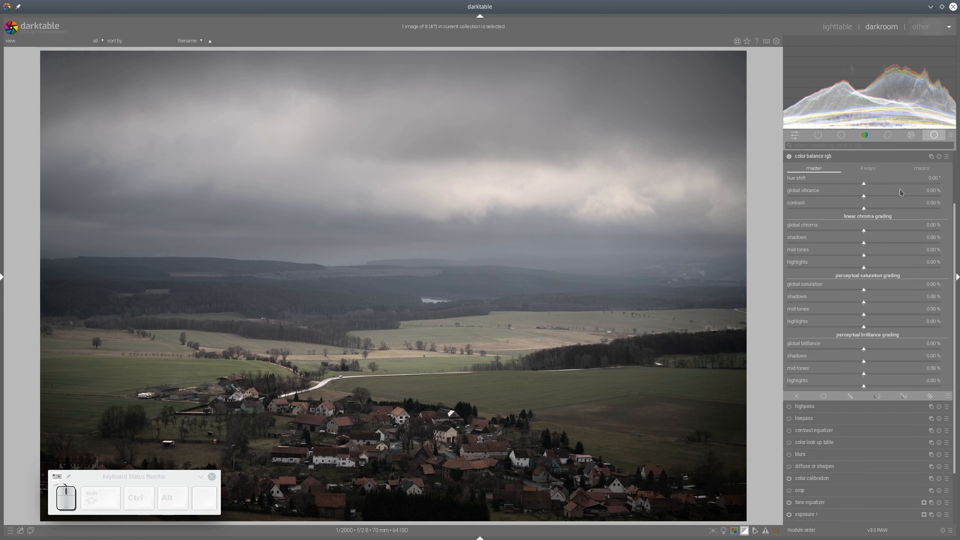
left_click(902, 194)
left_click(904, 229)
left_click(904, 288)
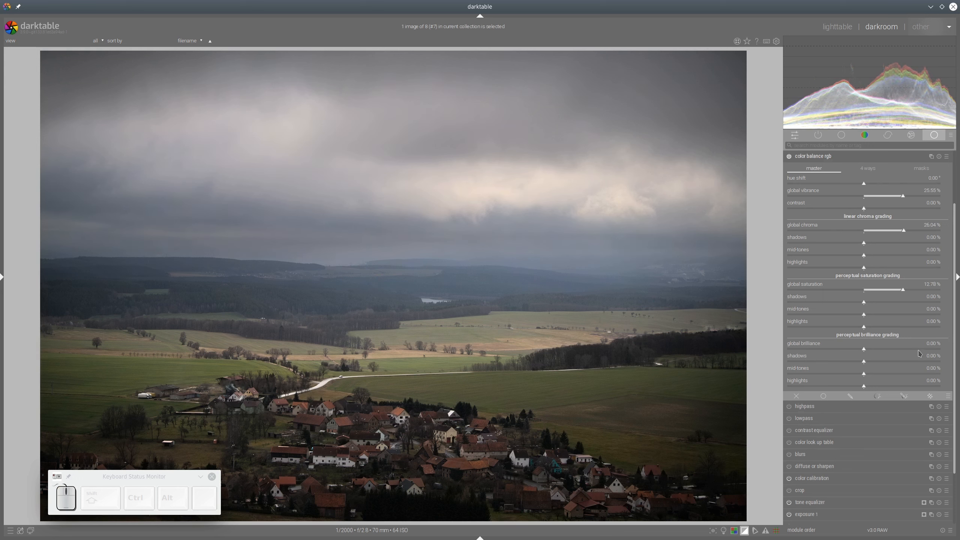
left_click(928, 363)
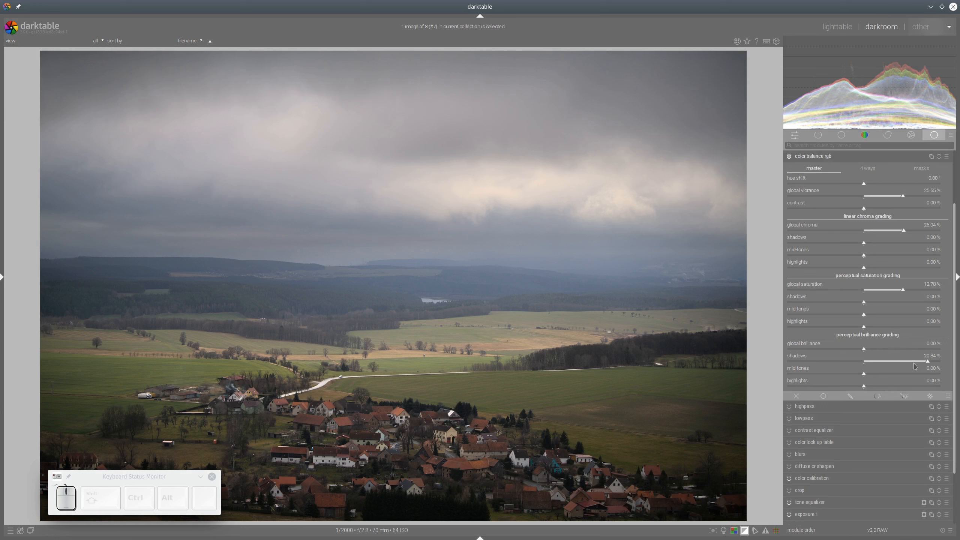
left_click(866, 363)
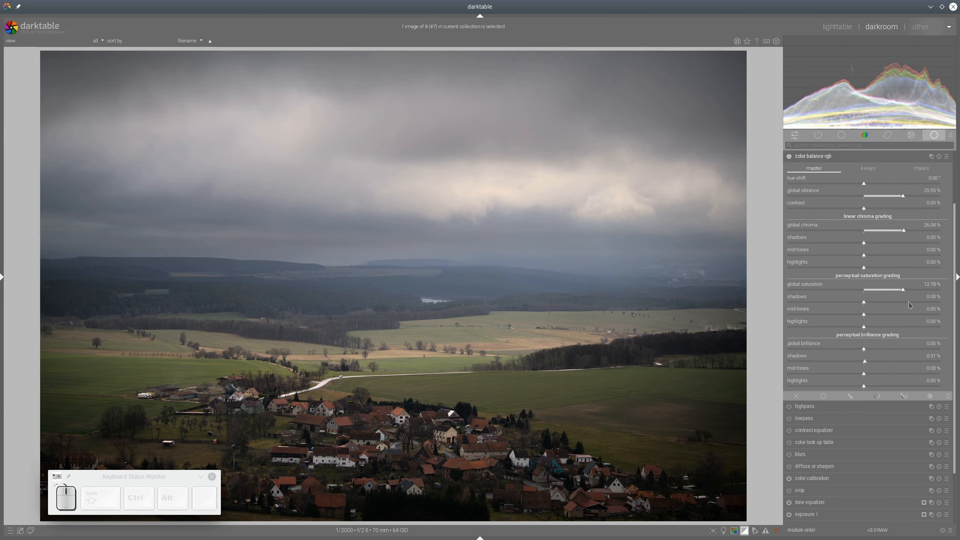
- Set global saturation to about 0 %, shadows saturation to about 20 % and mid-tones saturation to about 8 % in color balance rgb
left_click(865, 290)
left_click(925, 302)
left_click(887, 314)
- Set the highlights chroma to about 28 %, the highlights brilliance to about 13 % and the global brilliance to about -10 %
left_click(886, 268)
left_click(904, 386)
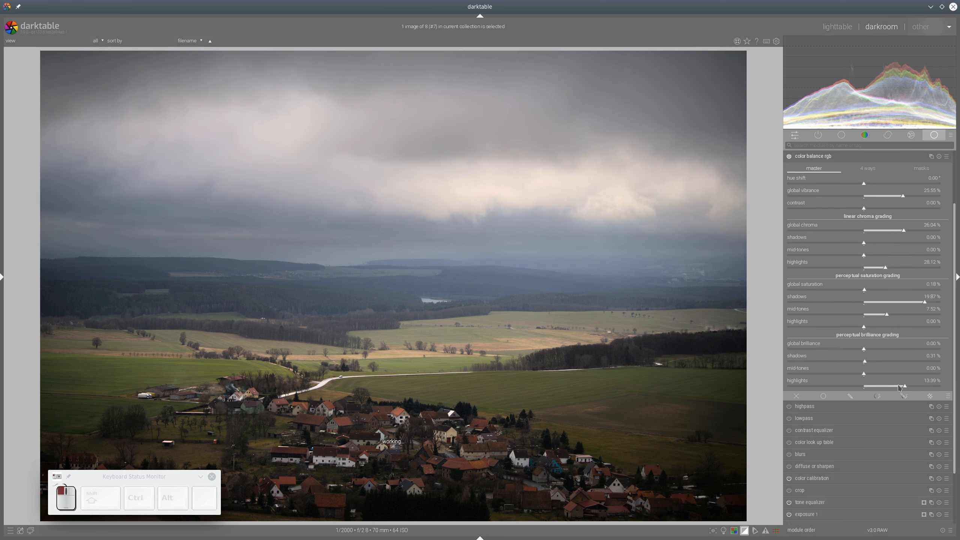
left_click(834, 349)
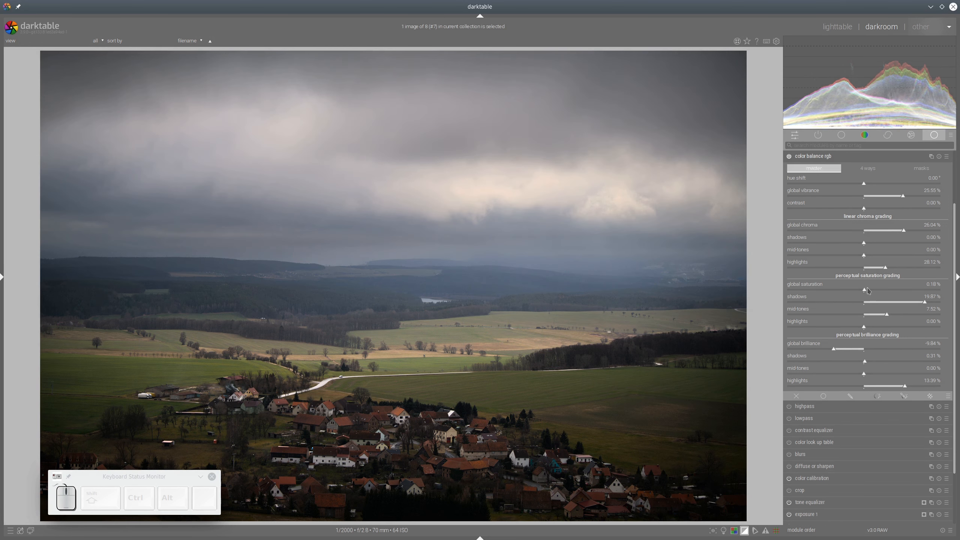
- Compare the photo with color balance rgb switched off and on, leave it on and collapse the module
left_click(790, 156)
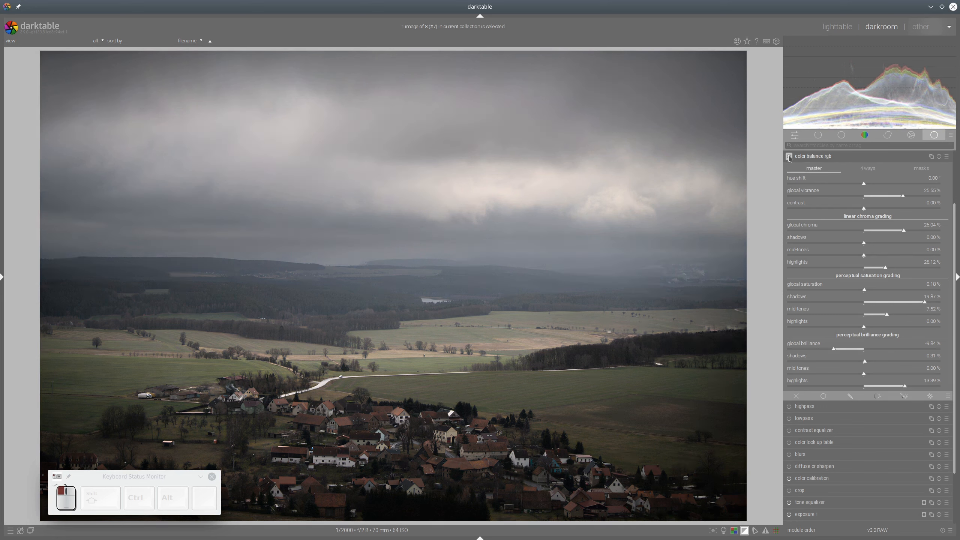
left_click(790, 157)
left_click(789, 156)
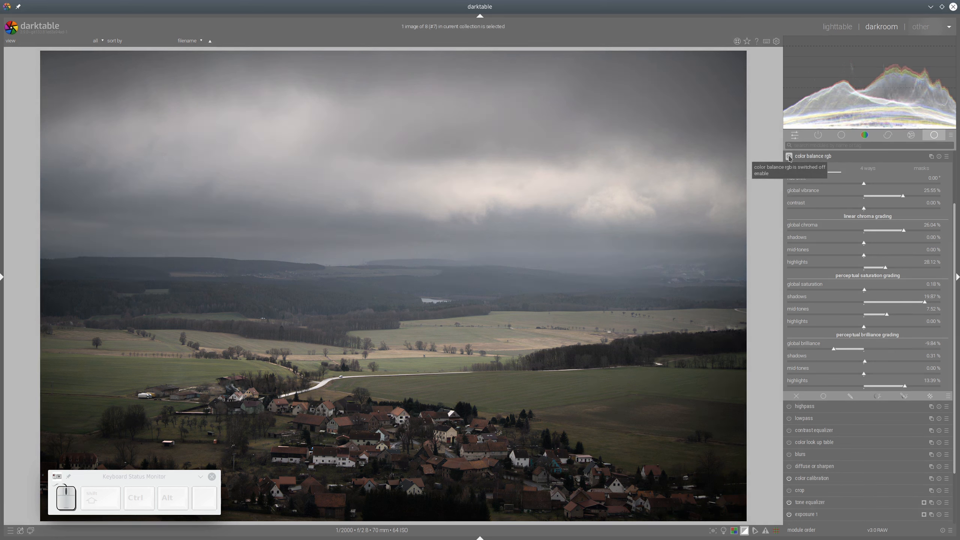
left_click(789, 156)
left_click(794, 156)
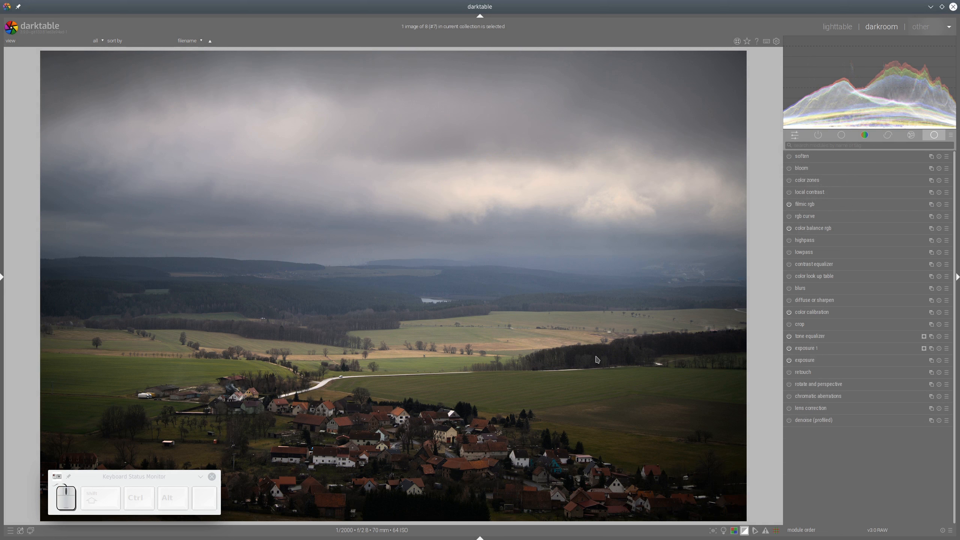
- Create a new instance of color calibration and move it directly above color balance rgb in the module order
left_click(931, 313)
left_click(902, 321)
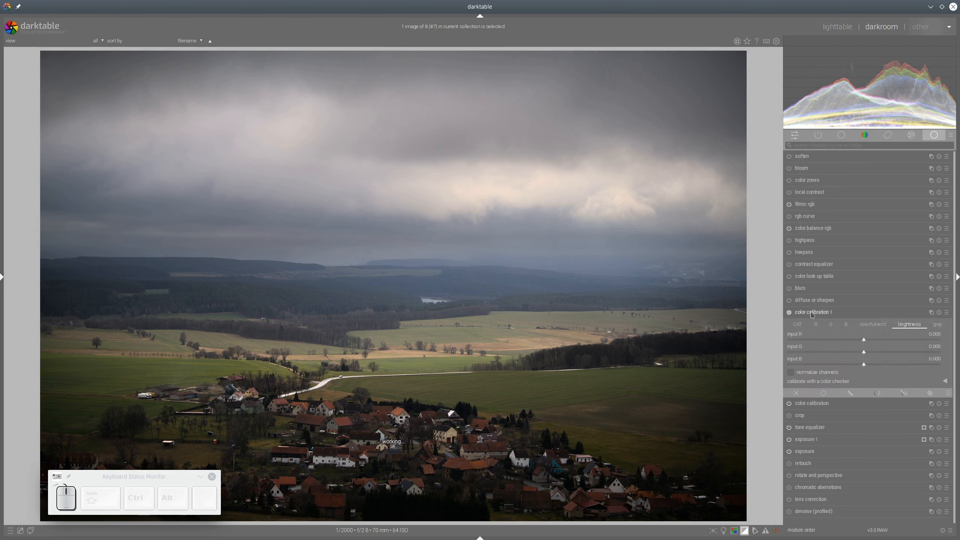
left_click_drag(812, 315, 818, 229)
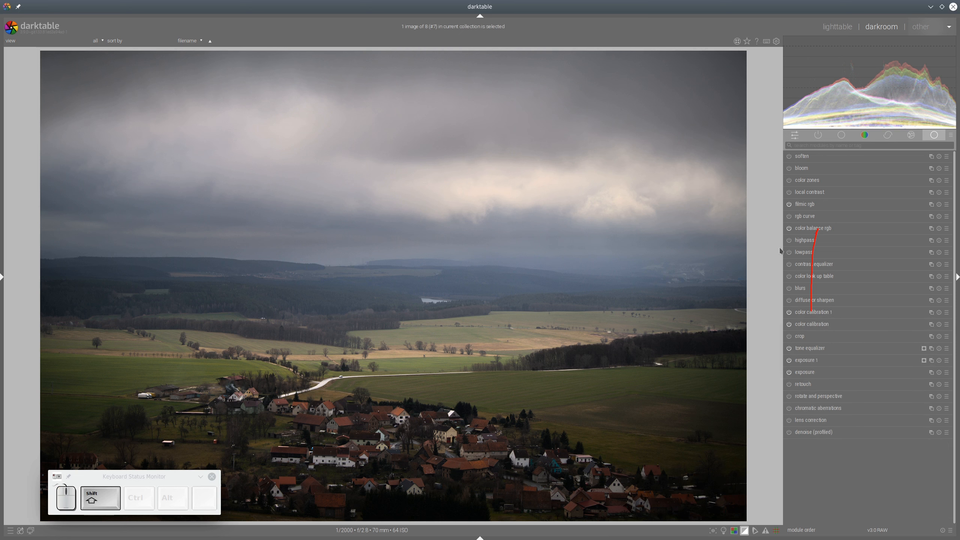
key("shift+F9")
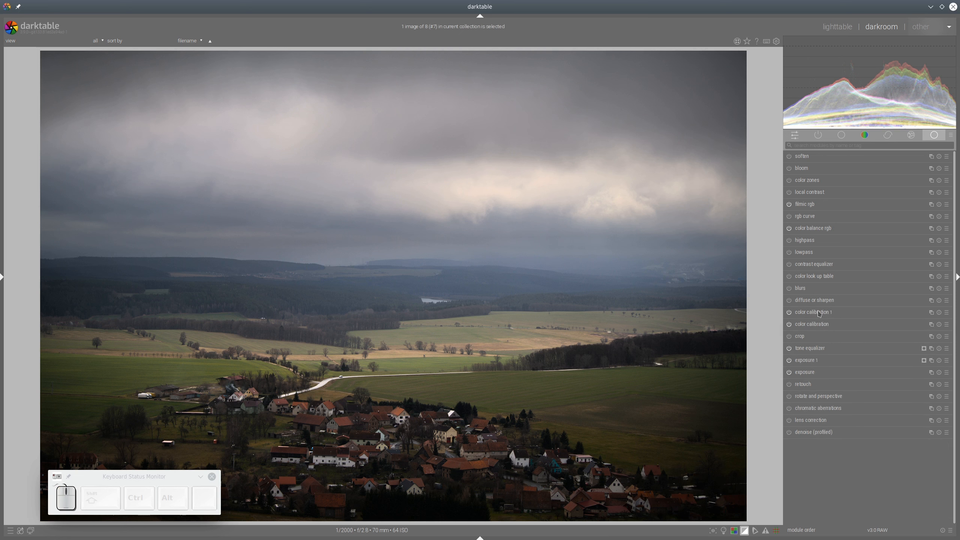
left_click_drag(818, 314, 833, 231)
left_click(884, 224)
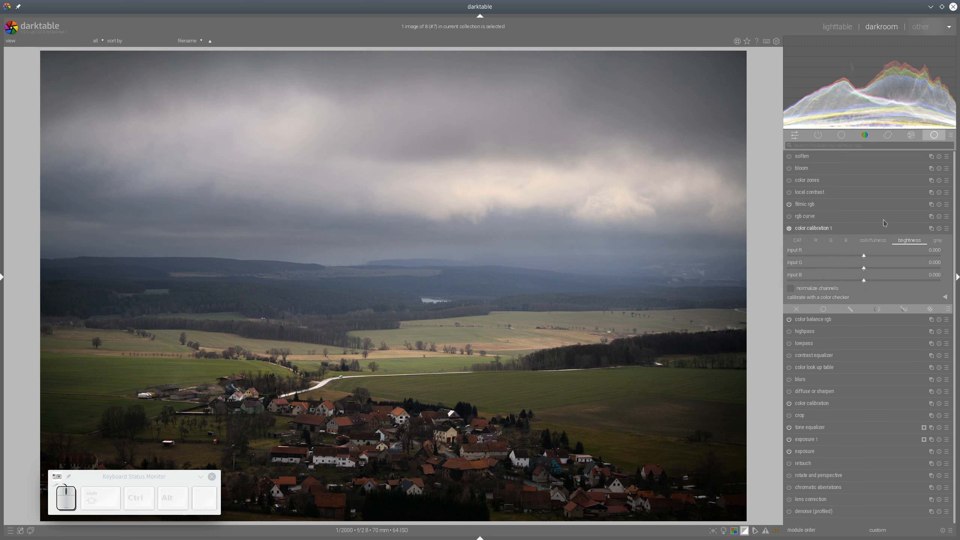
- Convert the photo to black and white with the new color calibration's gray mix, using input R of about 0.78 plus some green and blue
left_click(907, 240)
left_click(907, 256)
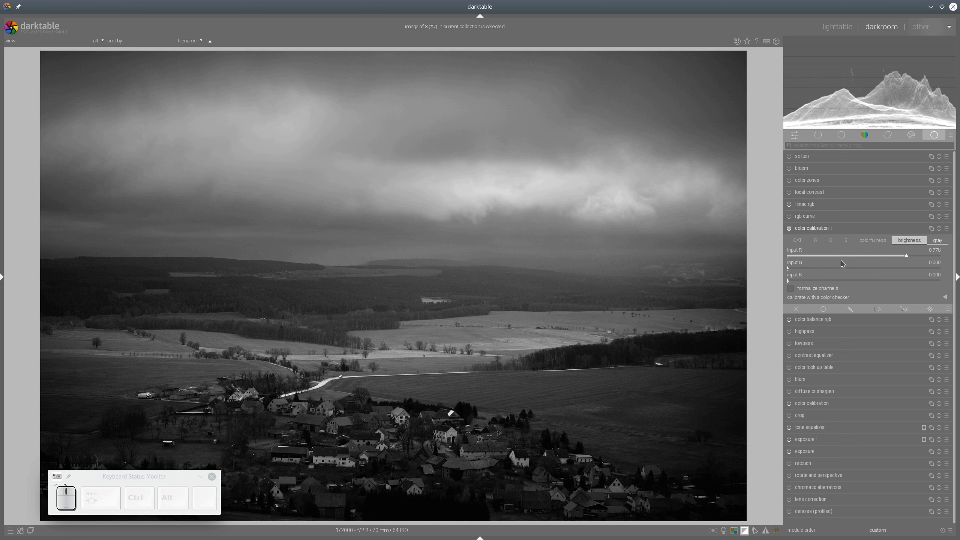
left_click(873, 240)
left_click_drag(844, 268, 908, 258)
left_click(852, 283)
left_click(842, 229)
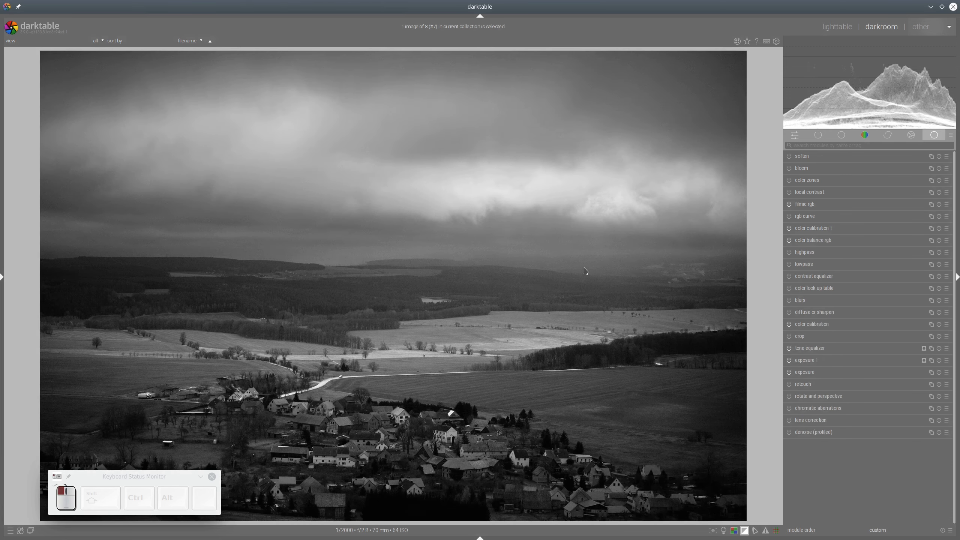
- Turn on denoise (profiled) and check the grain on the forested hills at close range before and after
middle_click(585, 274)
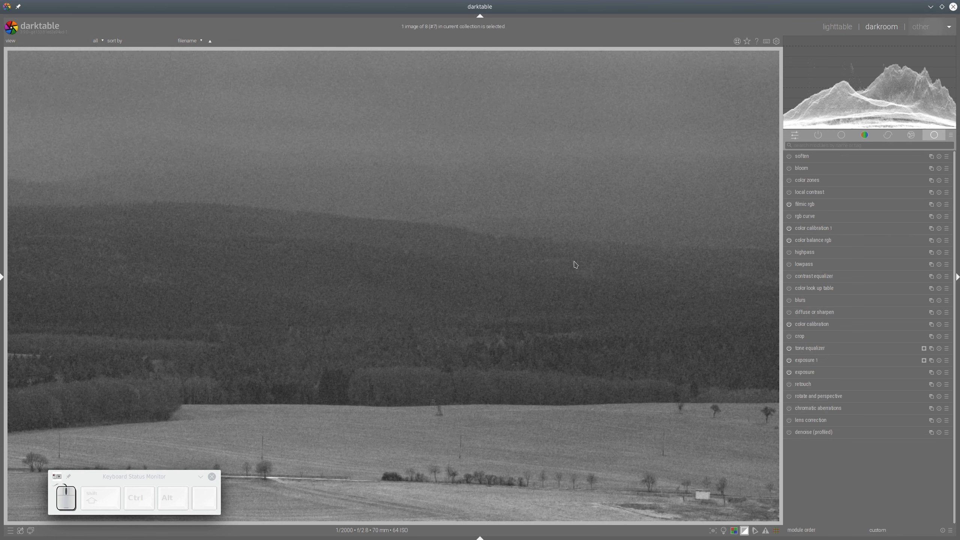
scroll(575, 265, "down", 5)
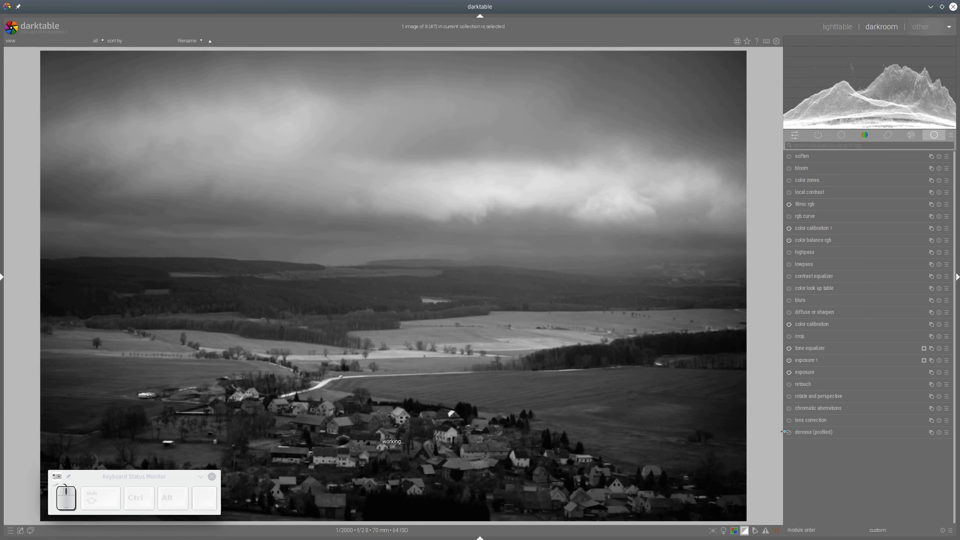
middle_click(554, 302)
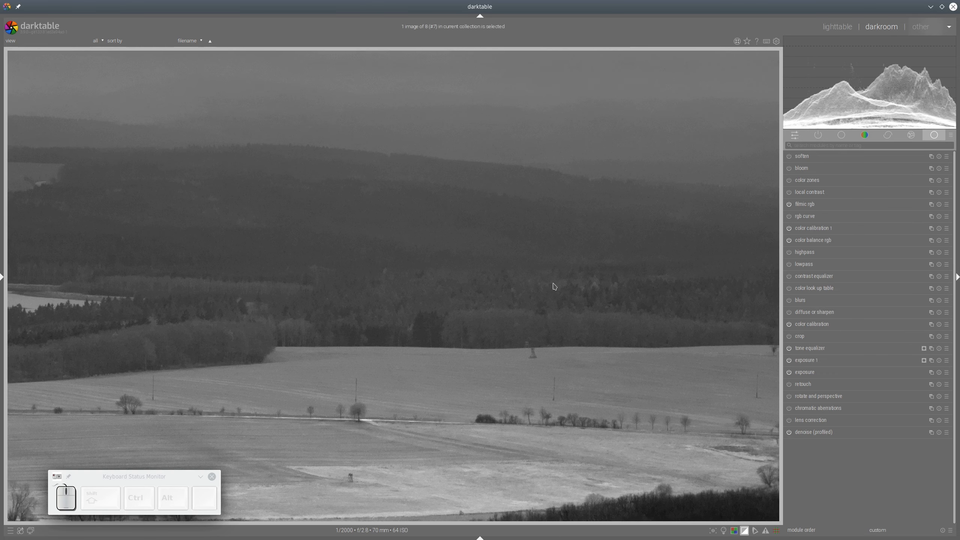
scroll(553, 280, "down", 3)
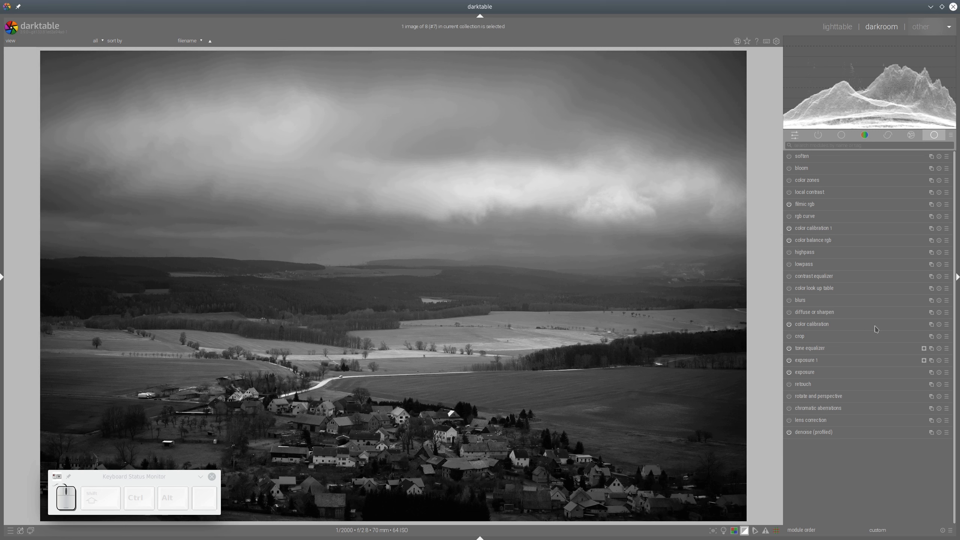
- Lower the exposure of the base exposure module to about 2.6 EV
left_click(857, 377)
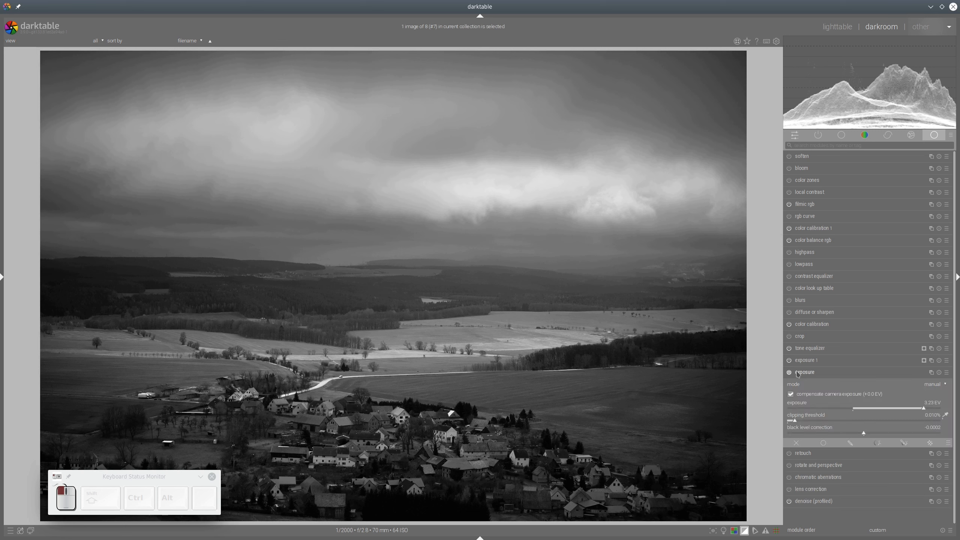
left_click(909, 409)
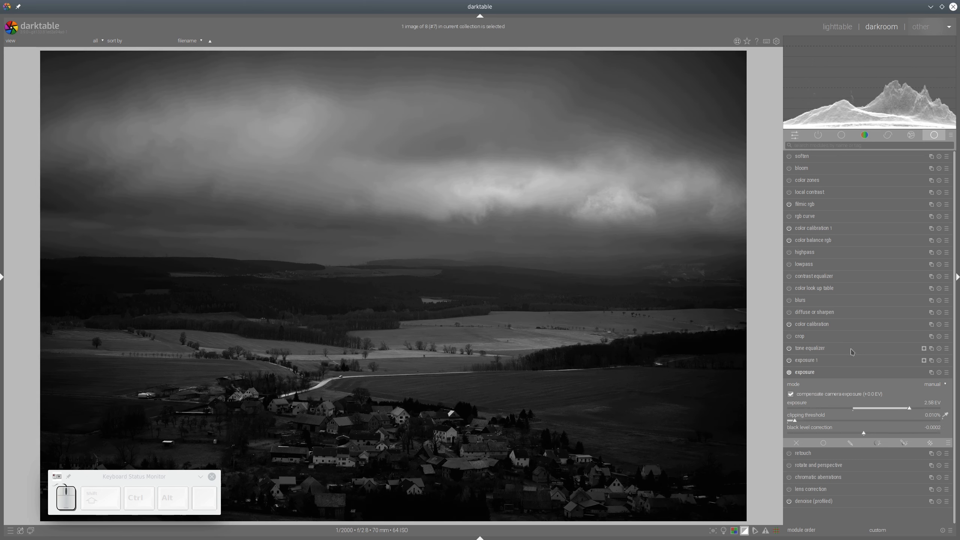
- Duplicate the masked tone equalizer instance with its settings to brighten the fields further, and collapse the copy
left_click(932, 349)
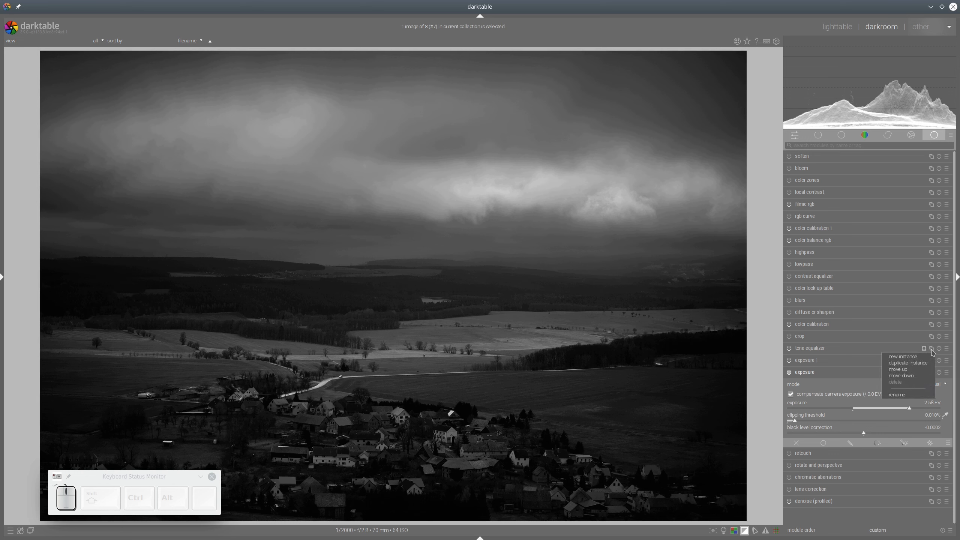
left_click(816, 352)
left_click(816, 351)
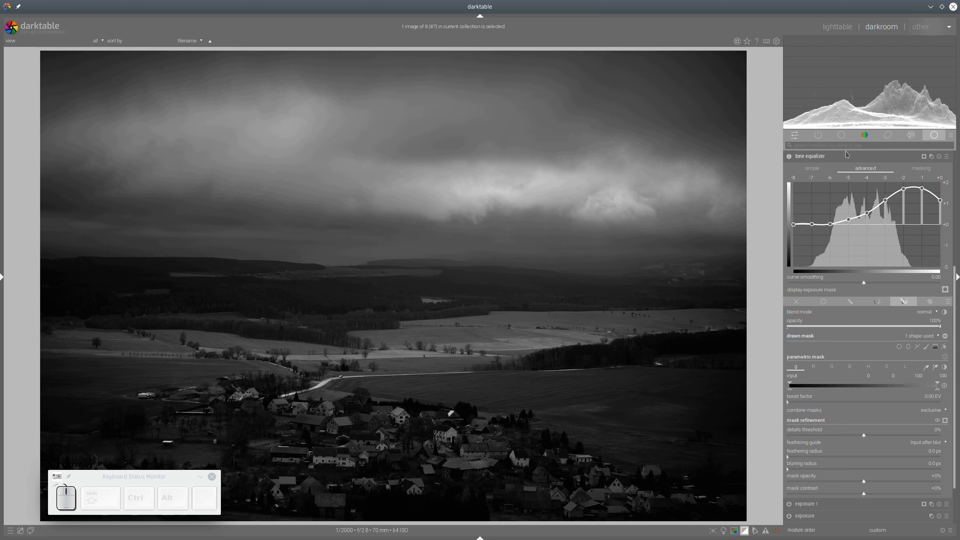
left_click(818, 158)
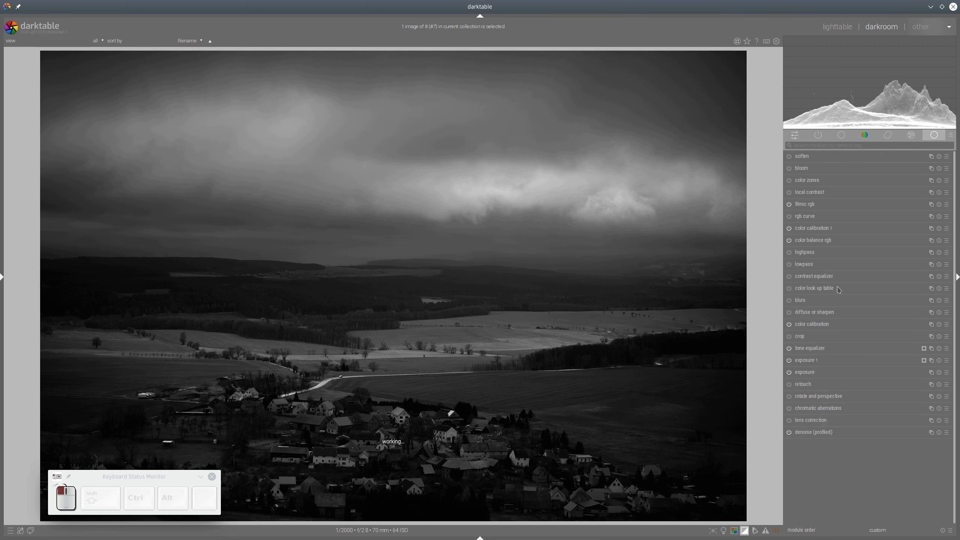
left_click(931, 349)
left_click(908, 361)
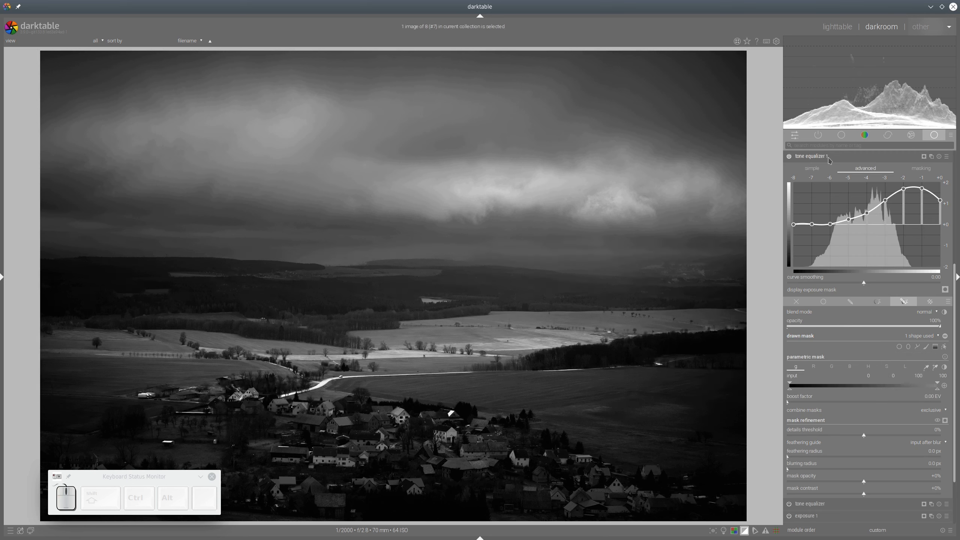
left_click(804, 156)
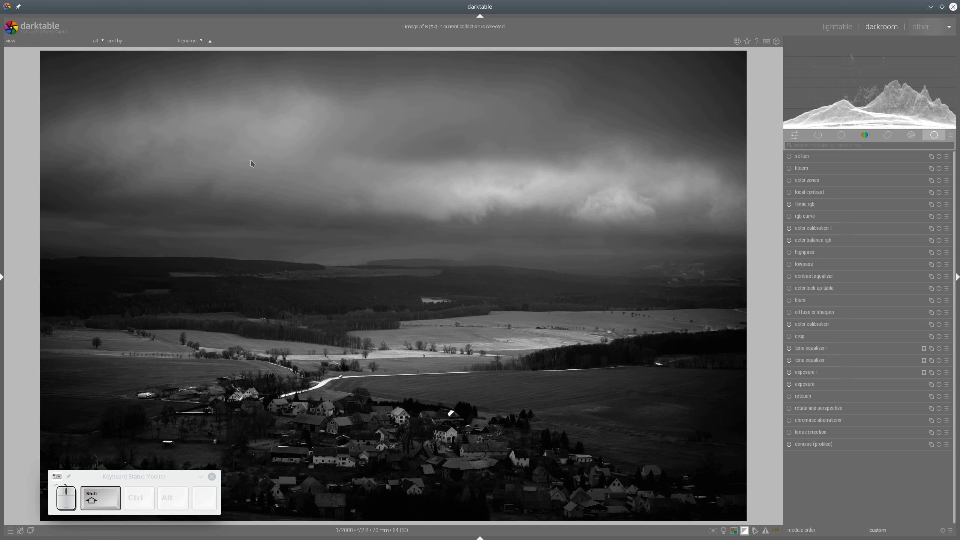
mouse_move(251, 161)
left_mouse_down()
mouse_move(547, 119)
mouse_move(769, 204)
mouse_move(467, 241)
mouse_move(127, 161)
mouse_move(310, 127)
left_mouse_up()
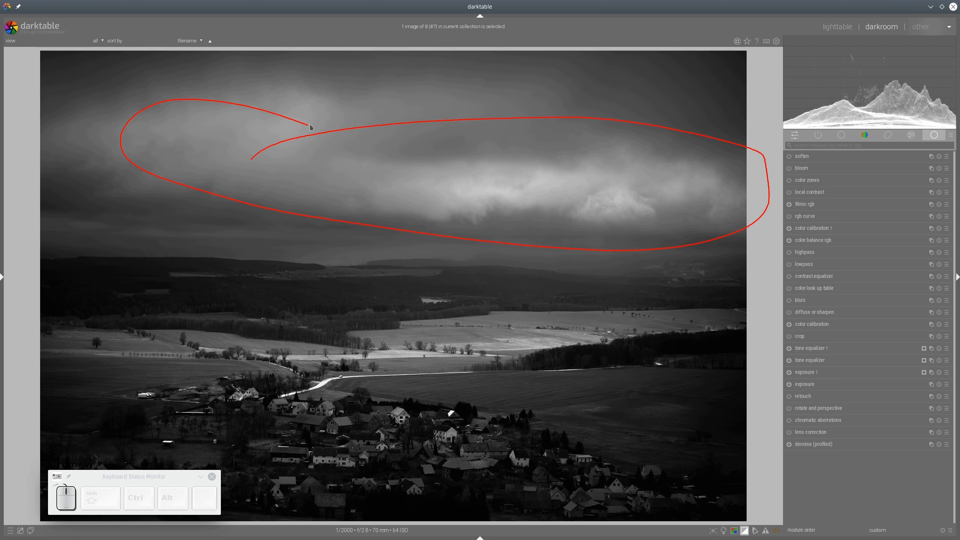
key("shift+F9")
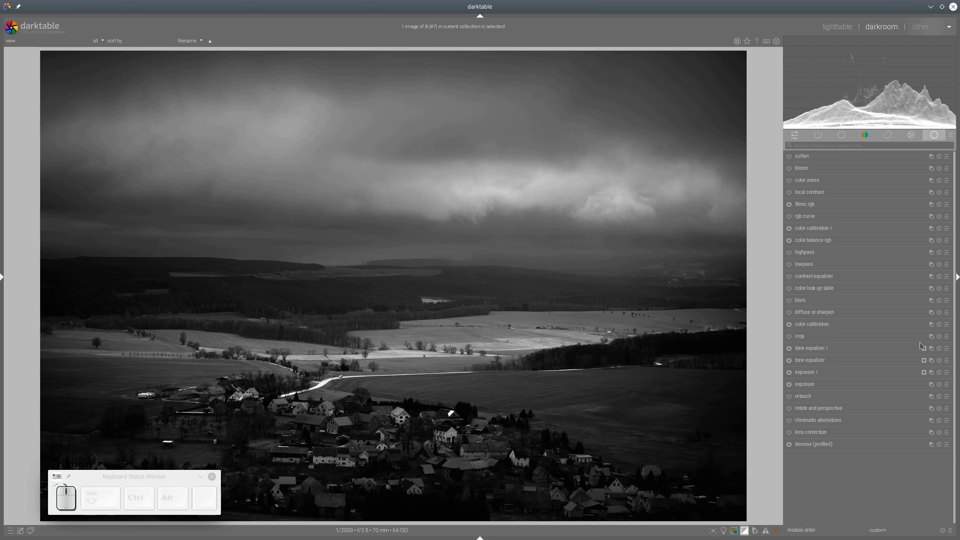
- Add a new tone equalizer instance above the duplicated one and apply the simple tone curve preset to it
left_click(931, 348)
left_click(911, 359)
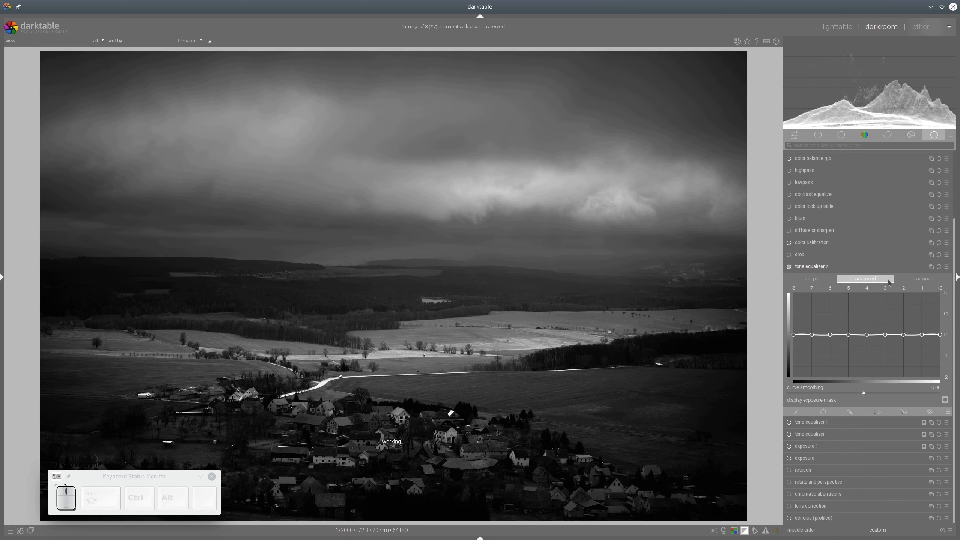
left_click(948, 268)
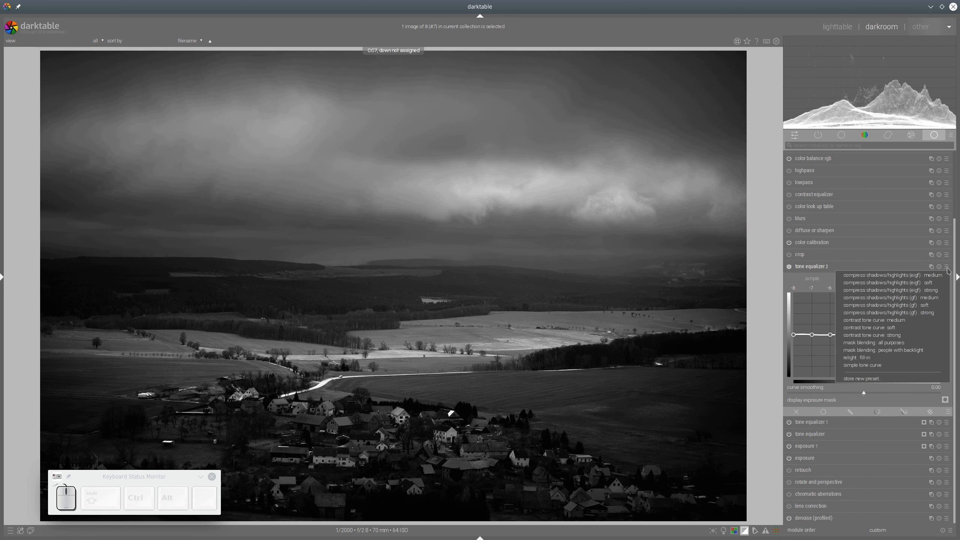
left_click(890, 365)
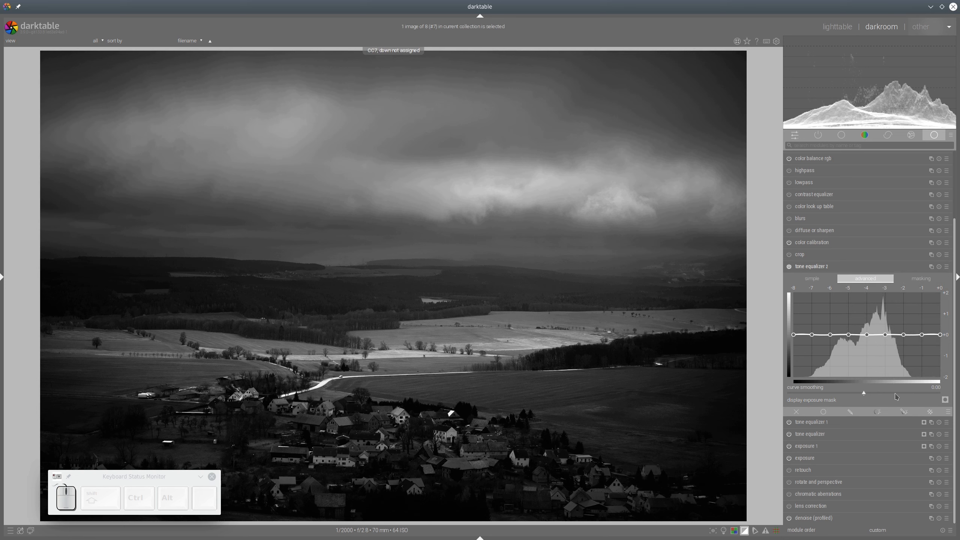
- Give the new tone equalizer a drawn and parametric mask with a long, widely feathered path around the bright cloud band across the sky
left_click(904, 412)
left_click(917, 457)
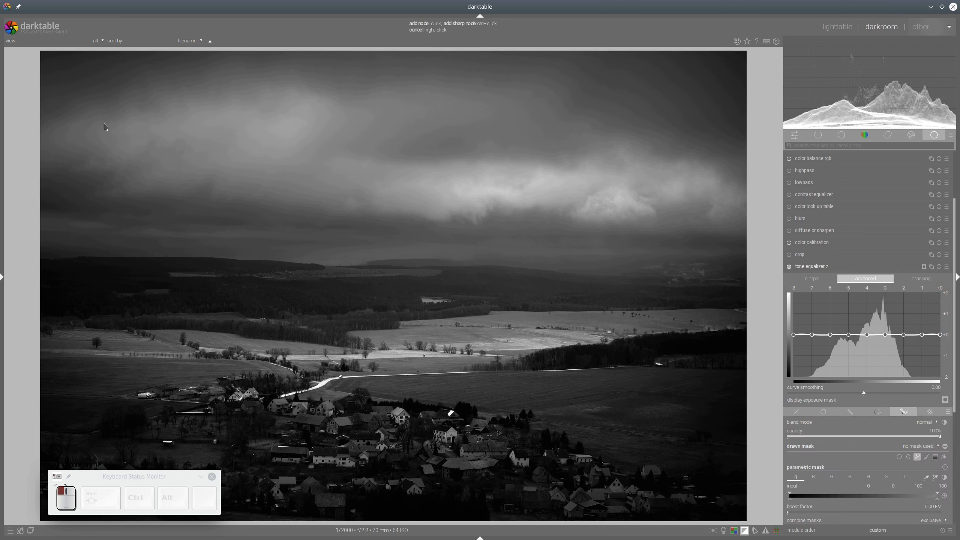
left_click(726, 171)
left_click(638, 232)
left_click(103, 190)
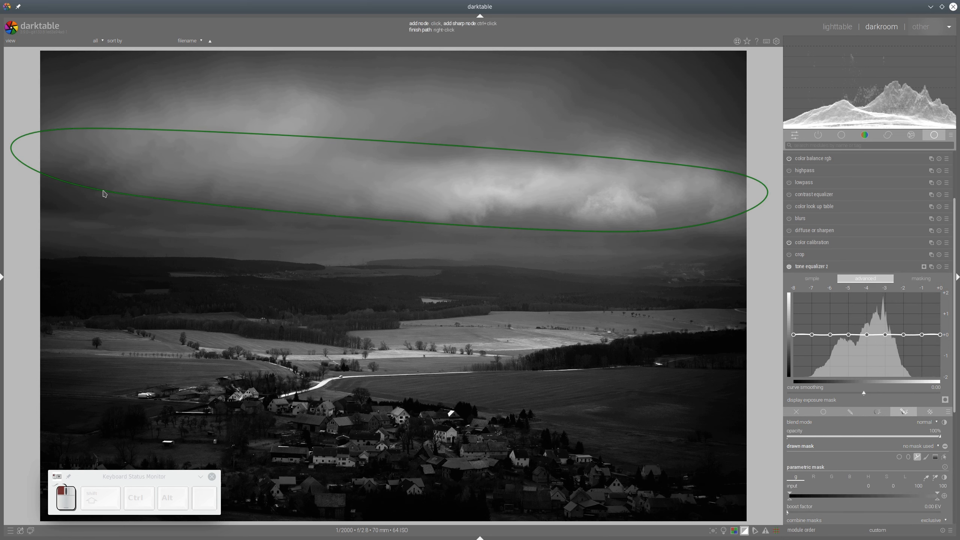
right_click(101, 189)
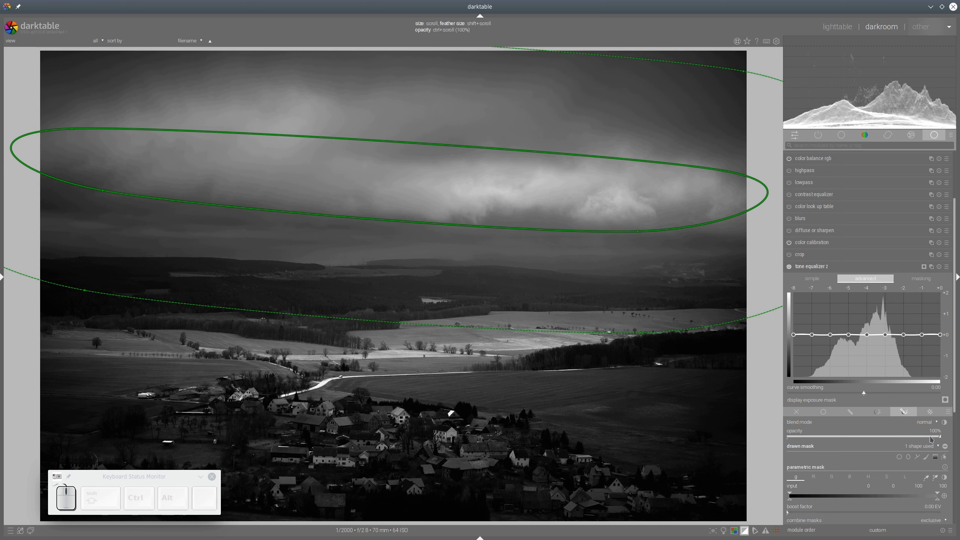
left_click(945, 457)
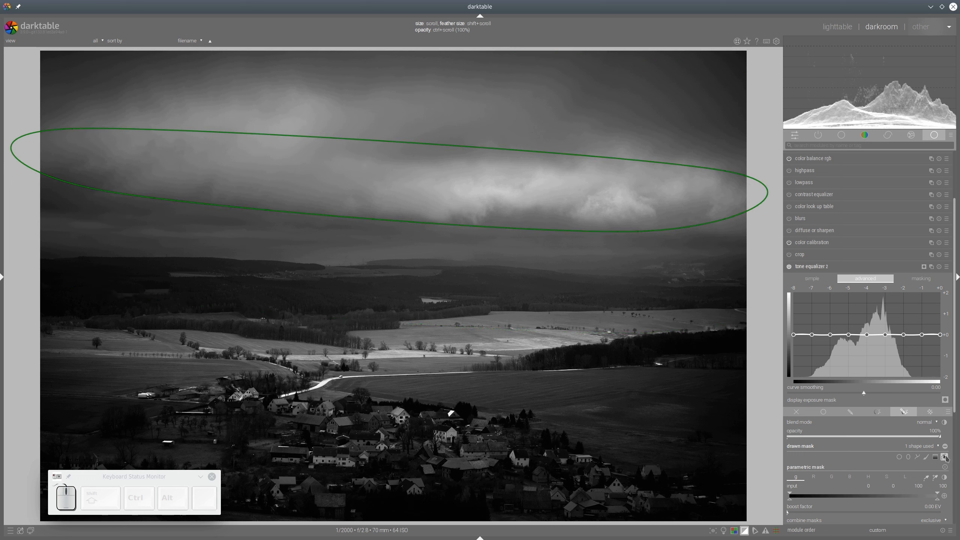
- Shape the cloud-masked tone equalizer curve with a dip around -4 EV and a lift around -1 EV, and check the photo in color assessment
left_click(945, 458)
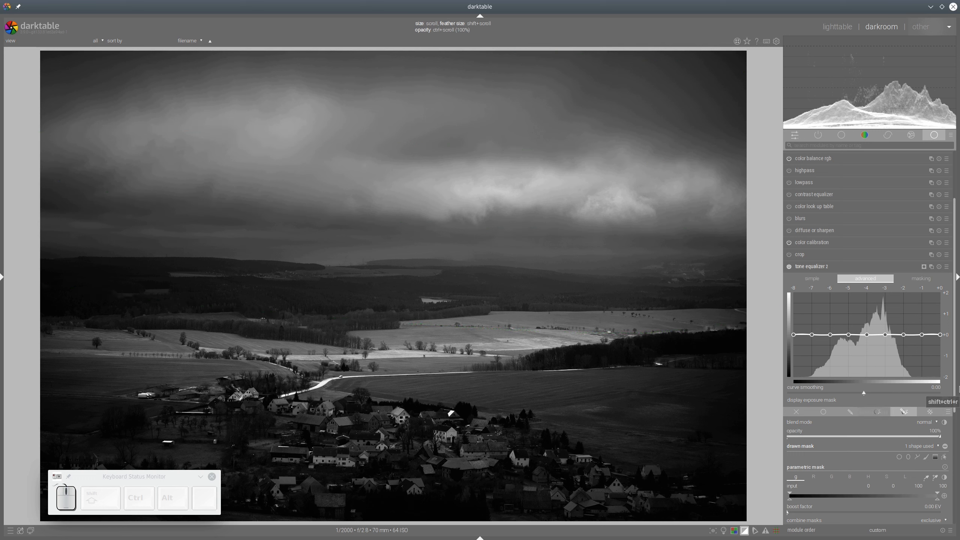
mouse_move(924, 313)
left_mouse_down()
mouse_move(927, 303)
mouse_move(922, 310)
left_mouse_up()
left_click_drag(854, 314, 933, 315)
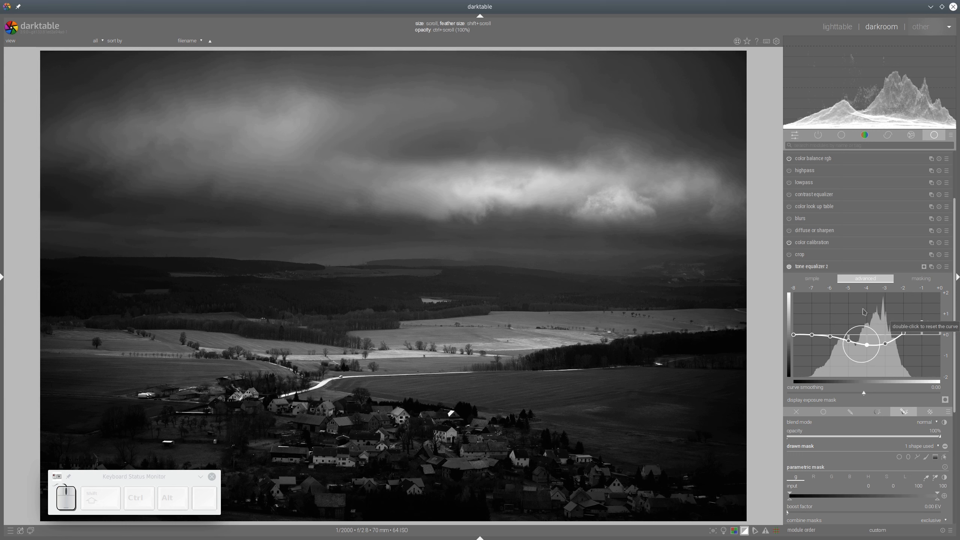
scroll(864, 312, "down", 2)
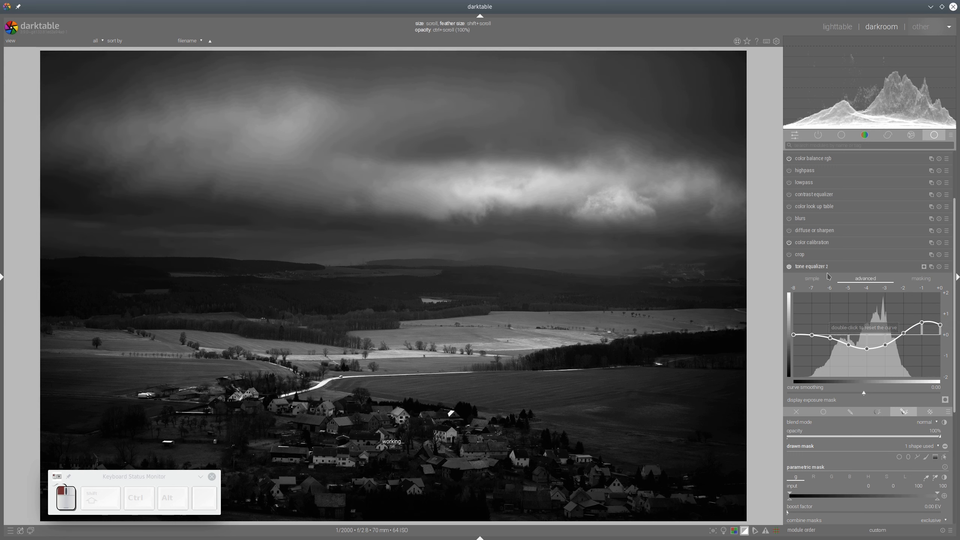
left_click(829, 268)
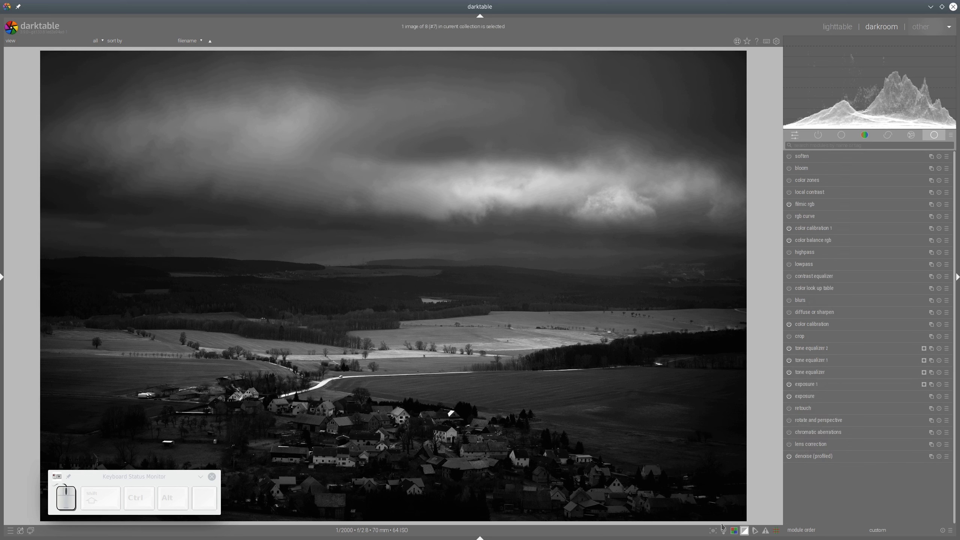
key("ctrl+b")
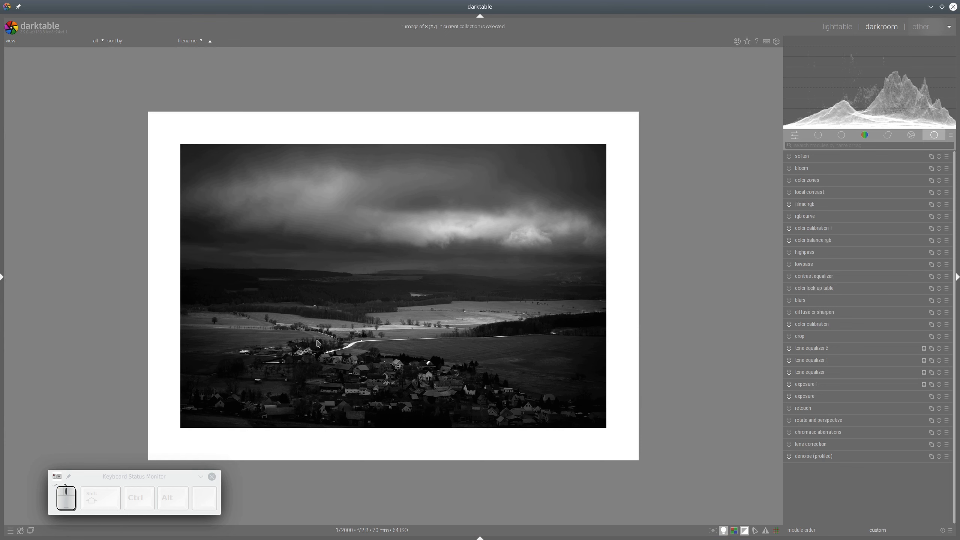
left_click(723, 531)
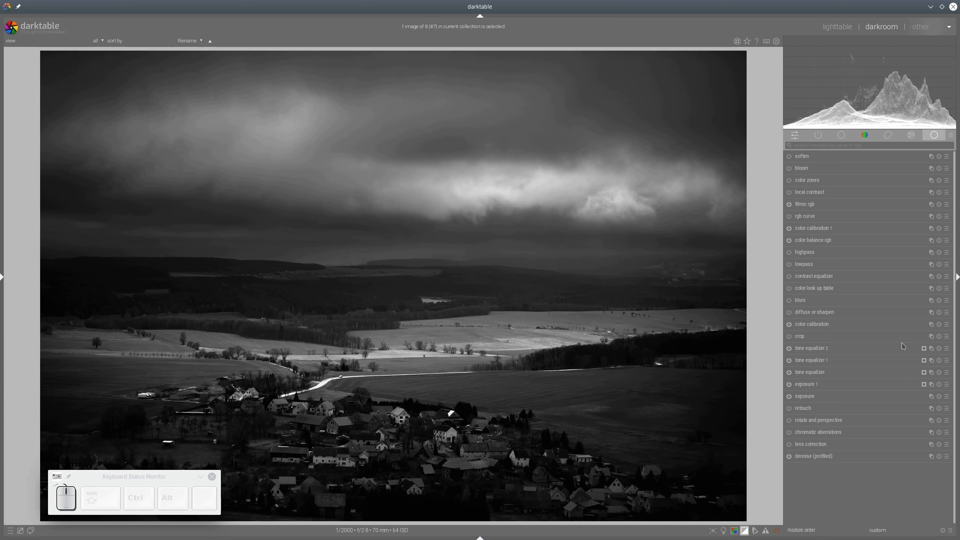
- Add a new exposure instance above exposure 1 and give it a drawn and parametric mask
left_click(931, 384)
left_click(895, 395)
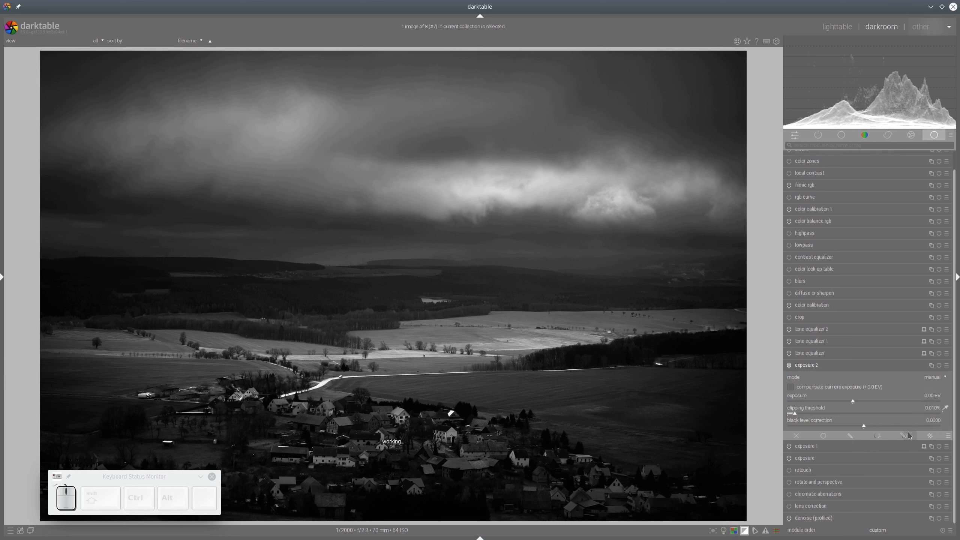
left_click(906, 436)
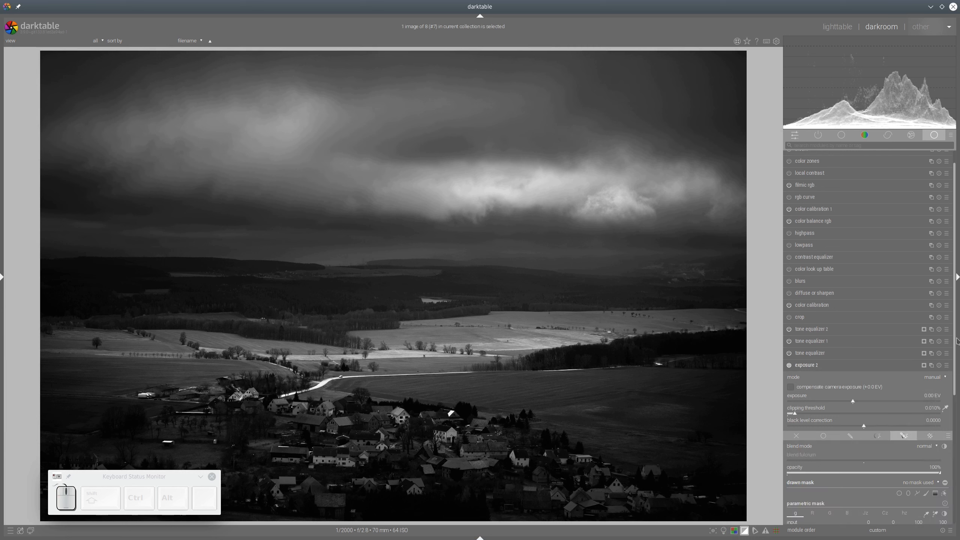
left_click_drag(958, 344, 959, 411)
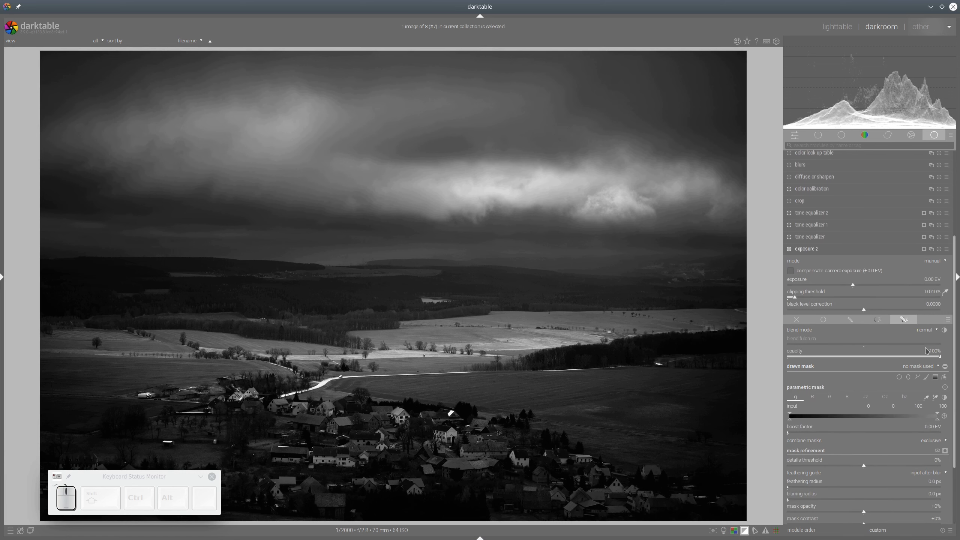
- Draw a wide, broadly feathered path across the bright fields and raise the new instance's exposure to about 0.3 EV
left_click(918, 377)
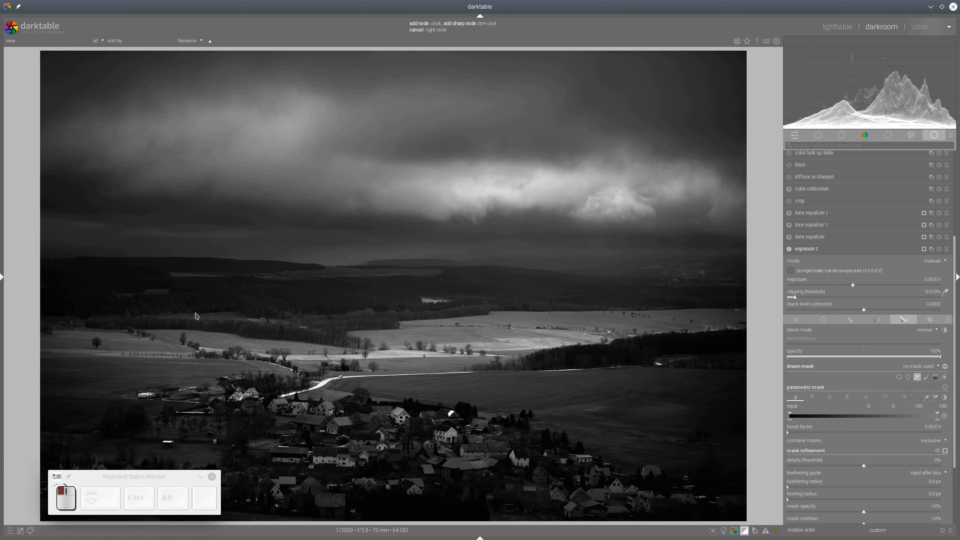
left_click(63, 330)
left_click(729, 348)
left_click(691, 392)
left_click(122, 389)
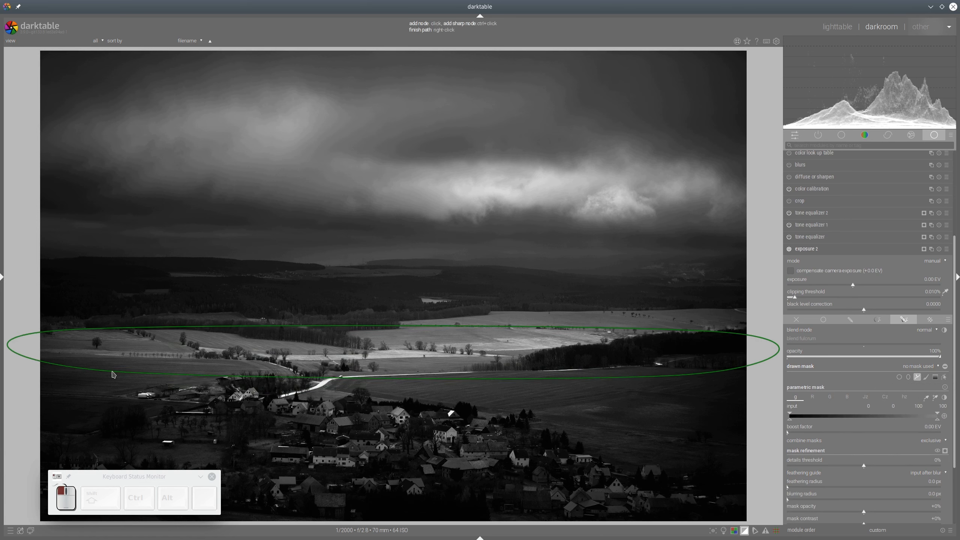
right_click(114, 369)
left_click_drag(292, 366, 292, 367)
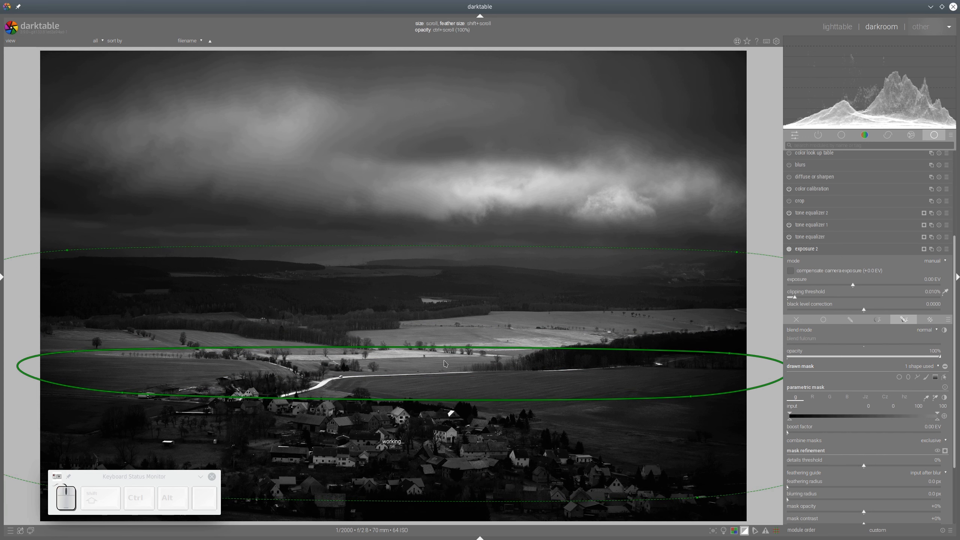
left_click(860, 285)
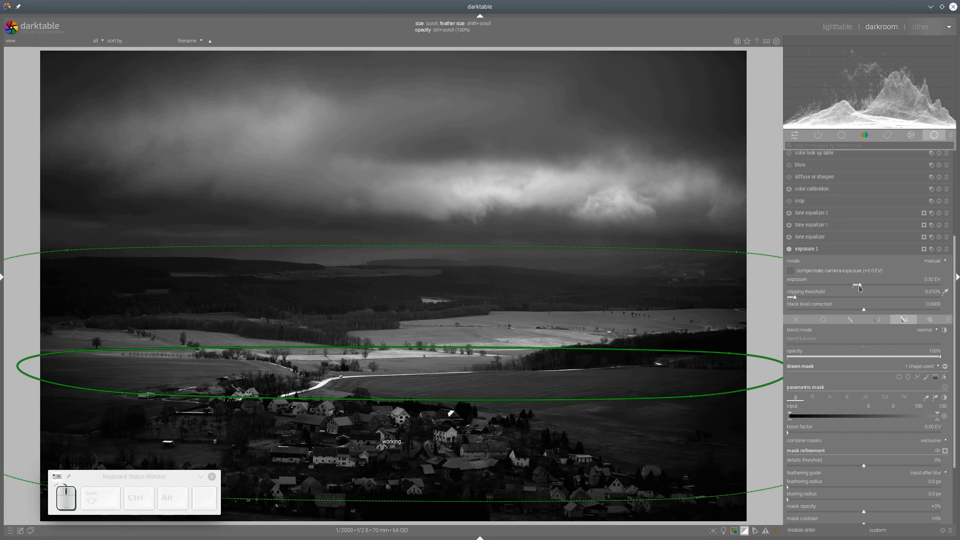
left_click(844, 250)
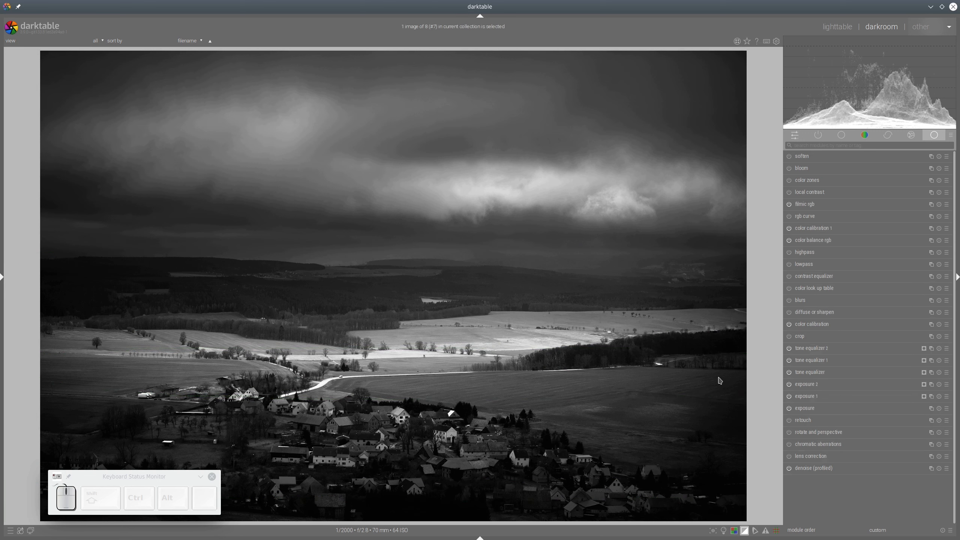
- Examine the bright clouds and fields of the valley photo in color assessment mode and return to the normal view
left_click(725, 528)
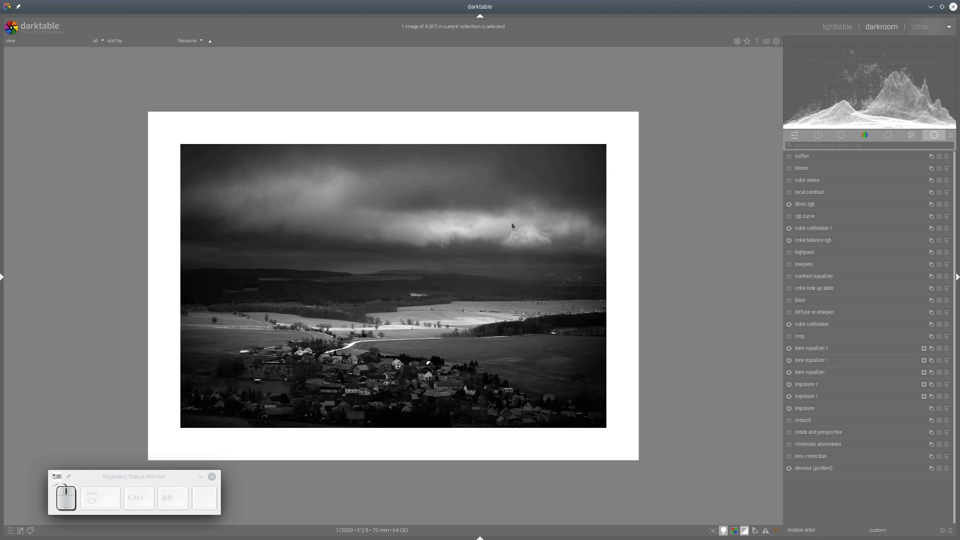
key("shift")
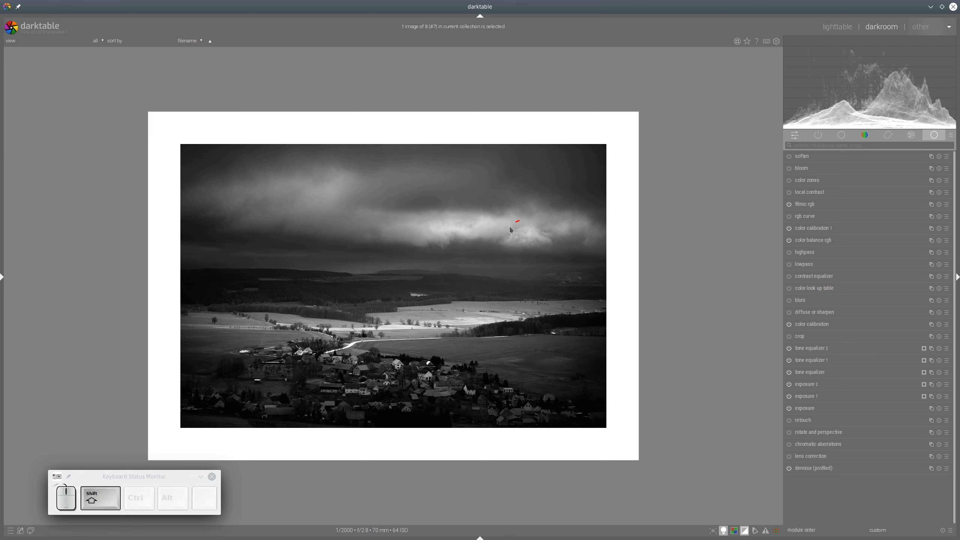
mouse_move(426, 290)
left_mouse_down()
mouse_move(419, 313)
mouse_move(448, 308)
left_mouse_up()
key("shift+F9")
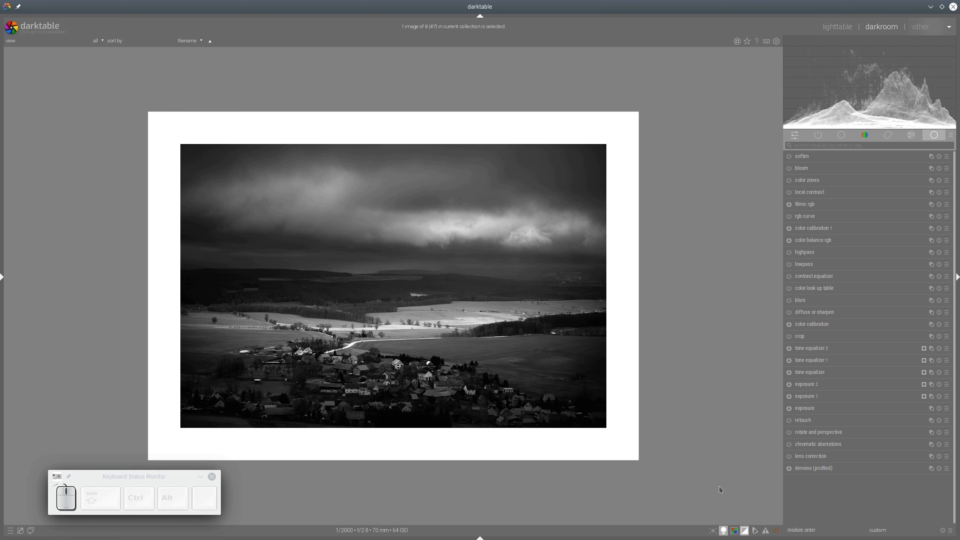
left_click(724, 531)
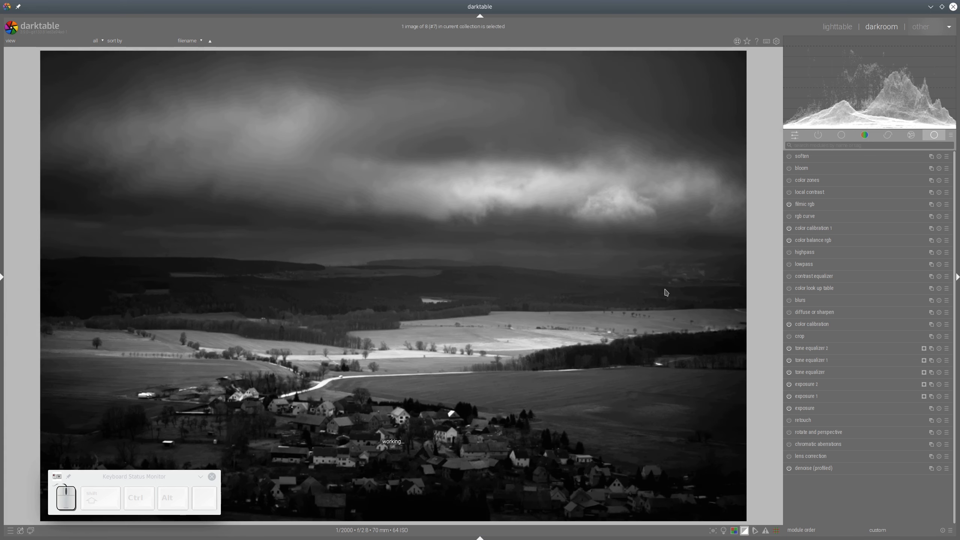
- Open the plant leaves photo and raise its exposure to about 1.6 EV
key("Tab")
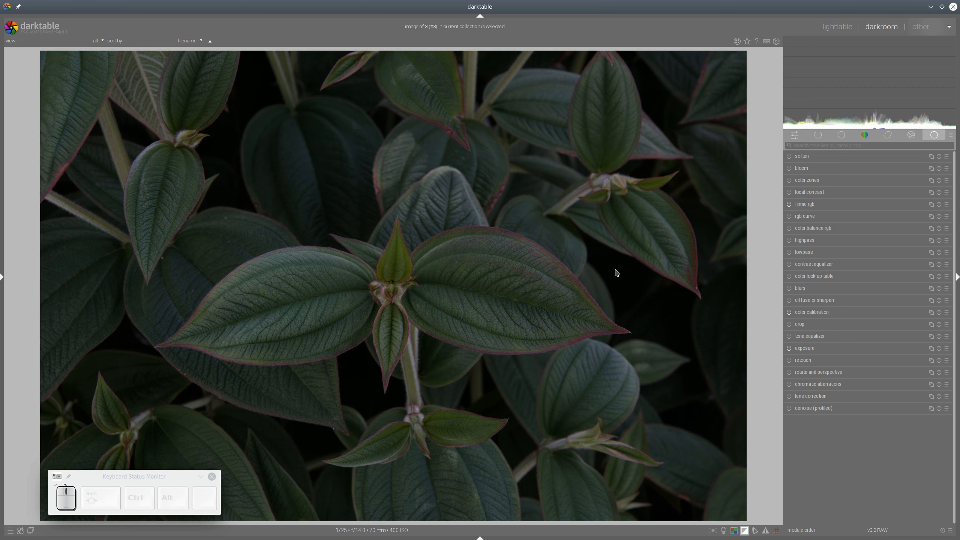
left_click(804, 349)
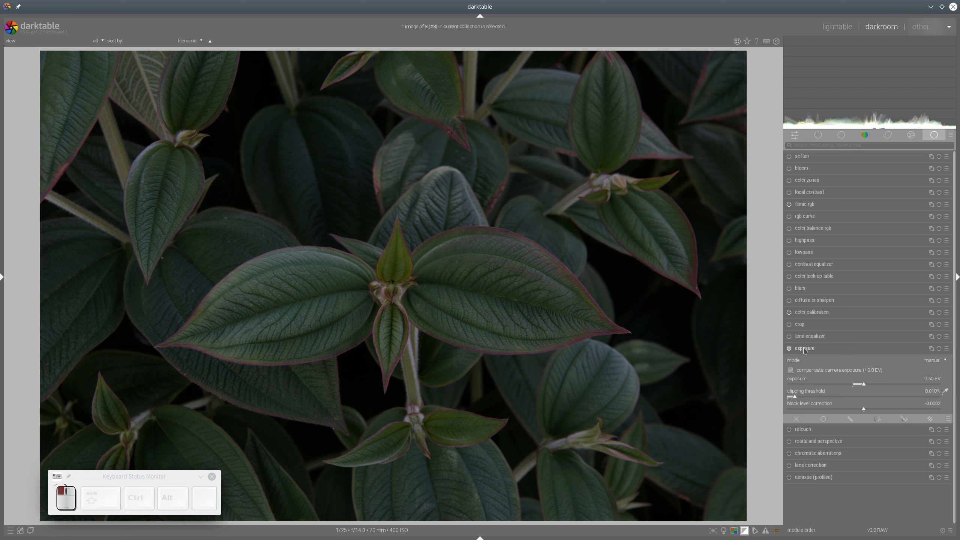
left_click(884, 385)
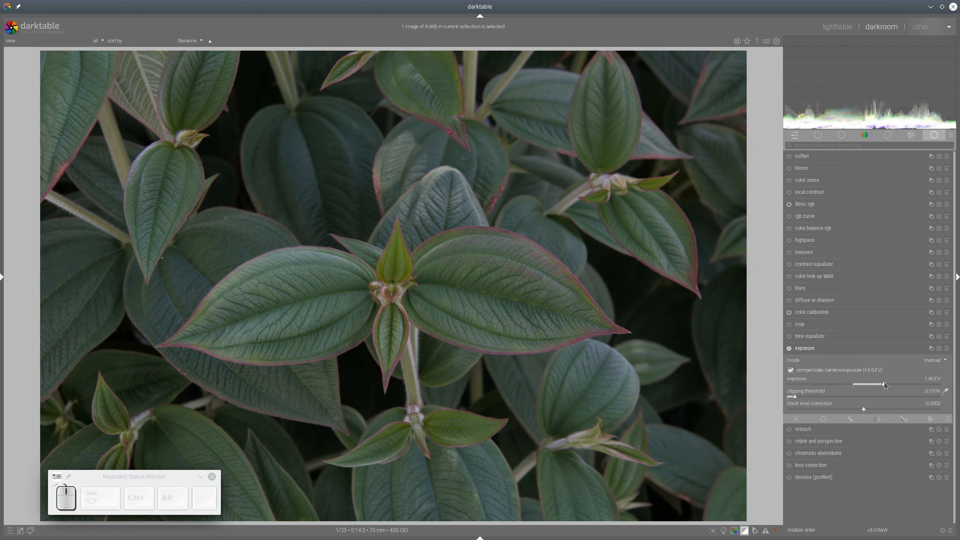
left_click(889, 386)
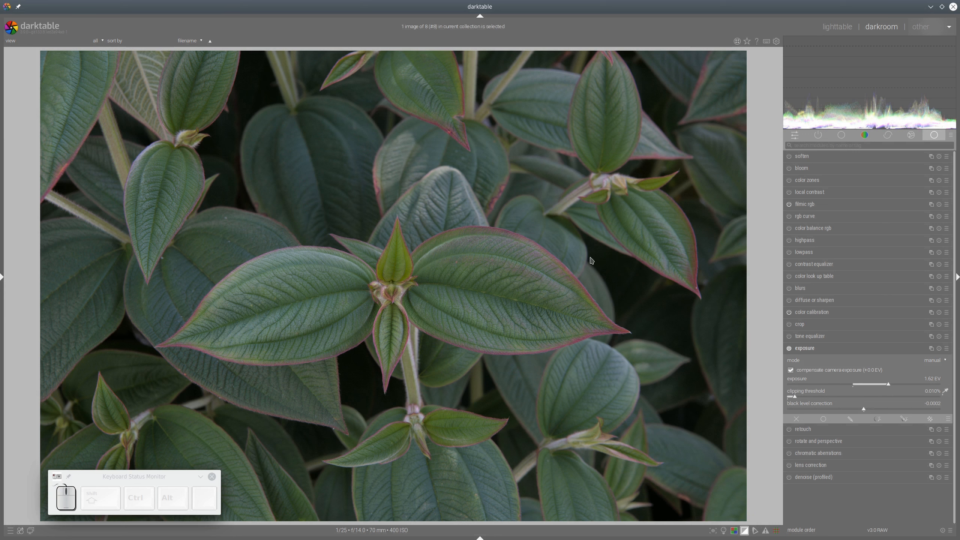
- Raise the contrast of filmic rgb's look to about 1.8 and shift its balance slightly towards the highlights
left_click(808, 206)
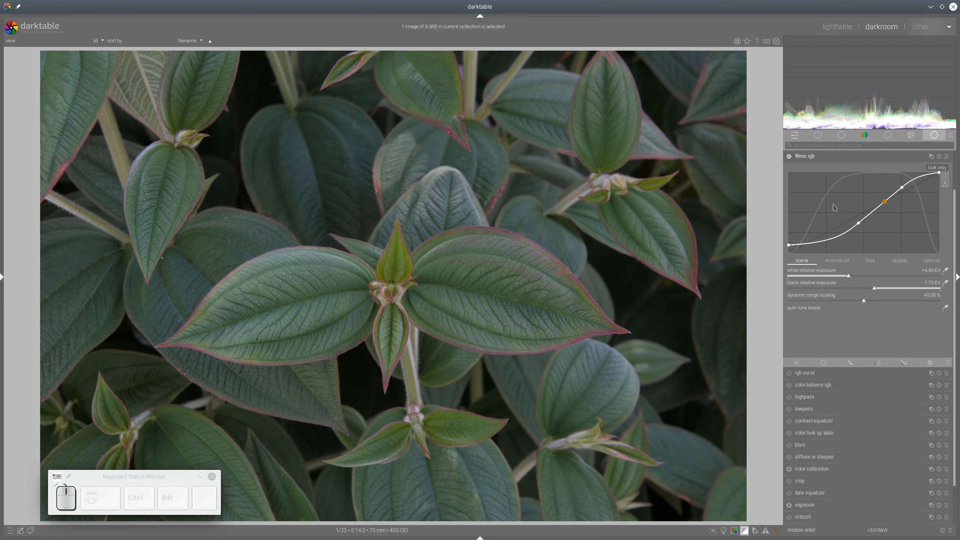
left_click(871, 261)
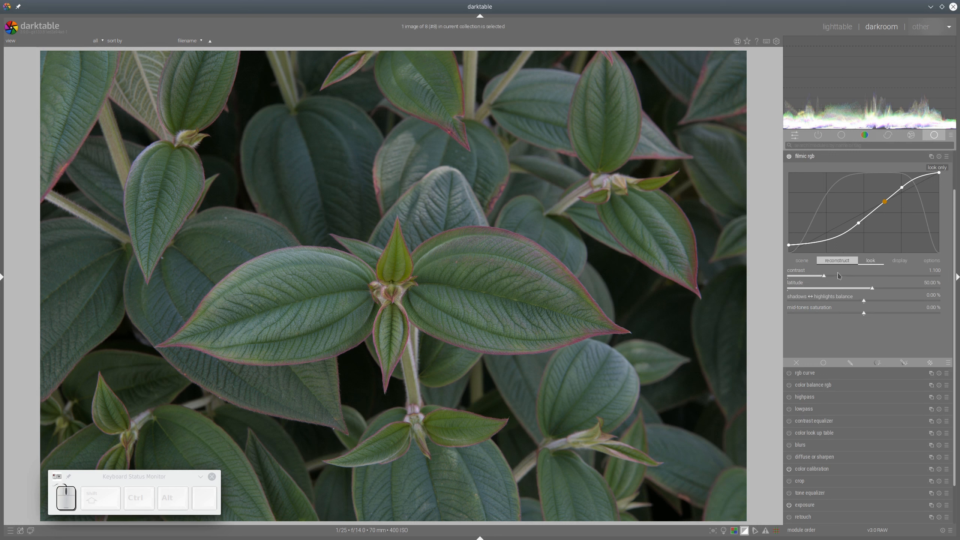
left_click(846, 279)
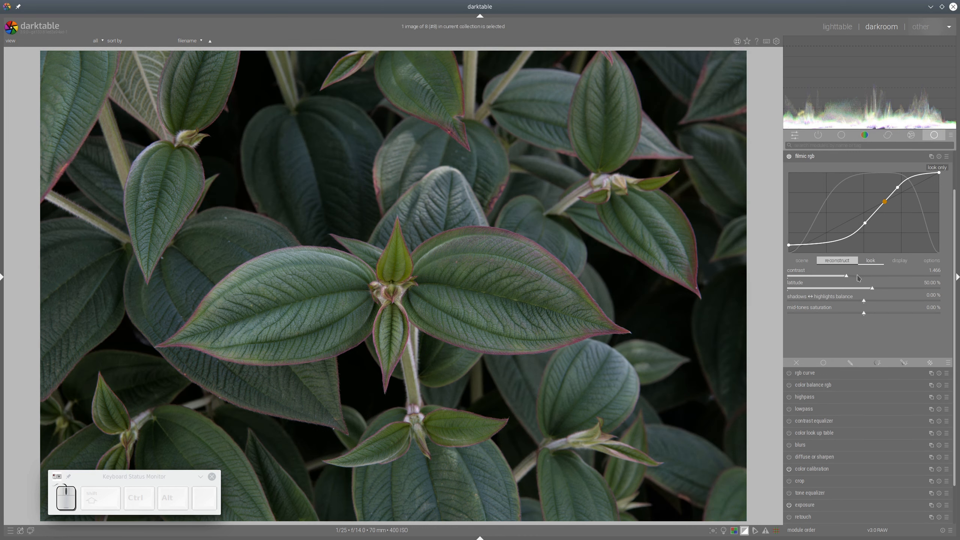
left_click(858, 278)
left_click(866, 278)
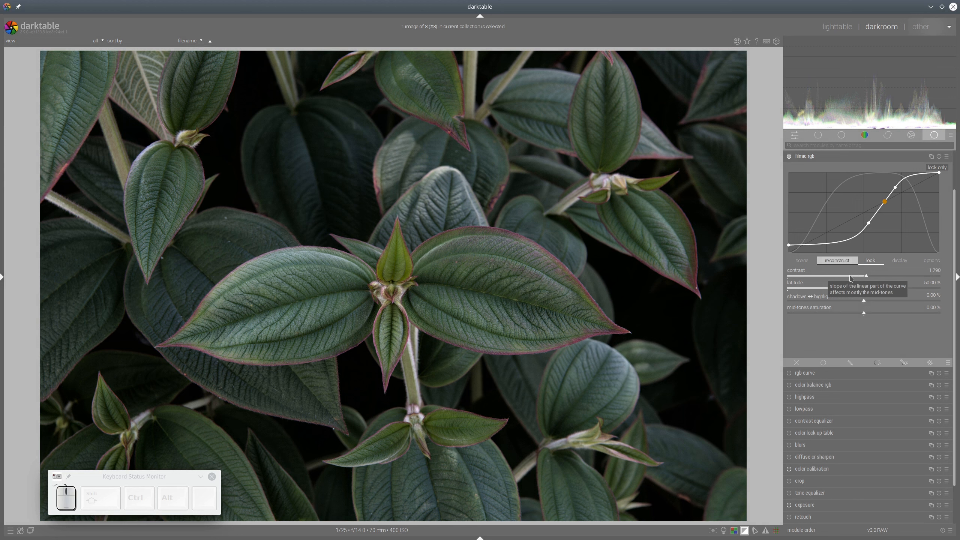
left_click(875, 301)
left_click(821, 159)
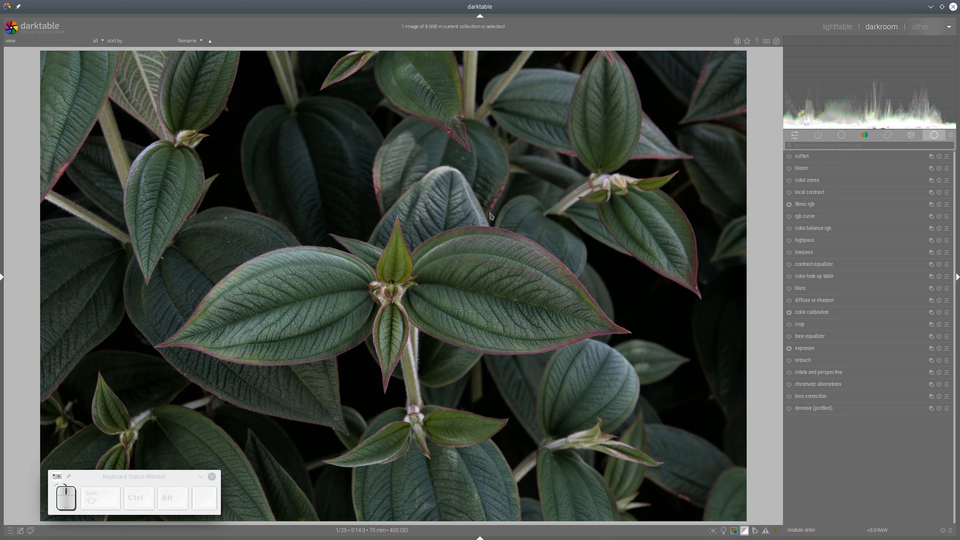
- Set color balance rgb to about 18% global vibrance, 19% global chroma, 21% shadows chroma, 20% shadows saturation and 6% mid-tones saturation
left_click(818, 232)
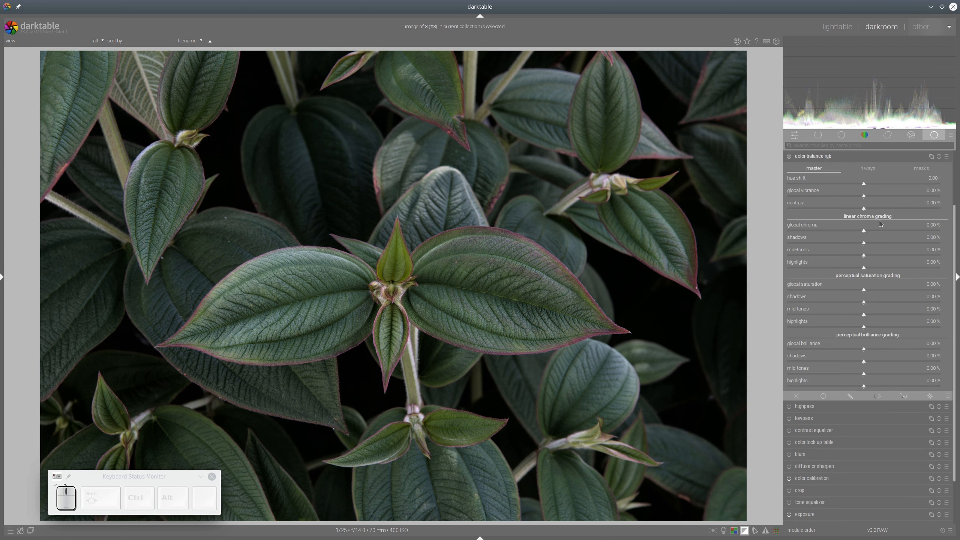
left_click(892, 196)
left_click(924, 303)
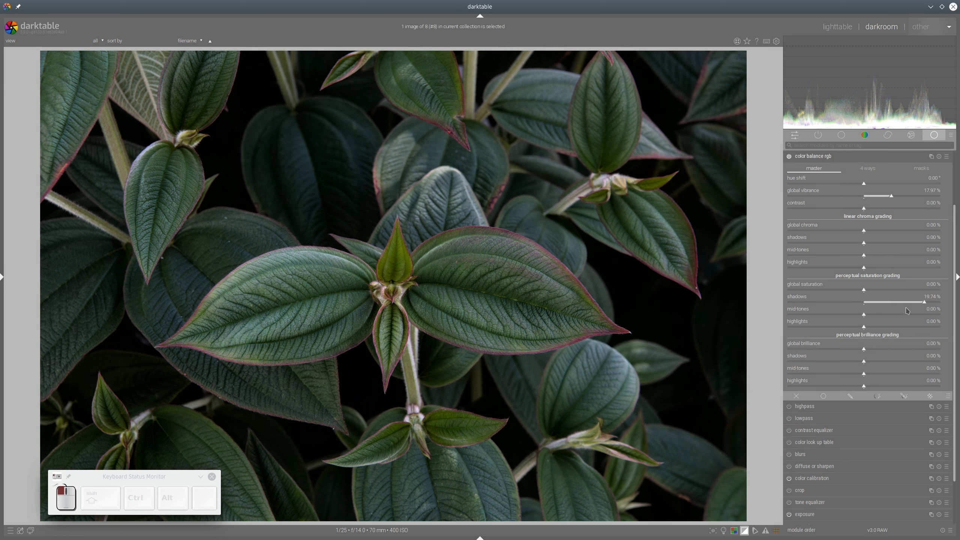
left_click(882, 314)
left_click(892, 230)
left_click(880, 243)
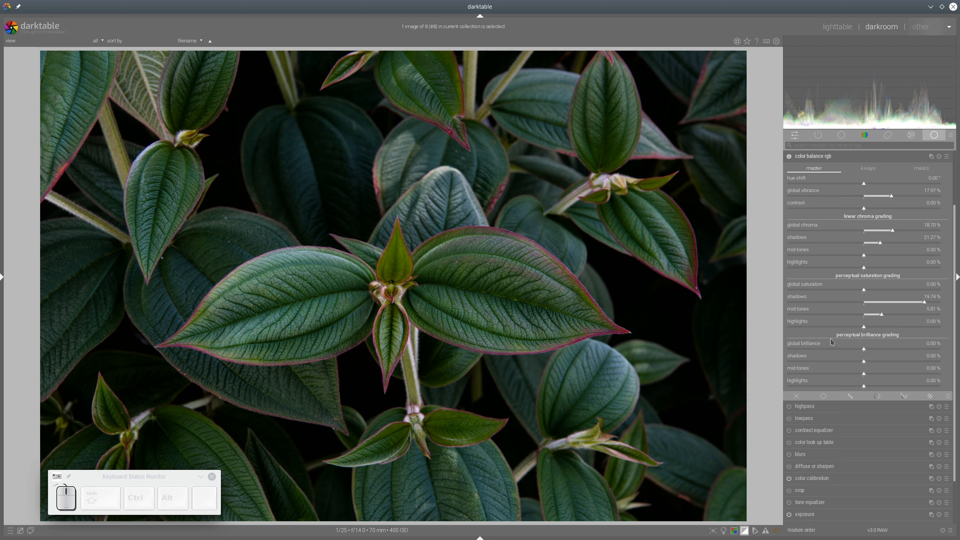
- Set the perceptual brilliance in color balance rgb to about -5.6% global and 16.4% highlights, and collapse the module
left_click(898, 385)
left_click(846, 350)
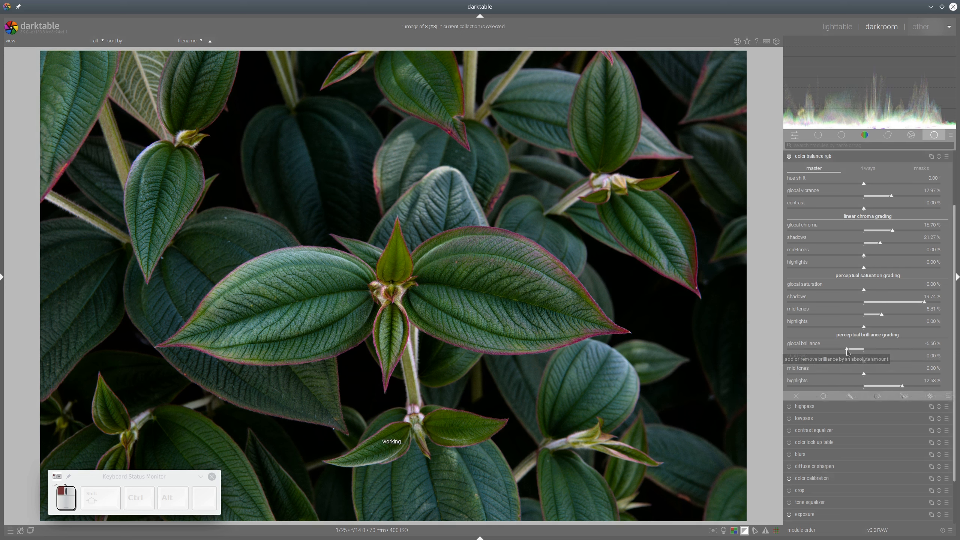
left_click(914, 386)
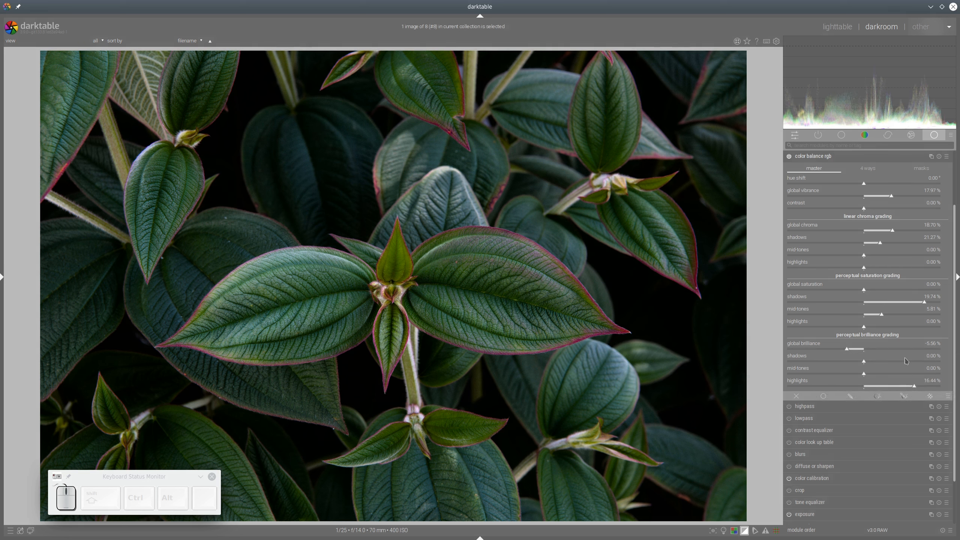
left_click(808, 159)
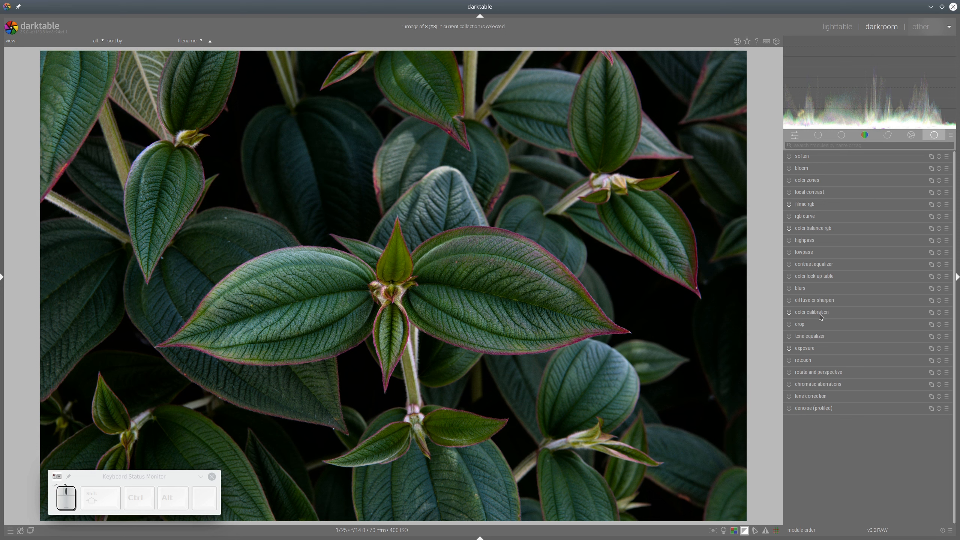
- Add a new color calibration instance and move it above color balance rgb in the module order
left_click(932, 313)
left_click(907, 320)
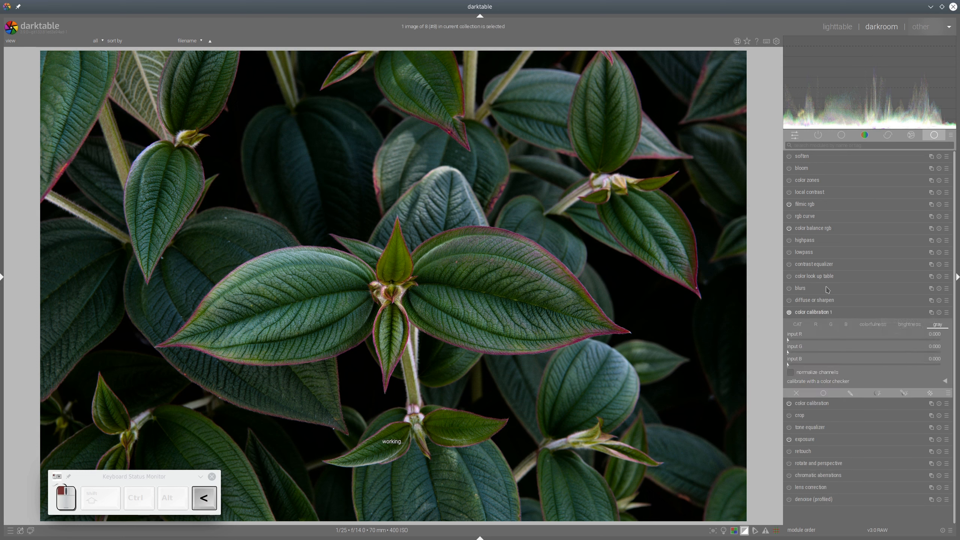
left_click_drag(813, 313, 824, 228)
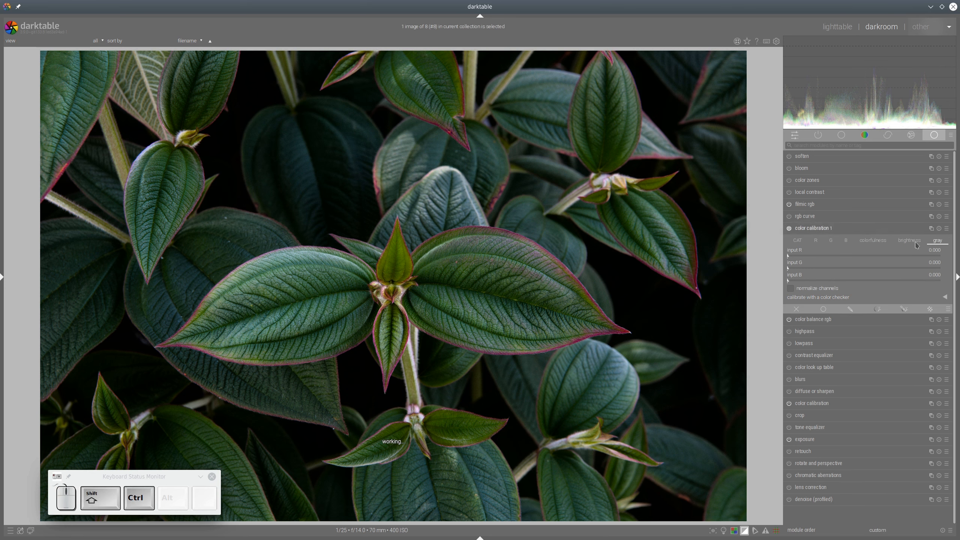
- Convert the photo to black and white in color calibration 1 by setting the gray input R to about 0.729
left_click(935, 242)
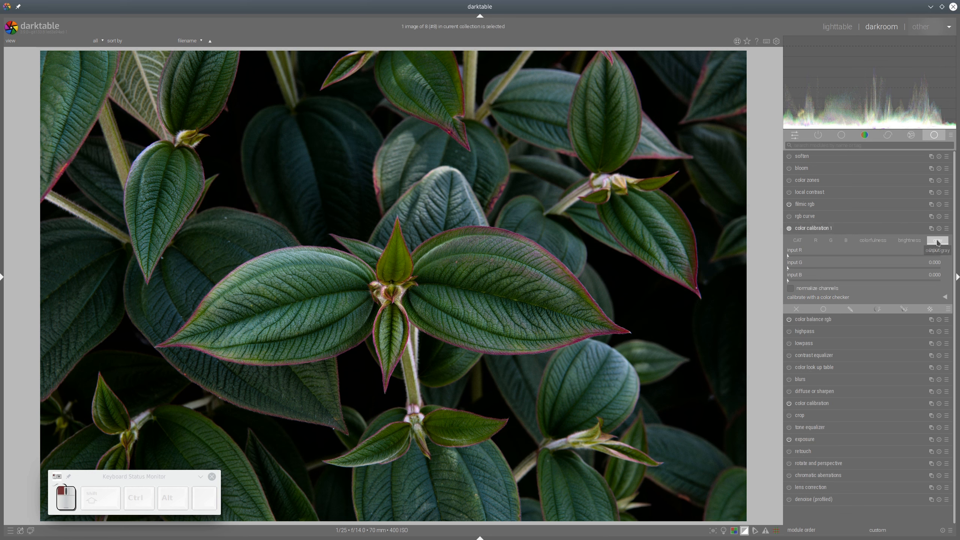
left_click(899, 255)
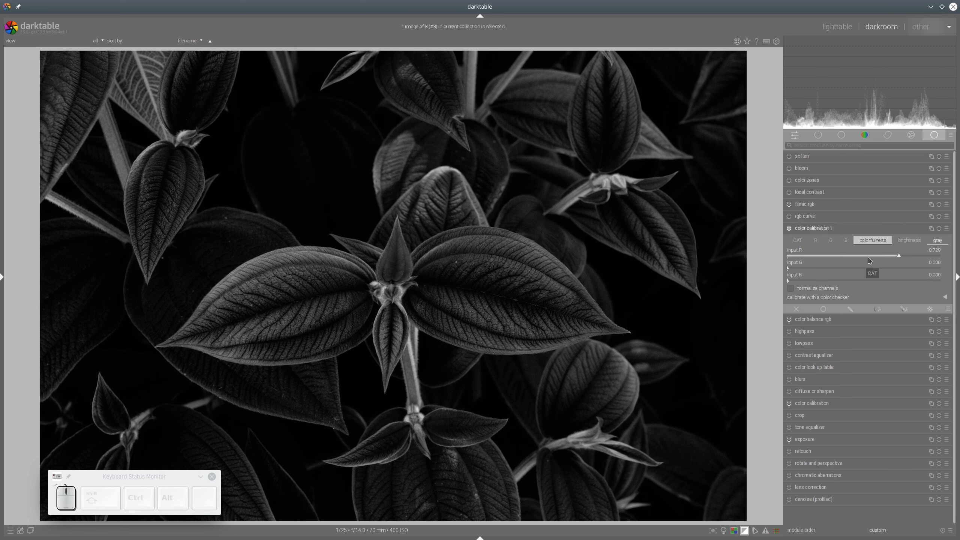
scroll(868, 263, "up", 4)
- Set the brightness mix of color calibration 1 to about 0.33 input R, 0.017 input G and -0.271 input B
left_click(910, 240)
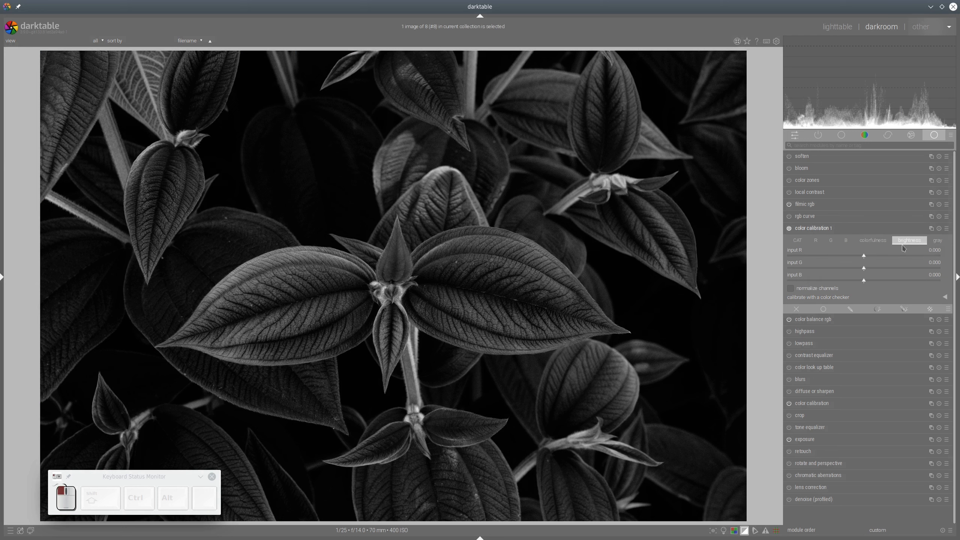
left_click_drag(851, 290, 844, 282)
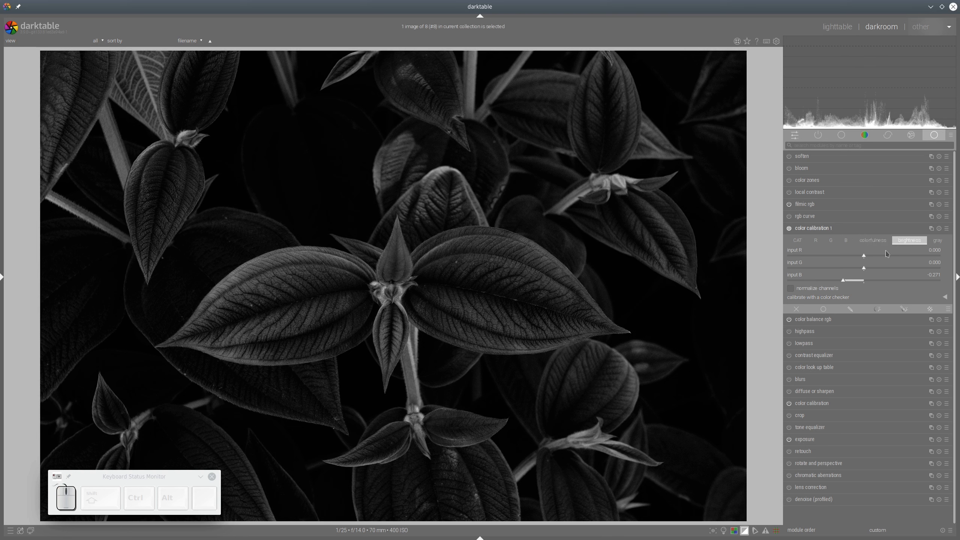
left_click(889, 255)
left_click(881, 268)
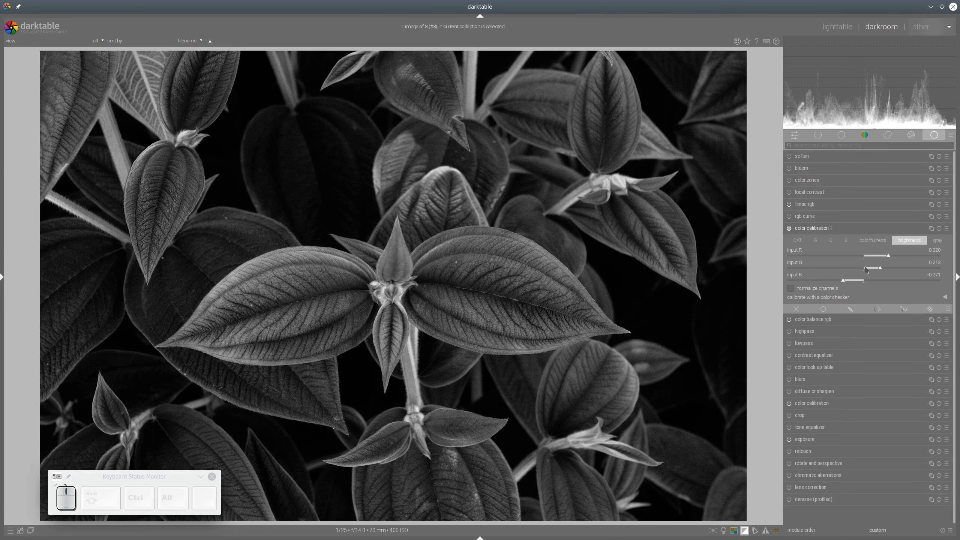
left_click(866, 269)
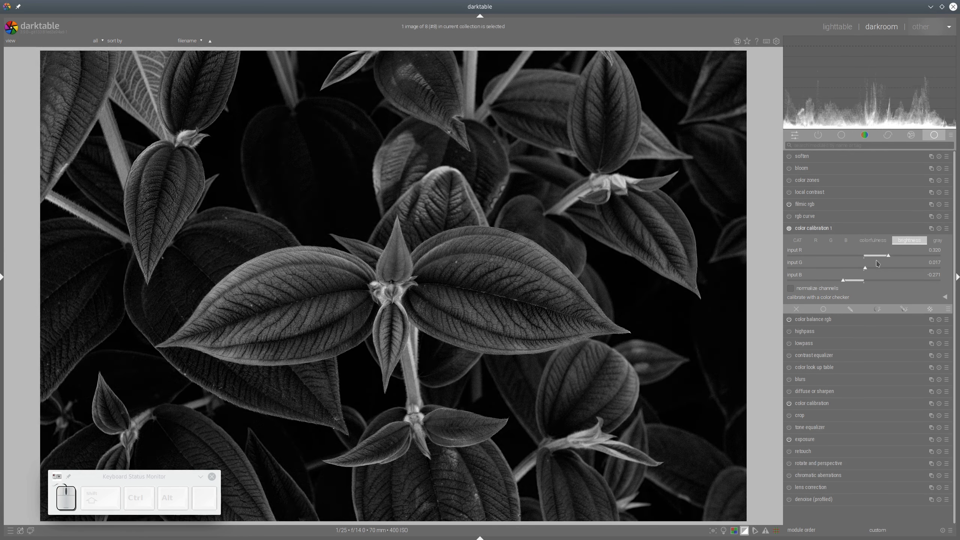
- Set the gray mix to about 0.836 input R and 0.088 input G, and check the photo in color assessment mode
left_click(938, 241)
left_click(915, 256)
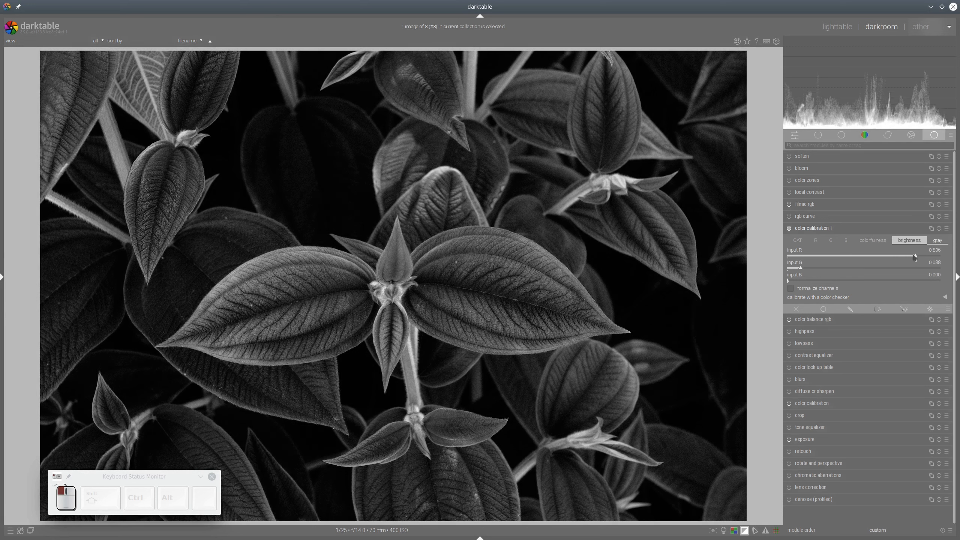
left_click(818, 231)
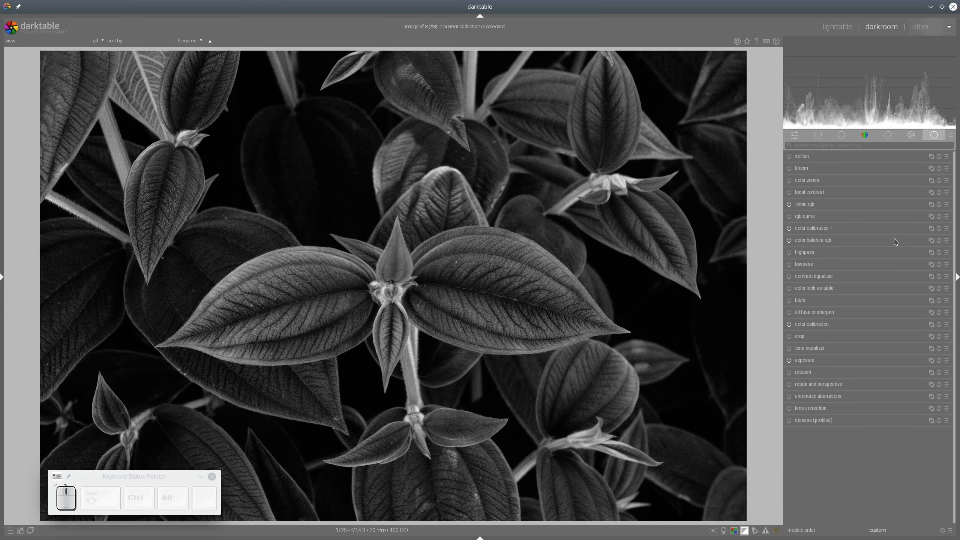
left_click(724, 531)
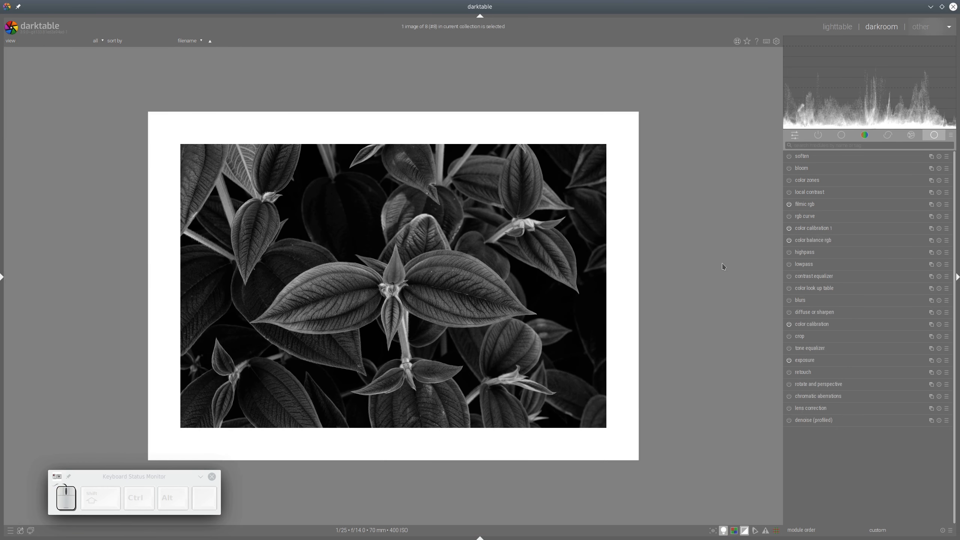
left_click(724, 531)
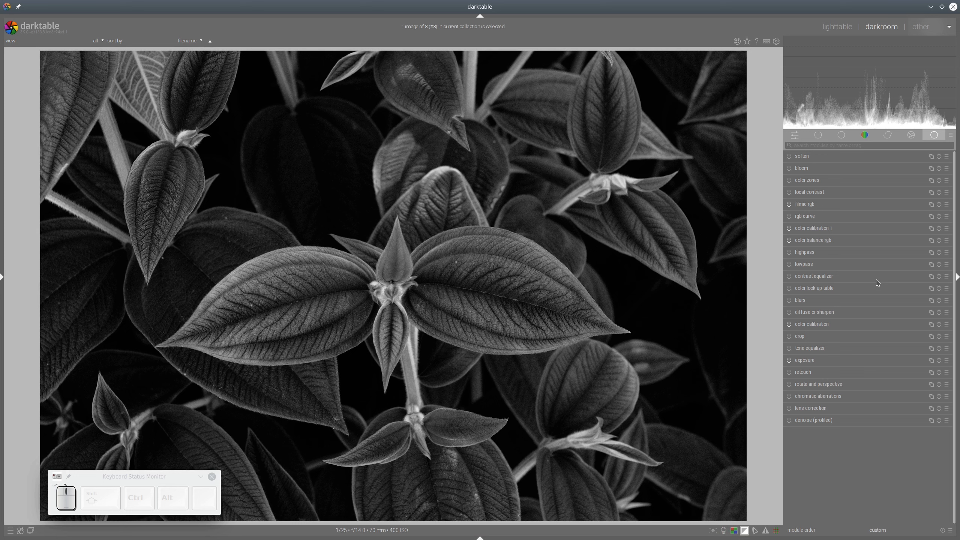
- Enable diffuse or sharpen with 10 iterations, 384 px radius span and -50% 1st and 4th order speeds, placed above color calibration 1
left_click(791, 313)
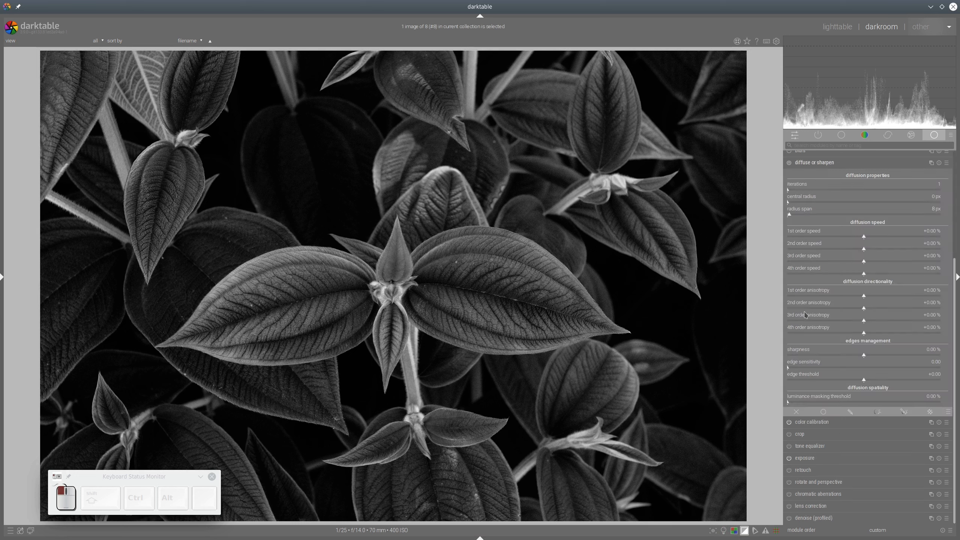
left_click(818, 171)
left_click(815, 312)
key("ctrl+b")
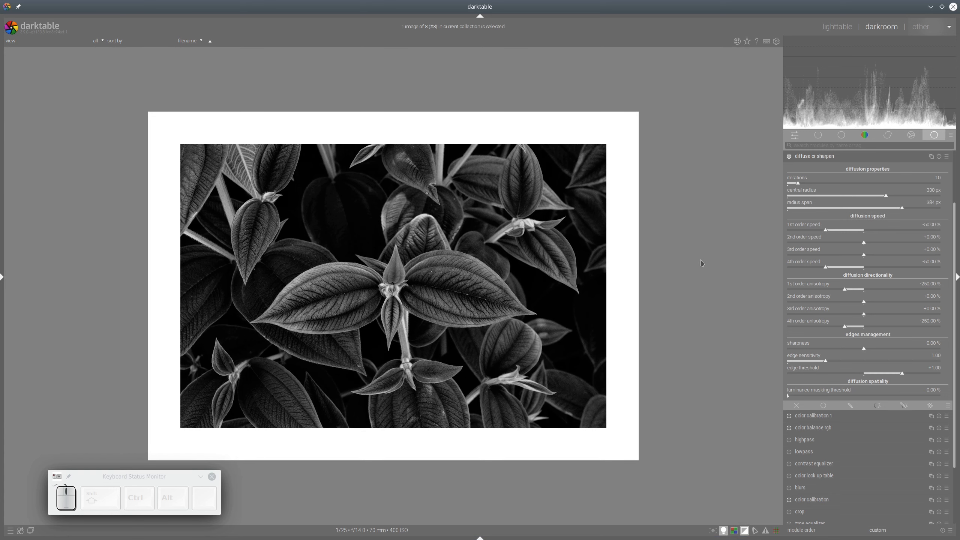
left_click(724, 531)
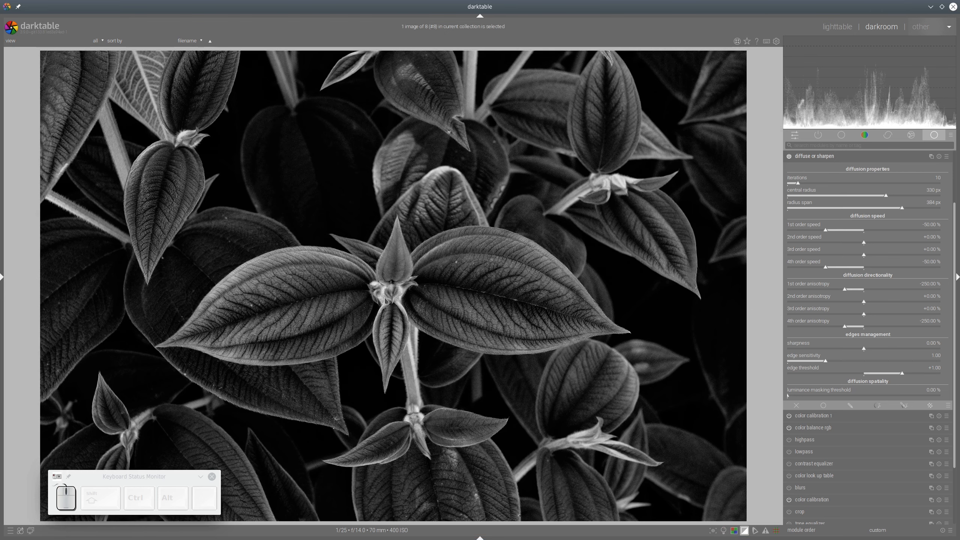
- Collapse diffuse or sharpen and enable denoise (profiled), checking the photo in color assessment mode
scroll(386, 285, "up", 3, "ctrl")
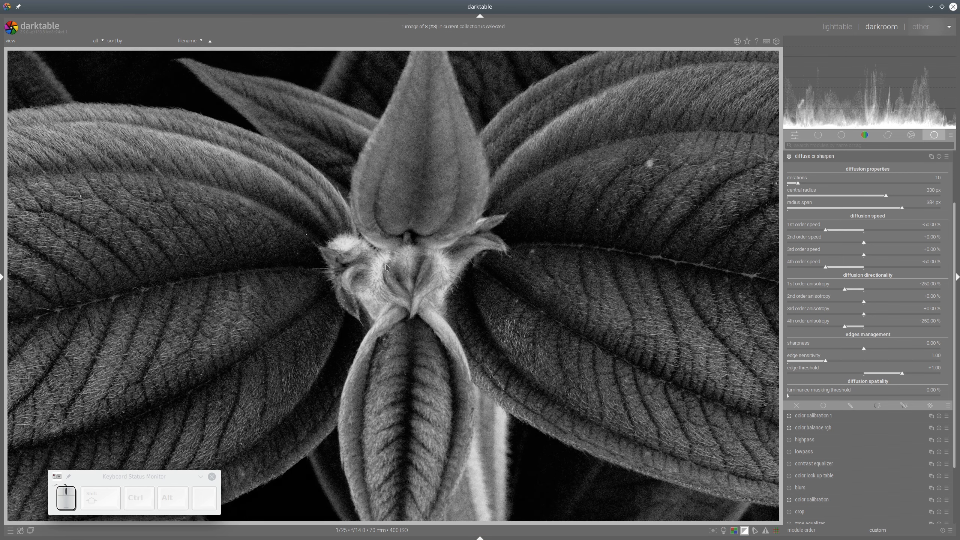
left_click(831, 156)
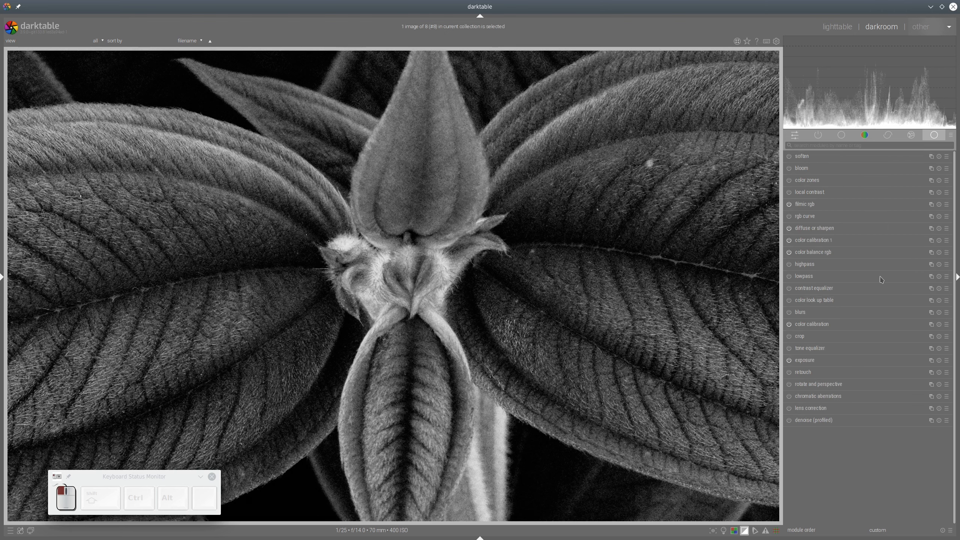
left_click(789, 421)
scroll(522, 288, "down", 4, "ctrl")
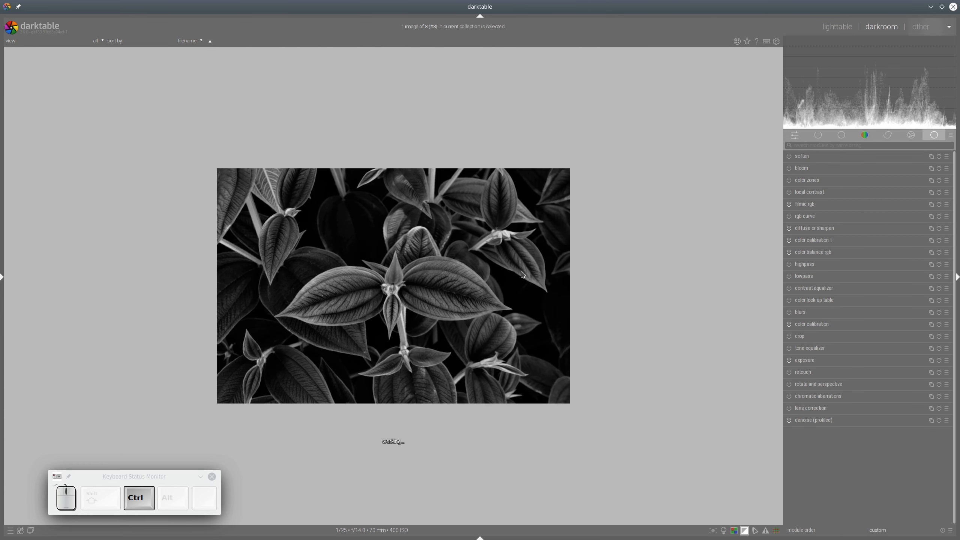
scroll(523, 274, "up", 2, "ctrl")
scroll(522, 275, "up", 3, "ctrl")
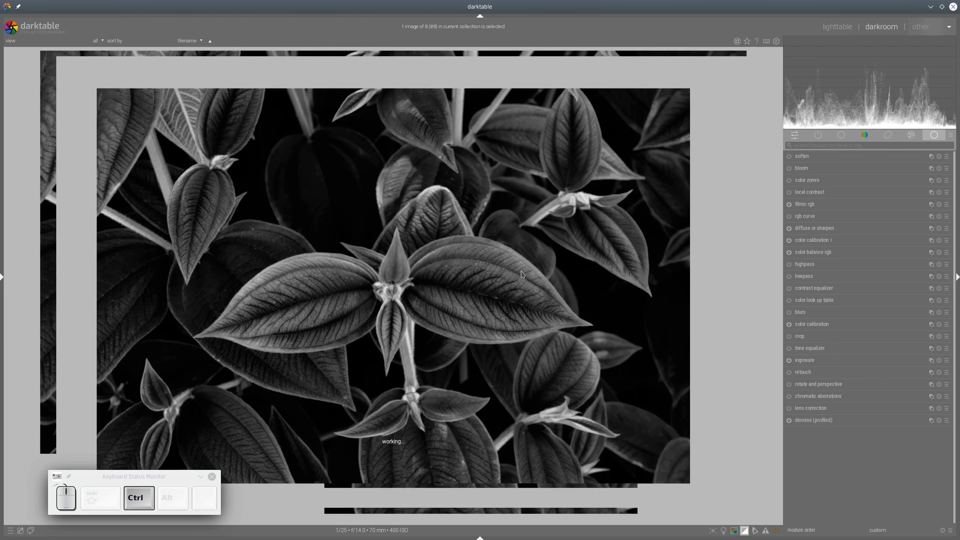
scroll(523, 274, "down", 2, "ctrl")
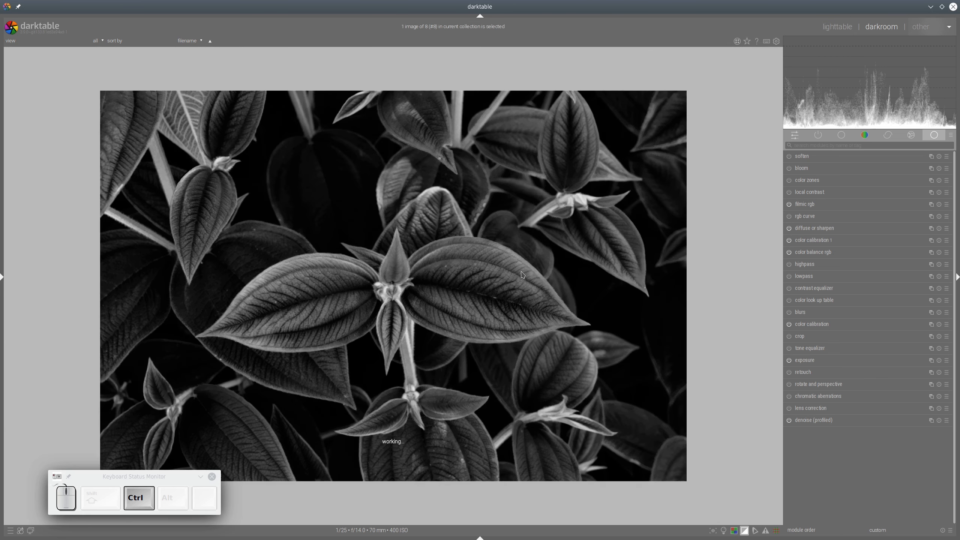
scroll(523, 274, "up", 1, "ctrl")
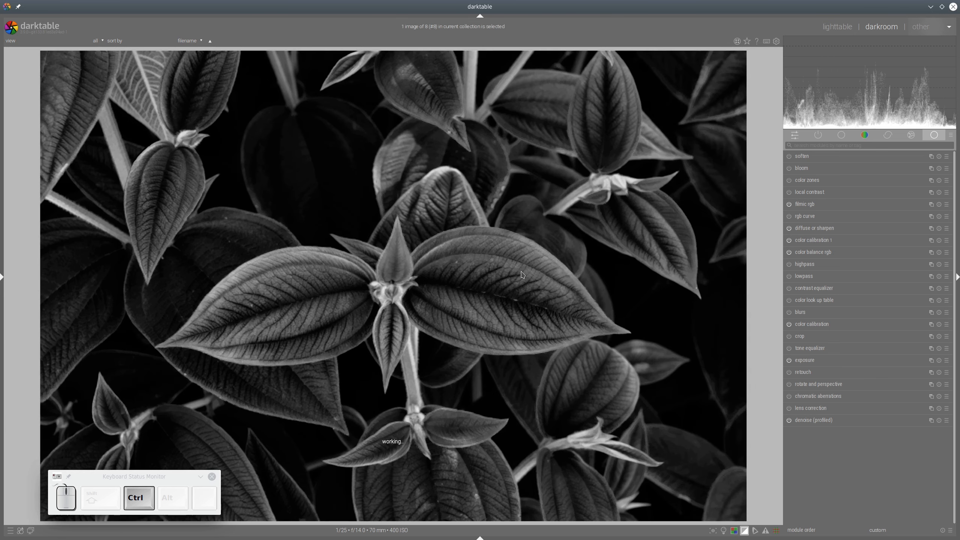
left_click(724, 531)
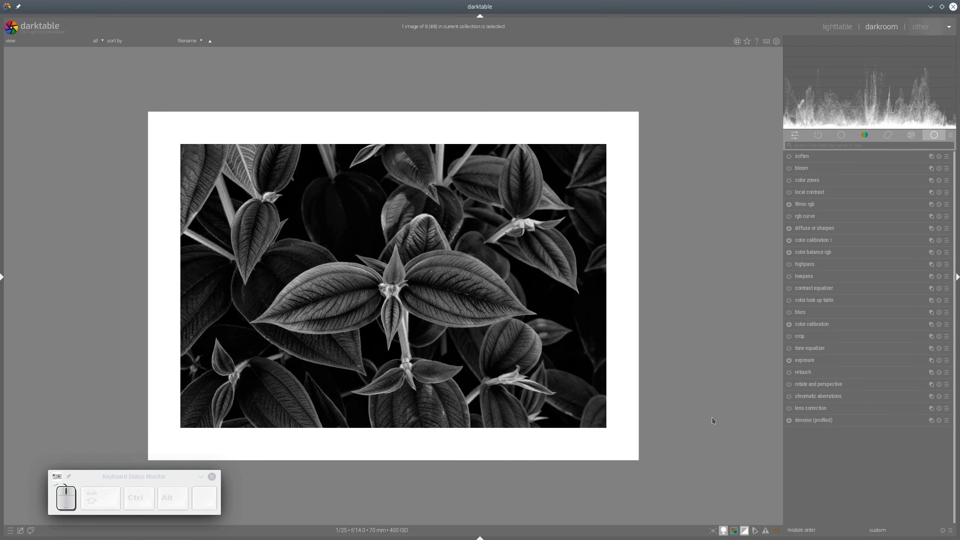
key("ctrl+b")
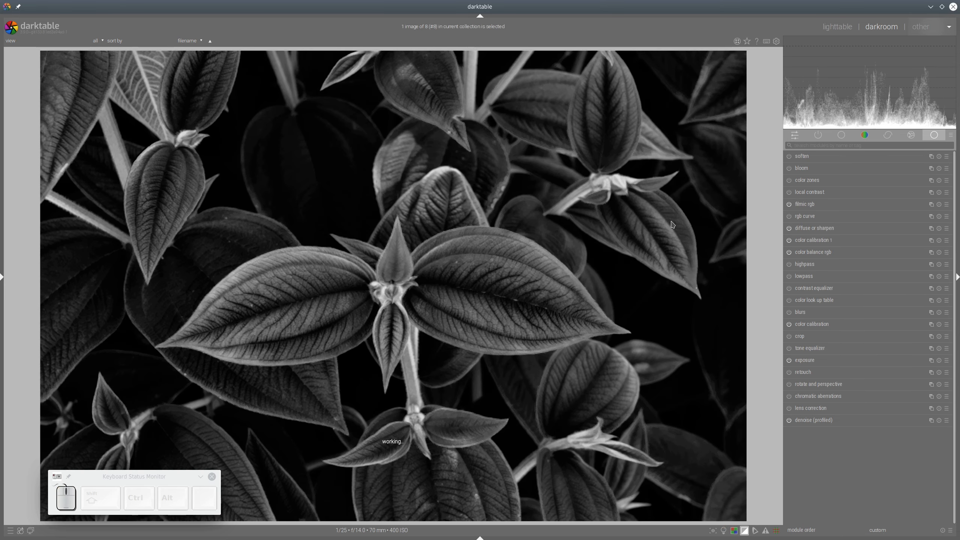
key("Tab")
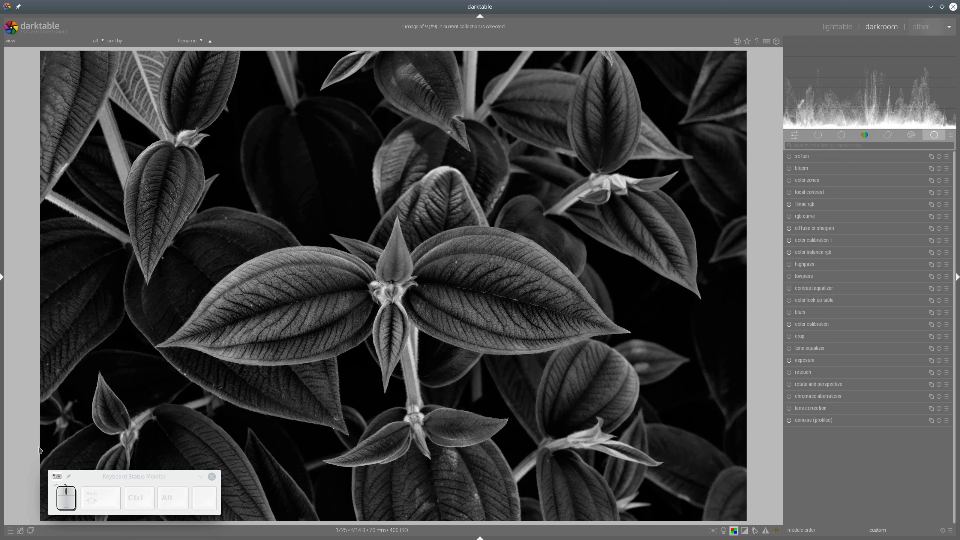
mouse_move(39, 447)
left_mouse_down()
mouse_move(205, 450)
mouse_move(274, 495)
mouse_move(209, 519)
mouse_move(102, 530)
mouse_move(42, 458)
left_mouse_up()
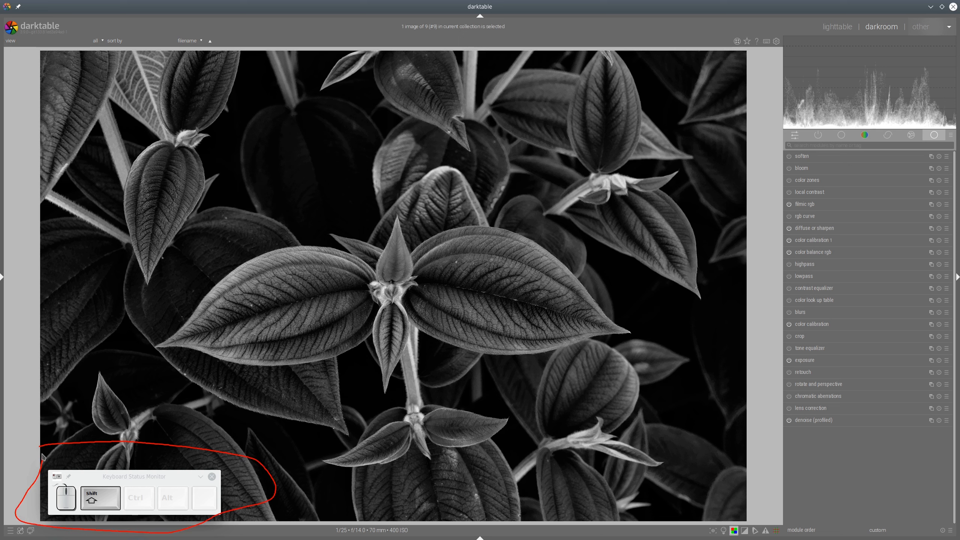
key("shift+super+F11")
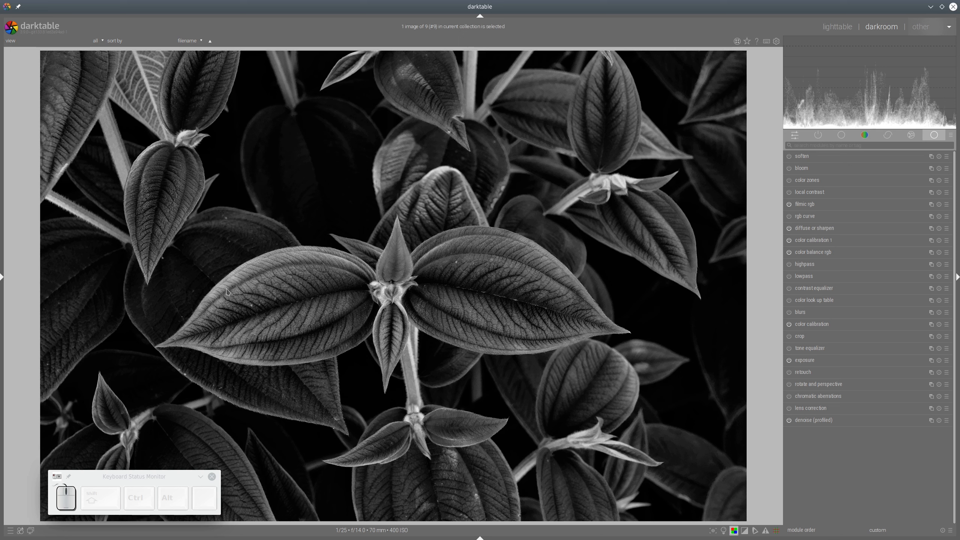
- Show the side panel with the snapshots, history and export sections, and hide it again
key("ctrl+shift")
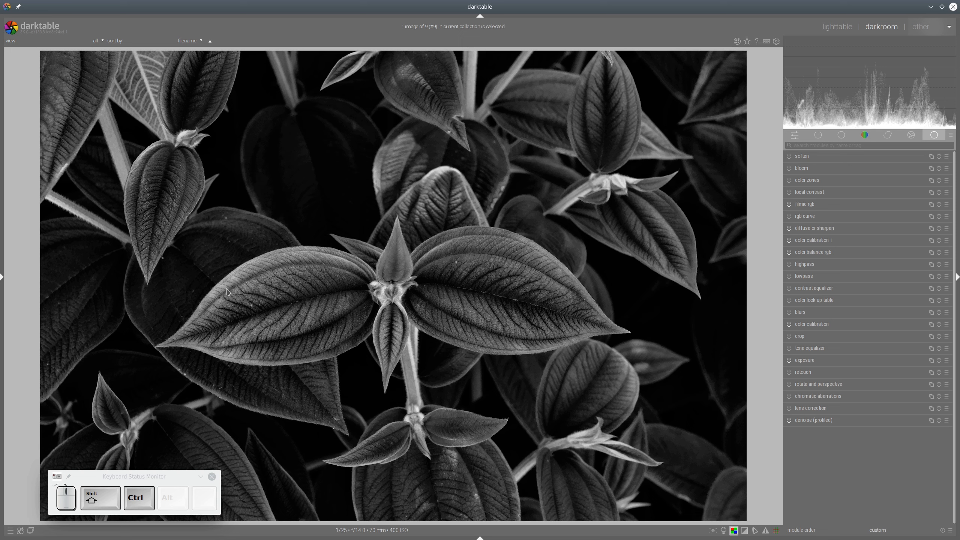
key("ctrl+shift+l")
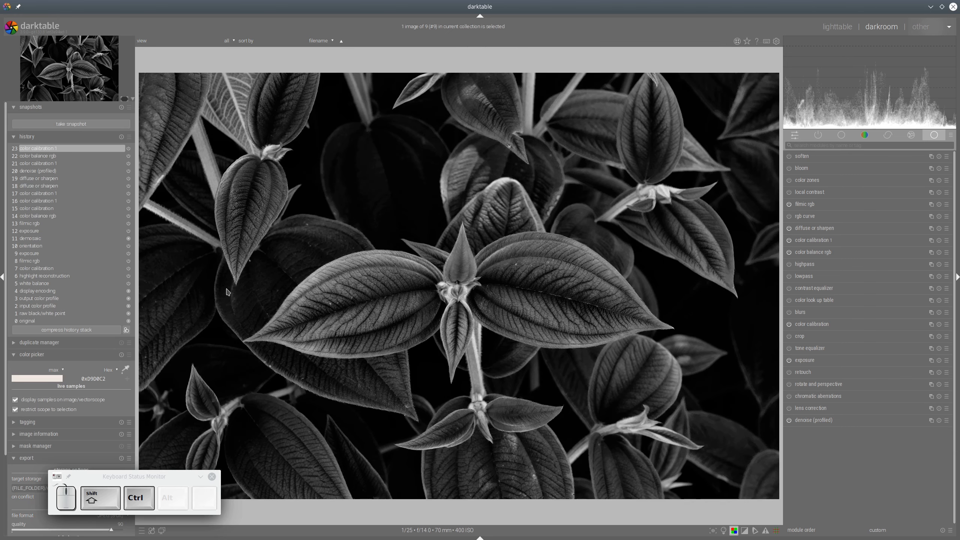
key("ctrl+shift+l")
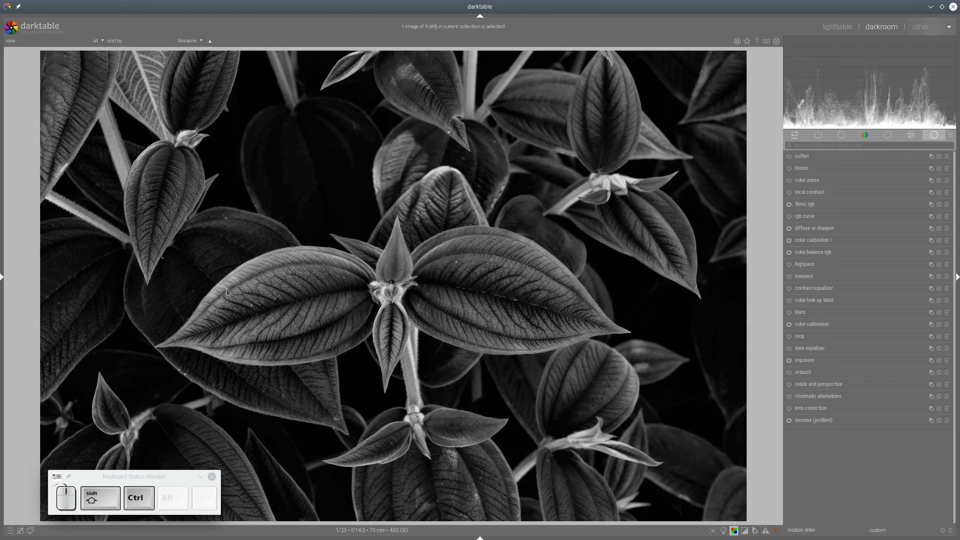
key("ctrl+shift+l")
key("ctrl+shift+l")
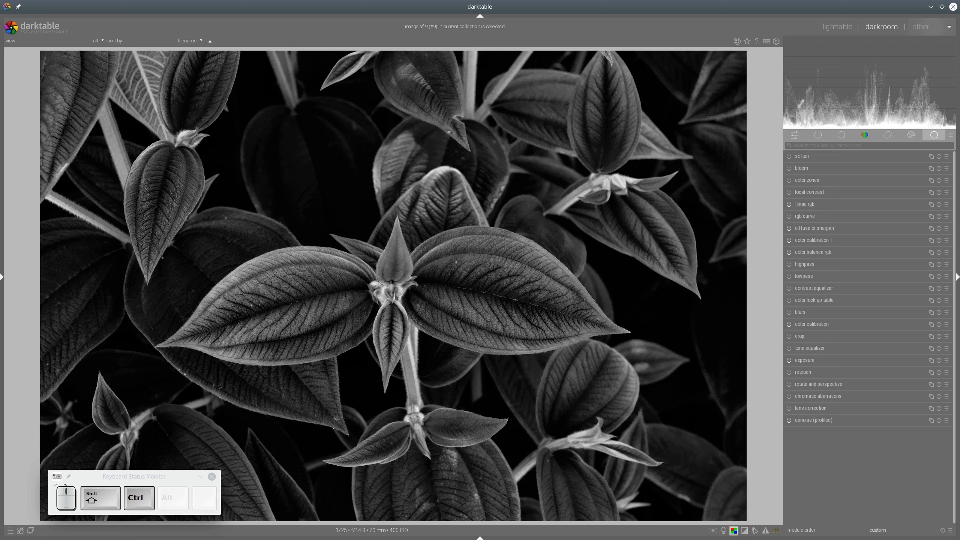
- Pick up the color calibration 1 module for reordering and drop it back between diffuse or sharpen and color balance rgb
left_click(812, 243, "ctrl+shift")
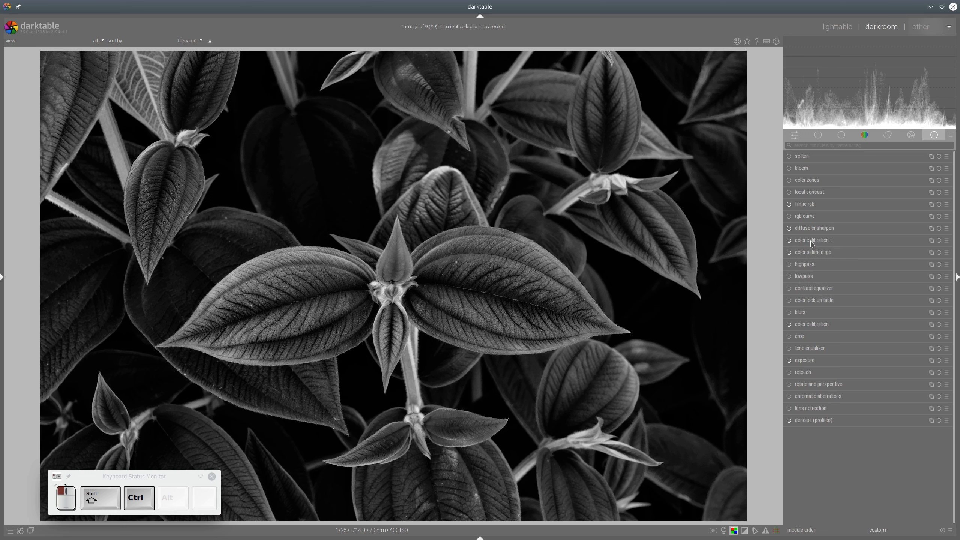
mouse_move(813, 244)
left_mouse_down()
mouse_move(815, 223)
mouse_move(817, 241)
left_mouse_up()
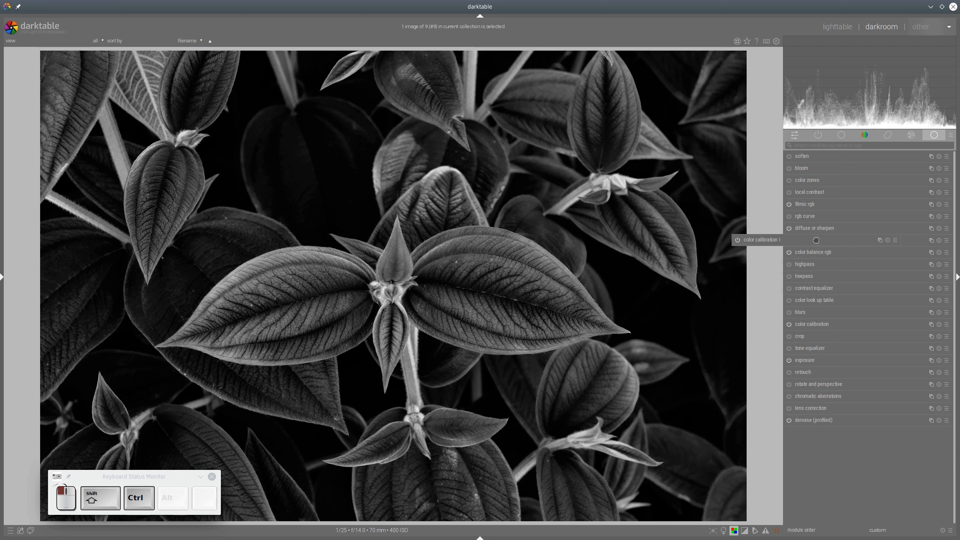
mouse_move(816, 240)
left_mouse_down()
mouse_move(817, 225)
mouse_move(817, 239)
left_mouse_up()
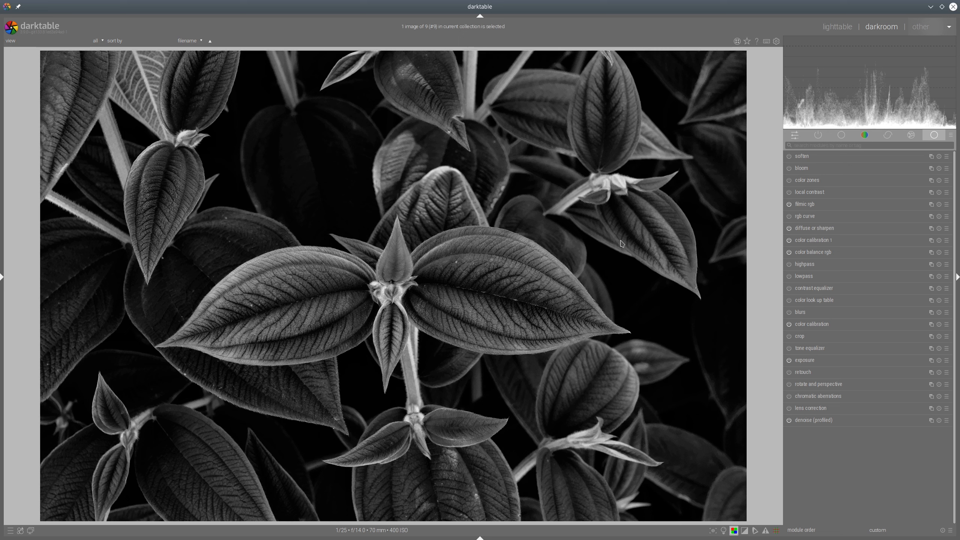
- List only the active modules and raise the exposure to about 1.98 EV
left_click(821, 137)
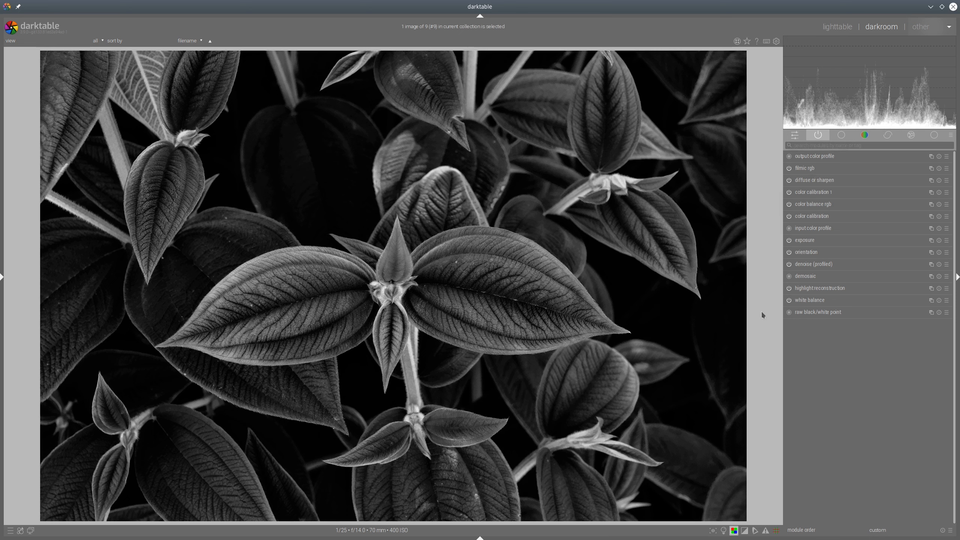
mouse_move(763, 309)
left_mouse_down()
mouse_move(757, 160)
mouse_move(759, 168)
left_mouse_up()
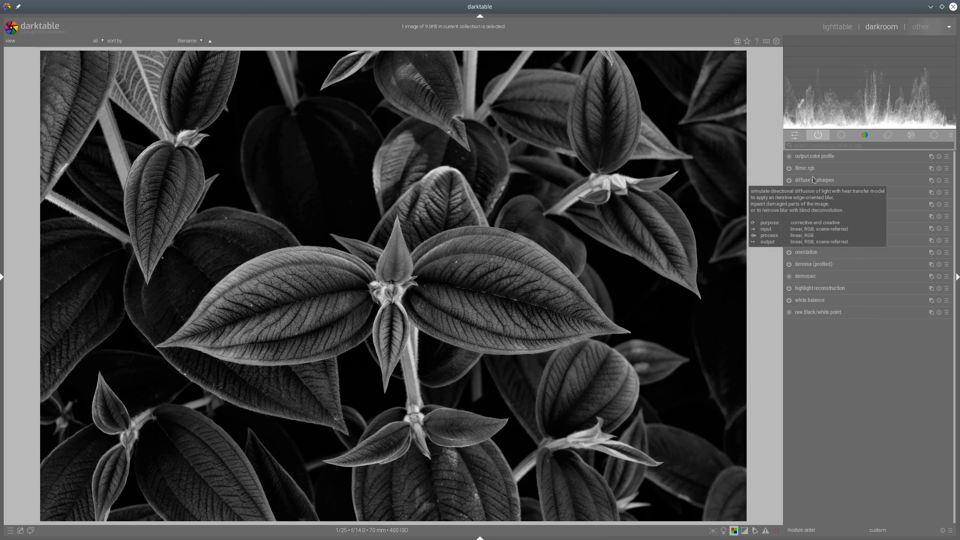
left_click(809, 241)
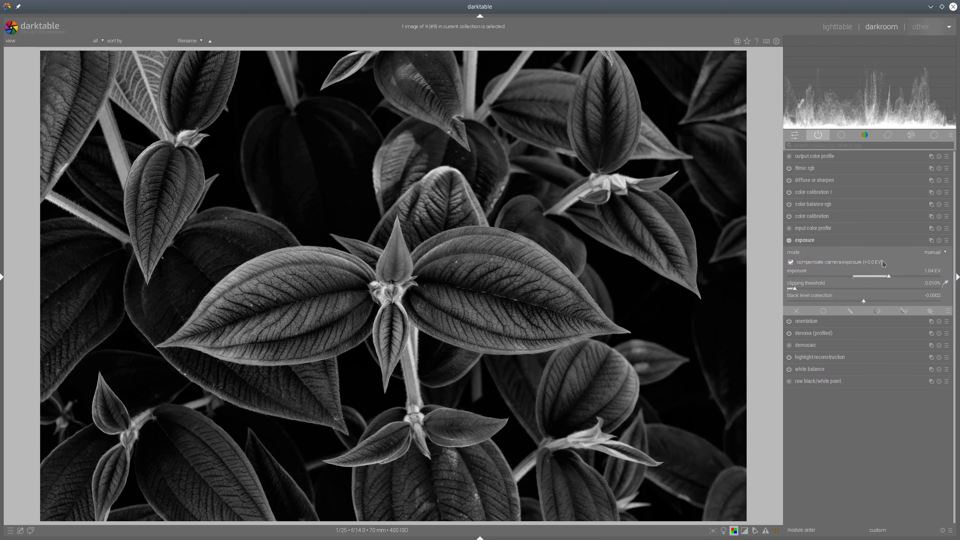
left_click(897, 276)
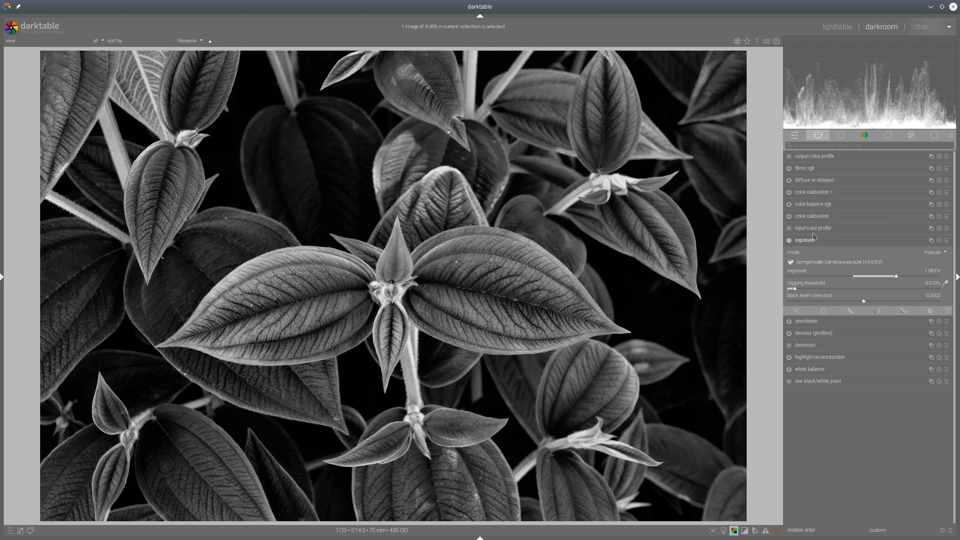
- Lower the exposure slightly and collapse the exposure module
mouse_move(817, 221)
left_click_drag(893, 278, 886, 278)
left_click(827, 242)
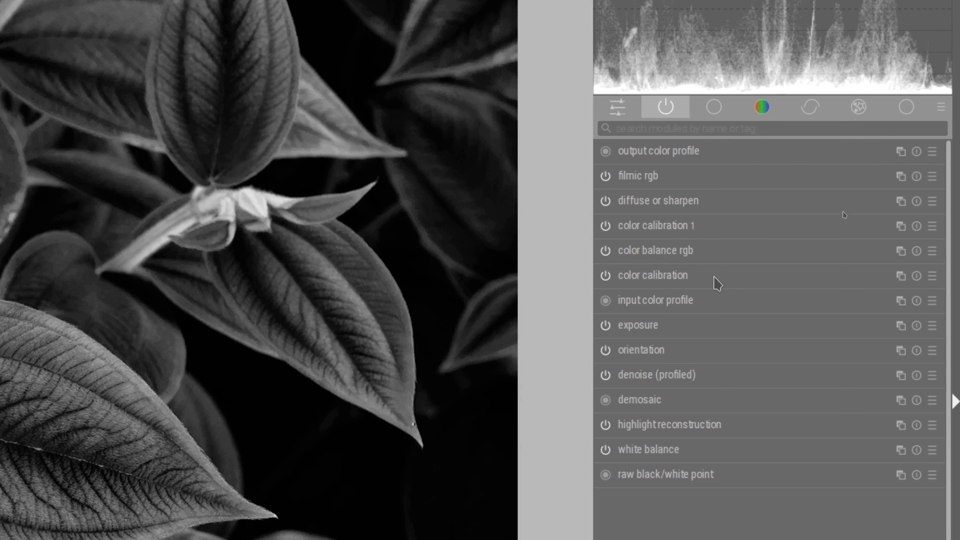
- Rename the color calibration 1 instance to "bw" and collapse the module
left_click(661, 226)
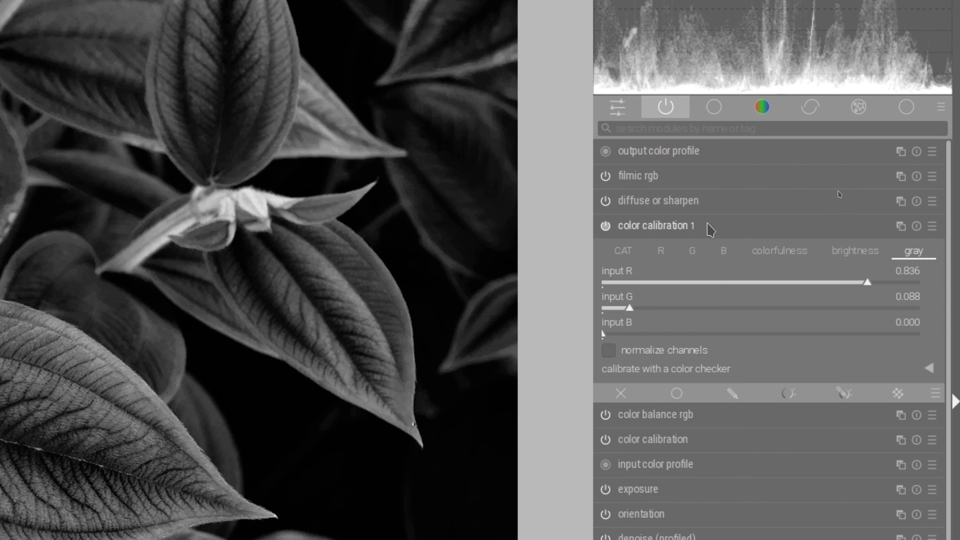
left_click(901, 226)
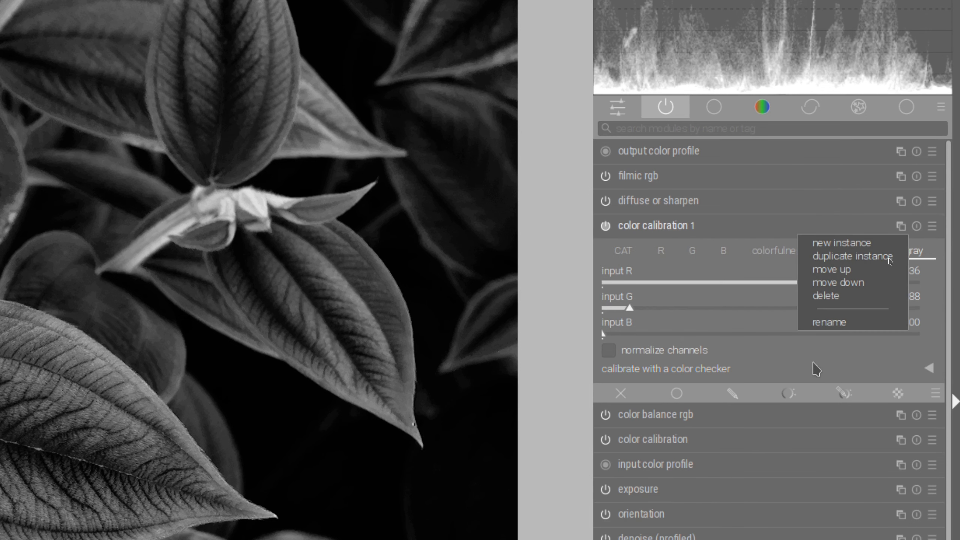
left_click(830, 322)
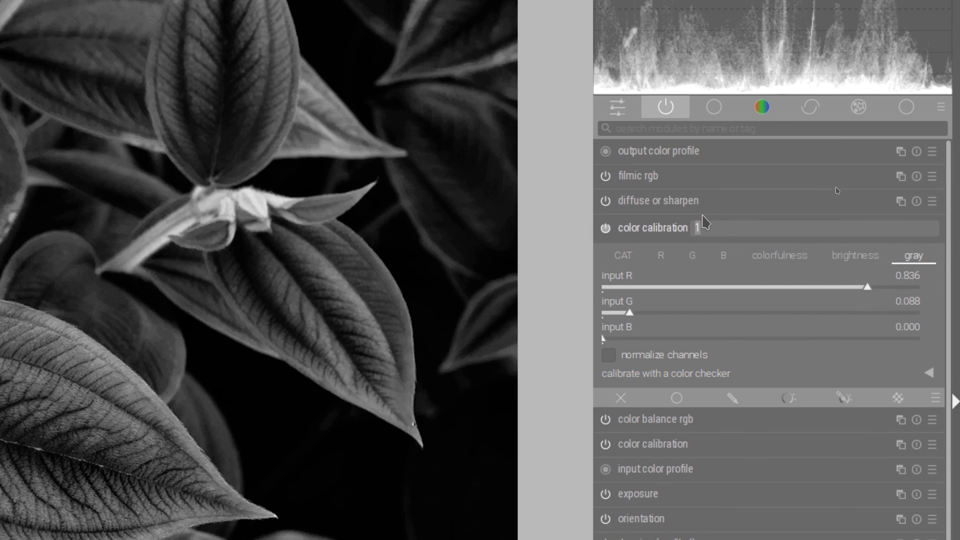
type("bw")
key("Return")
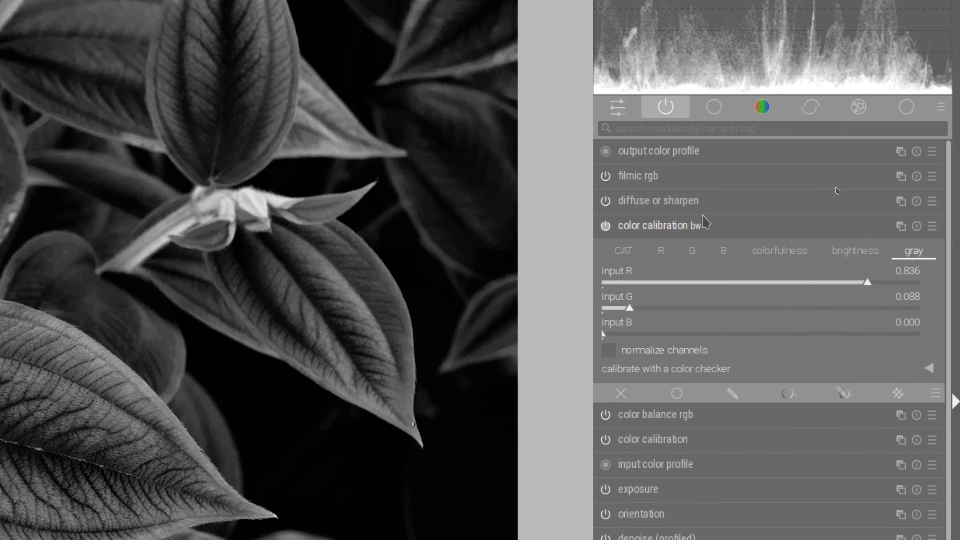
left_click(764, 229)
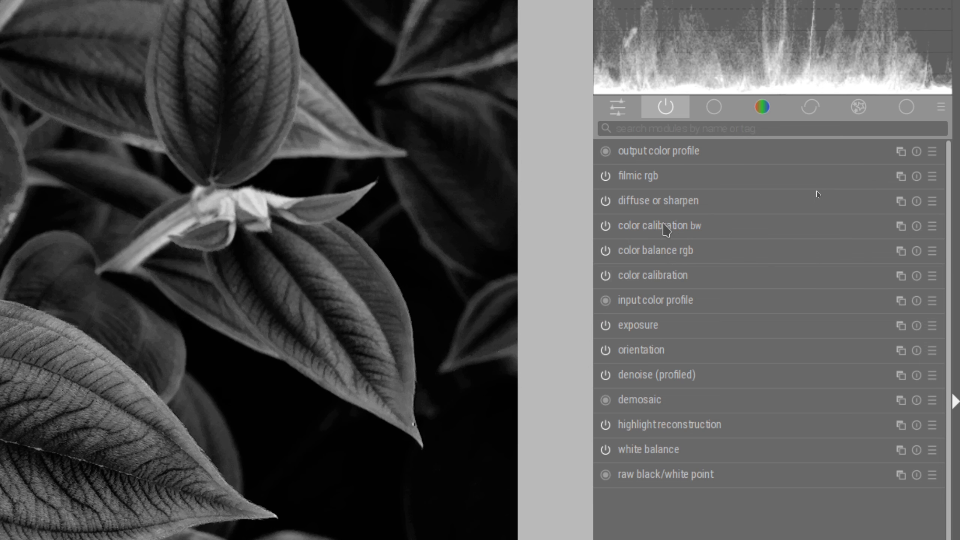
- Try color calibration bw below color balance rgb, checking the color balance rgb settings, and move it back above color balance rgb
left_click_drag(667, 229, 665, 275)
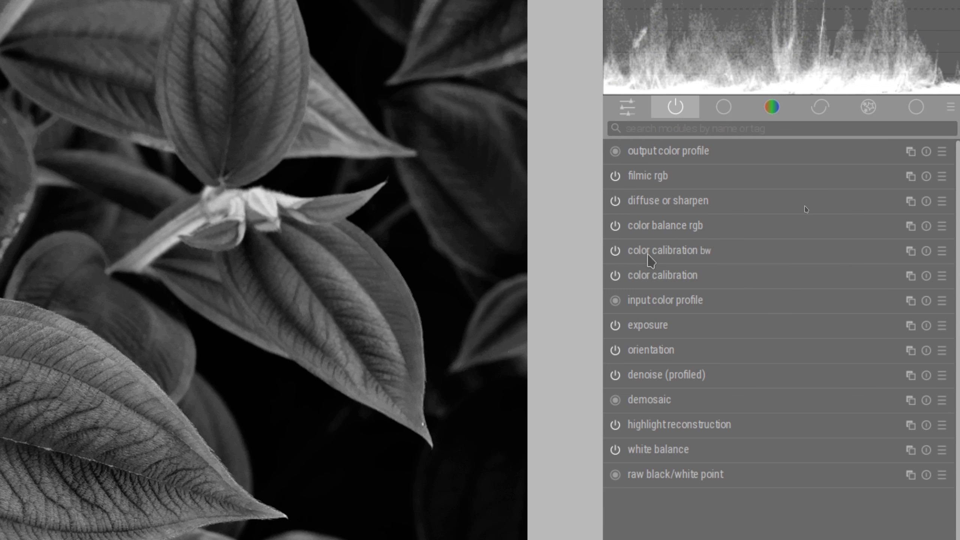
mouse_move(656, 261)
mouse_move(671, 228)
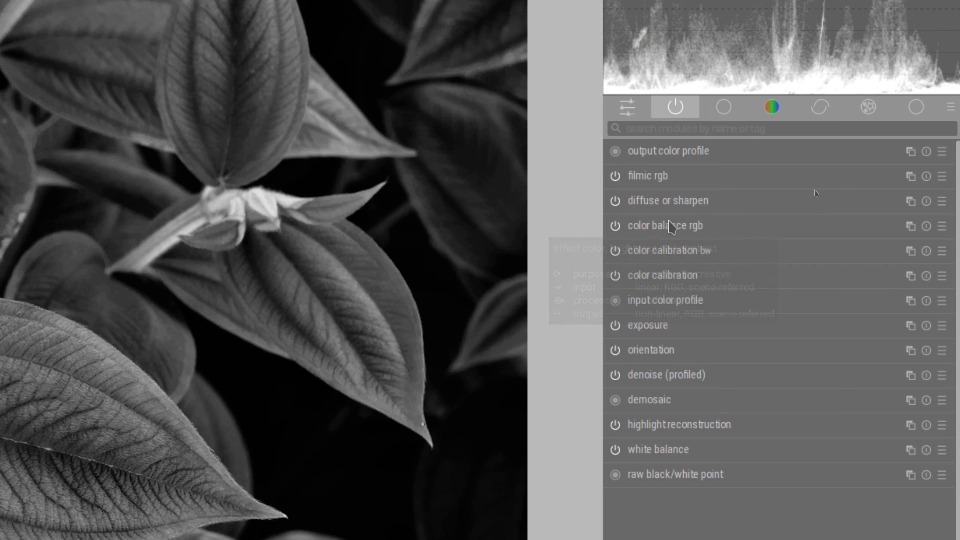
left_click(671, 226)
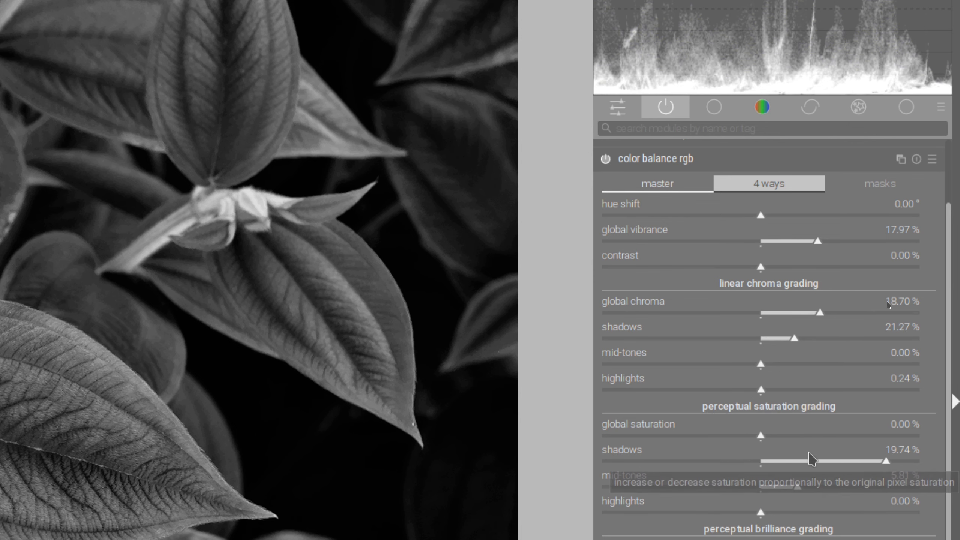
left_click(682, 162)
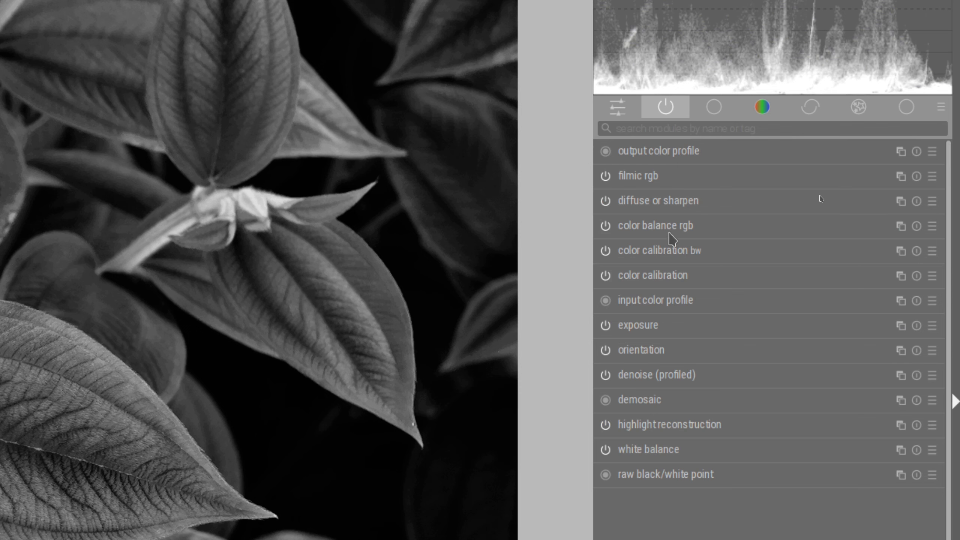
mouse_move(672, 239)
mouse_move(680, 258)
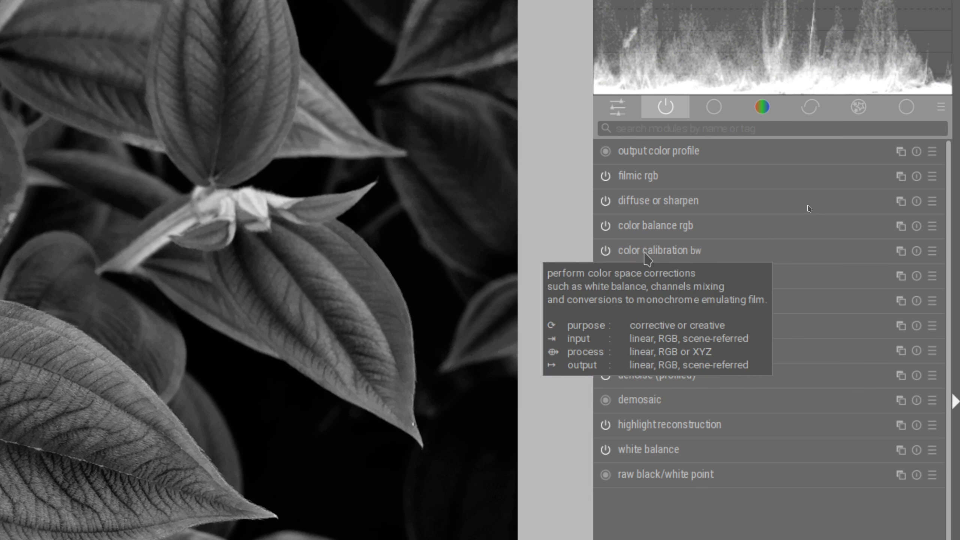
left_click_drag(648, 259, 658, 239)
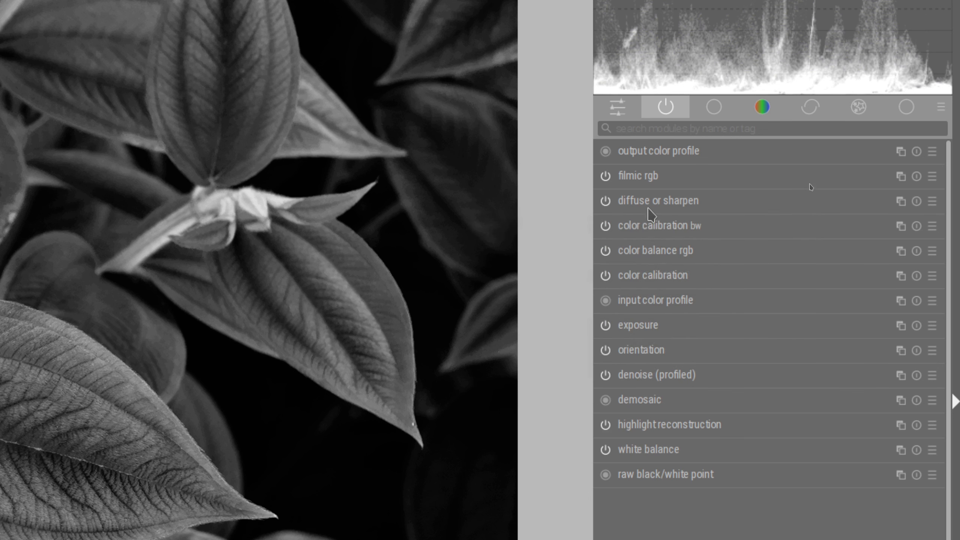
- Switch color calibration bw off and on to compare color with black-and-white, and briefly expand its gray settings
left_click(605, 226)
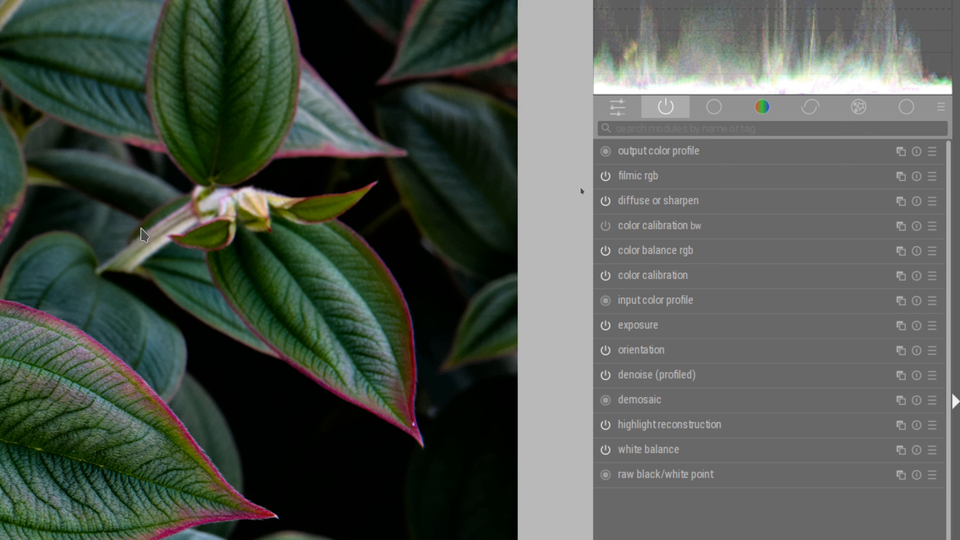
left_click(606, 251)
left_click(606, 226)
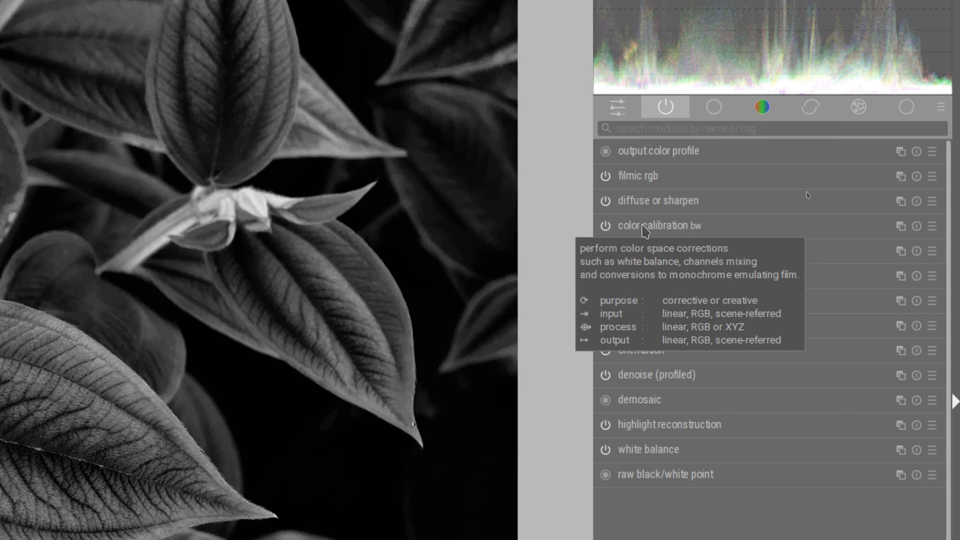
left_click(645, 226)
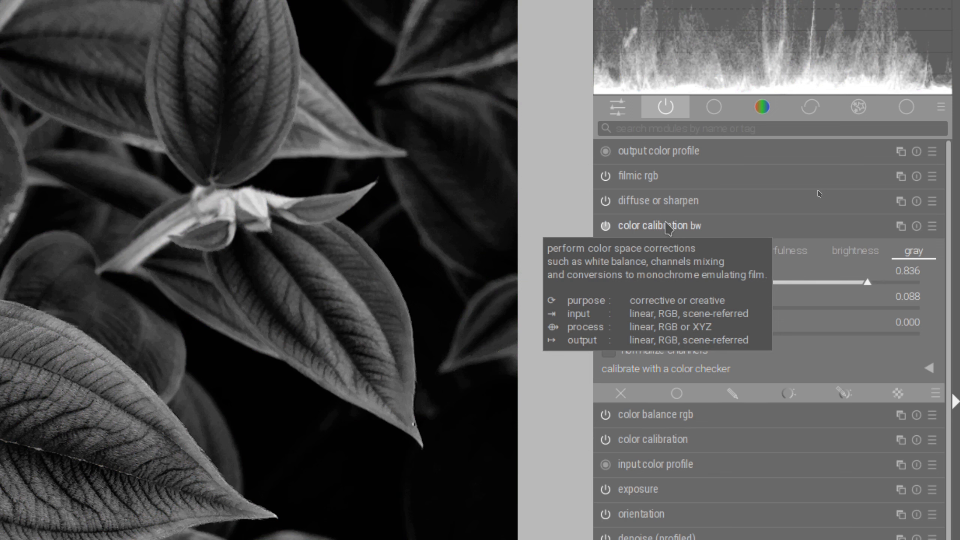
left_click(666, 226)
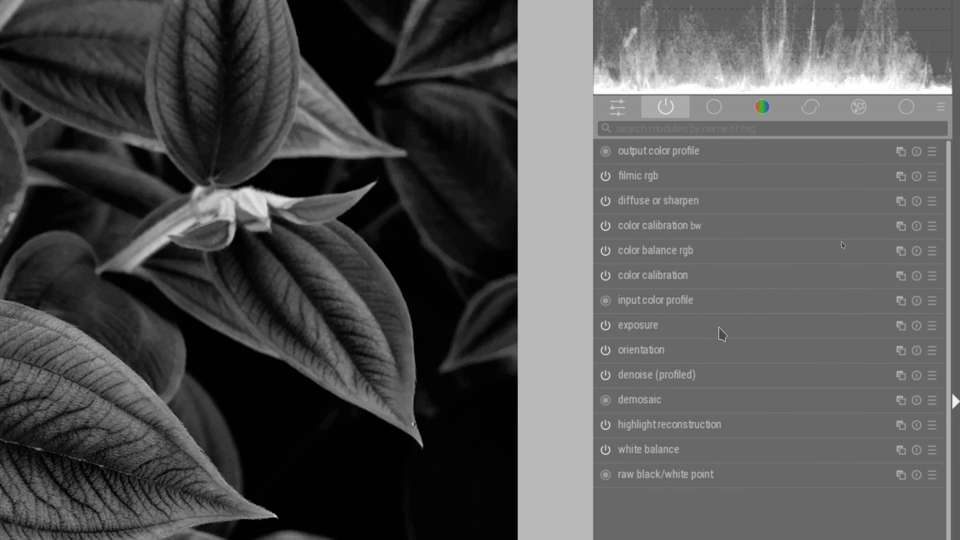